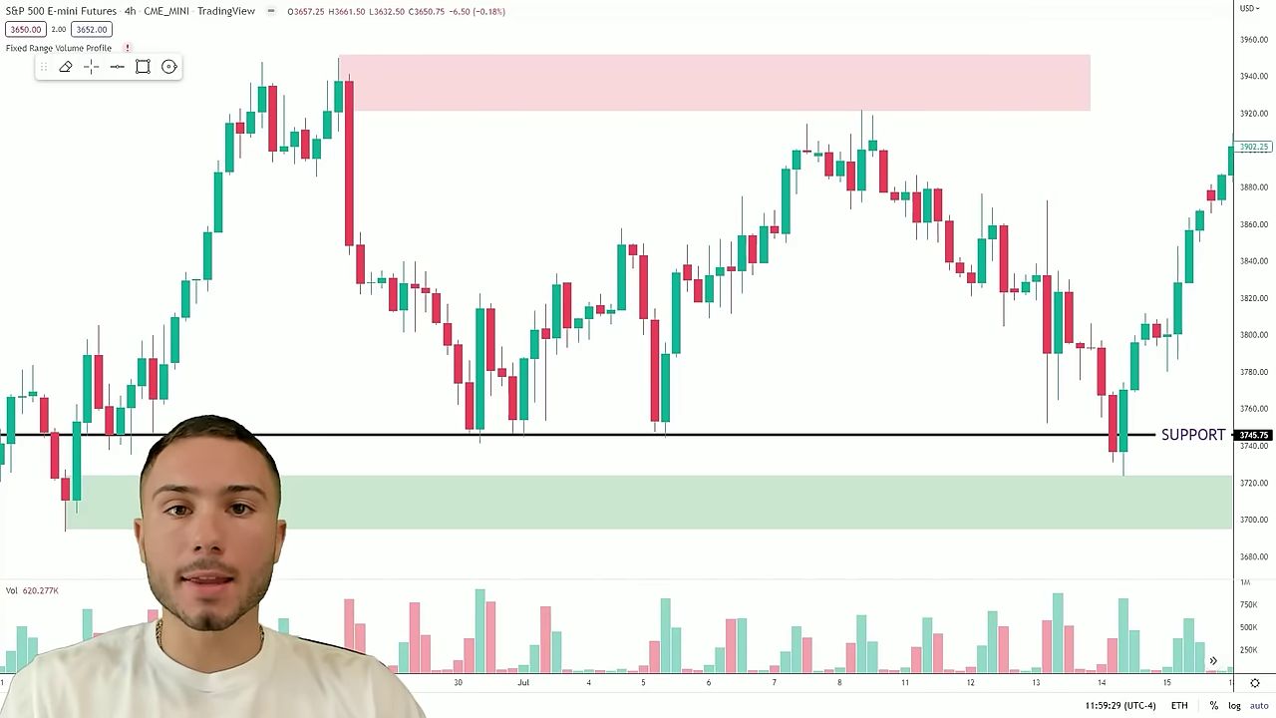
Switch to thinkorswim's 5-minute /ES chart and open its time frame choices
click(534, 112)
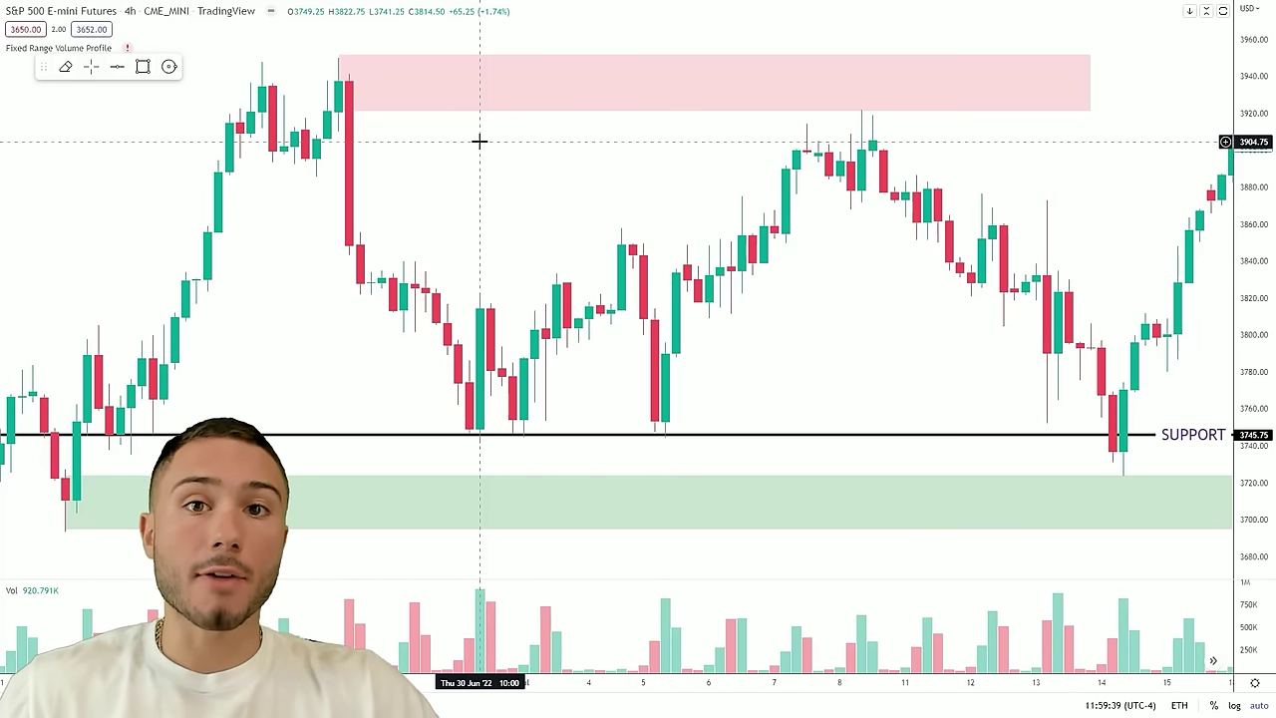
mouse_move(638, 13)
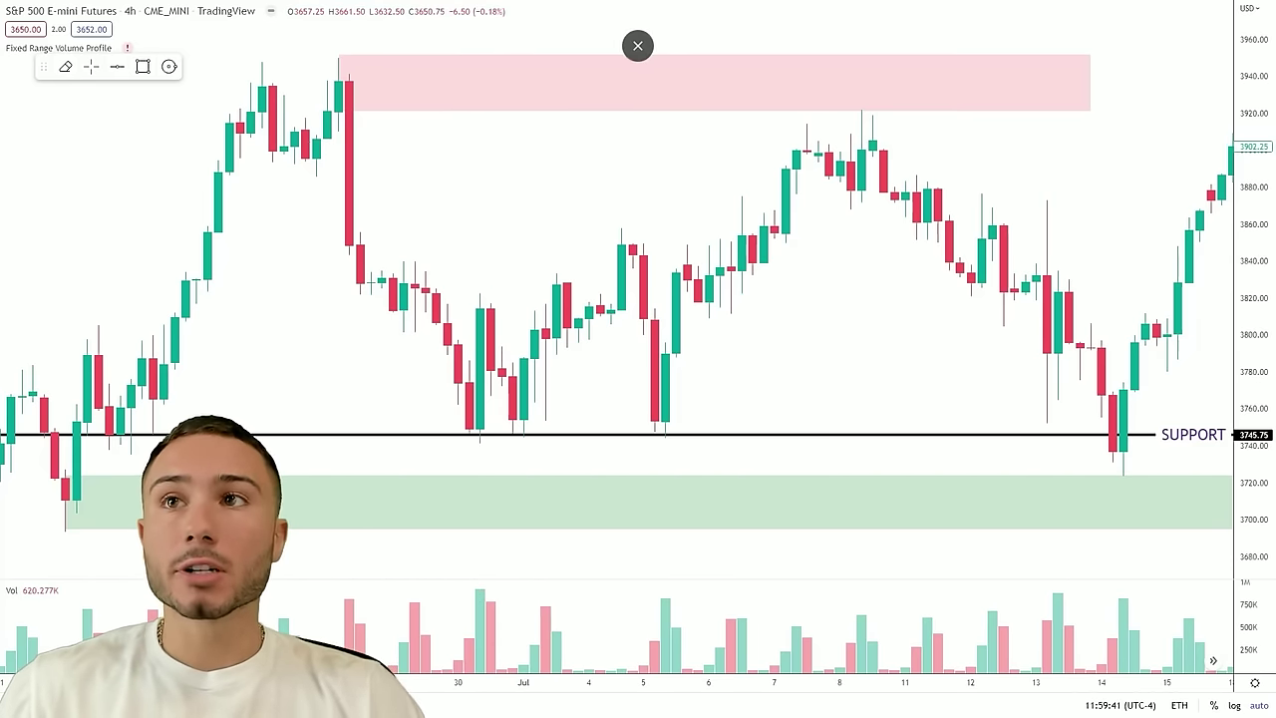
key(alt+Tab)
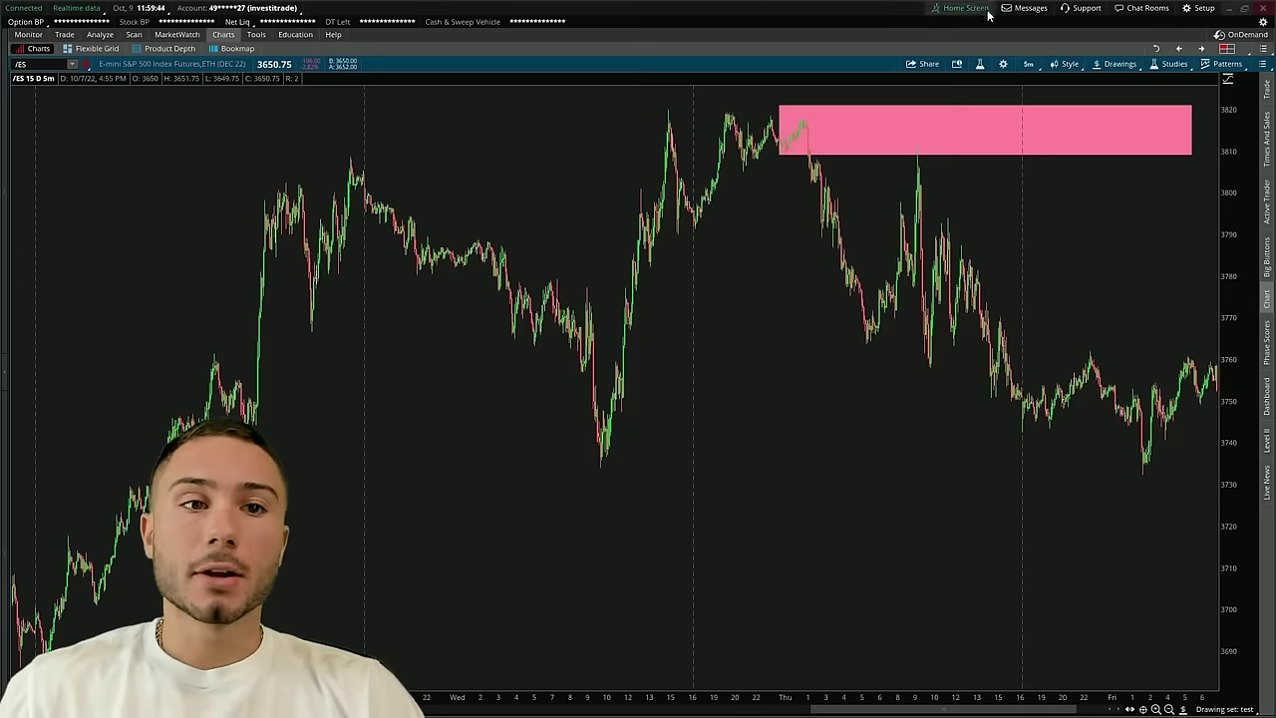
click(1028, 65)
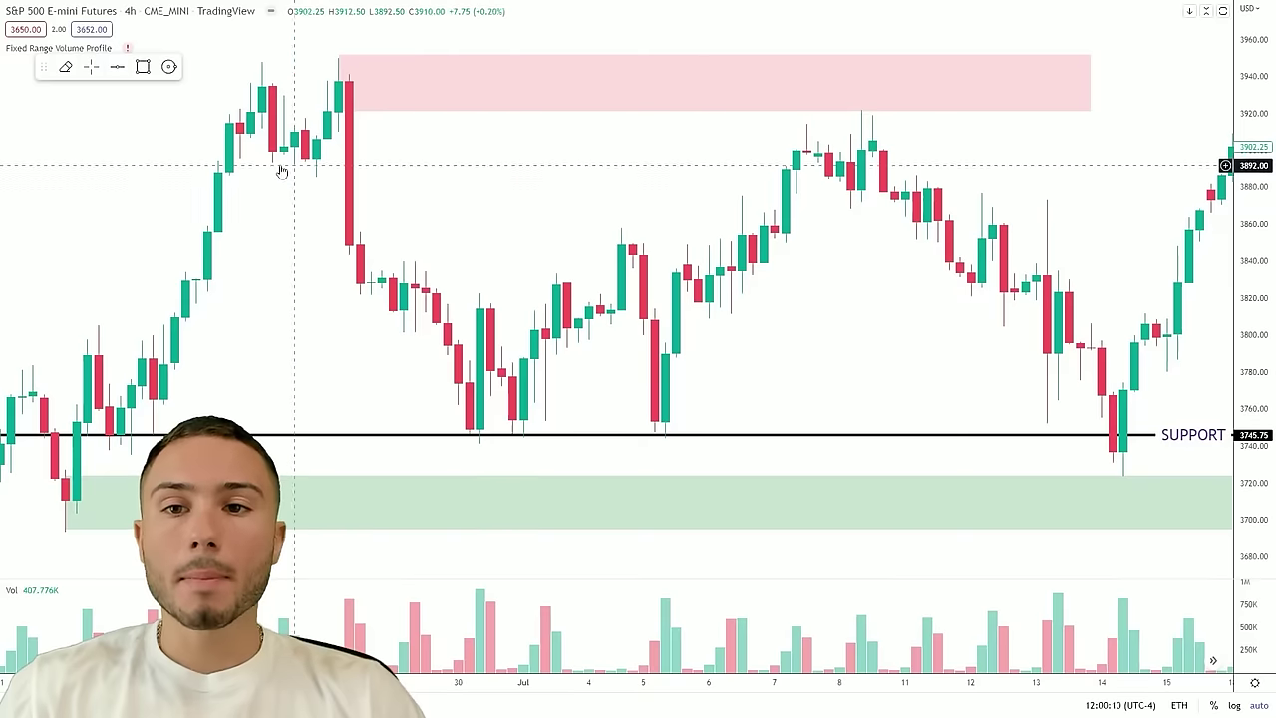
Examine the 28 June candles at the start of the red supply zone on the 4-hour S&P 500 E-mini chart
drag(387, 165, 527, 176)
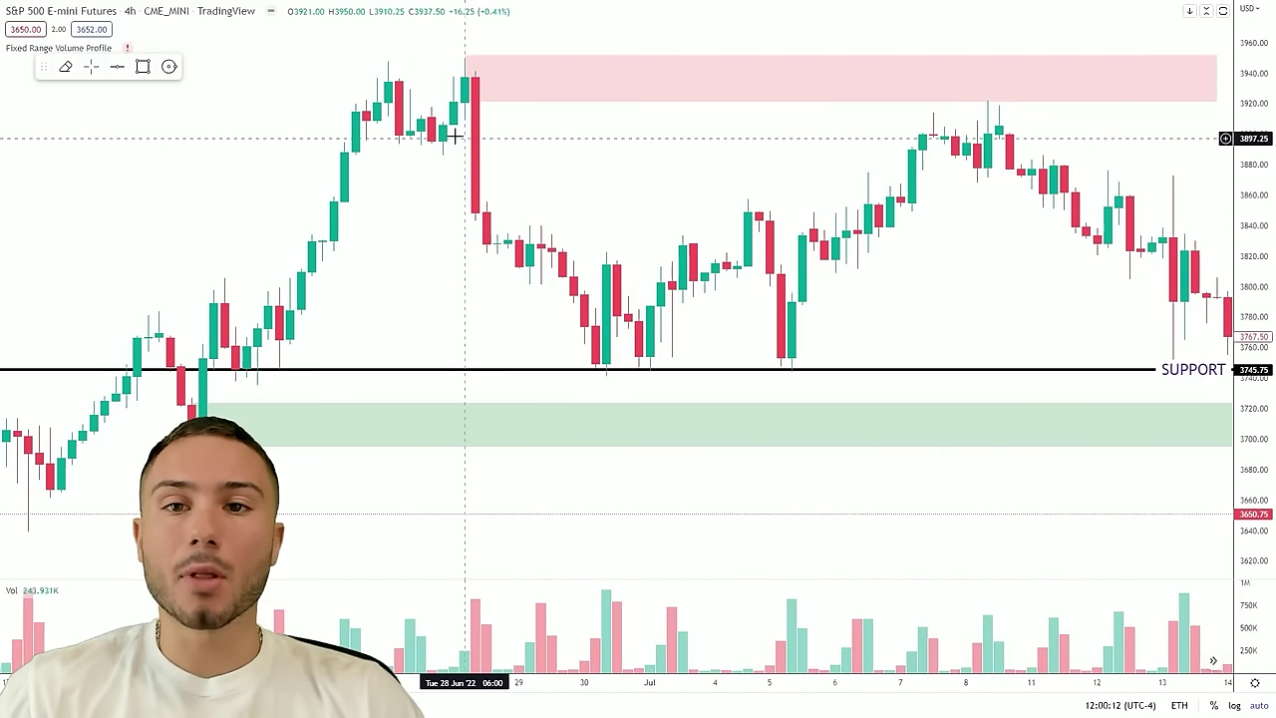
scroll(394, 150, right, 5)
scroll(376, 157, left, 7)
scroll(598, 158, up, 3)
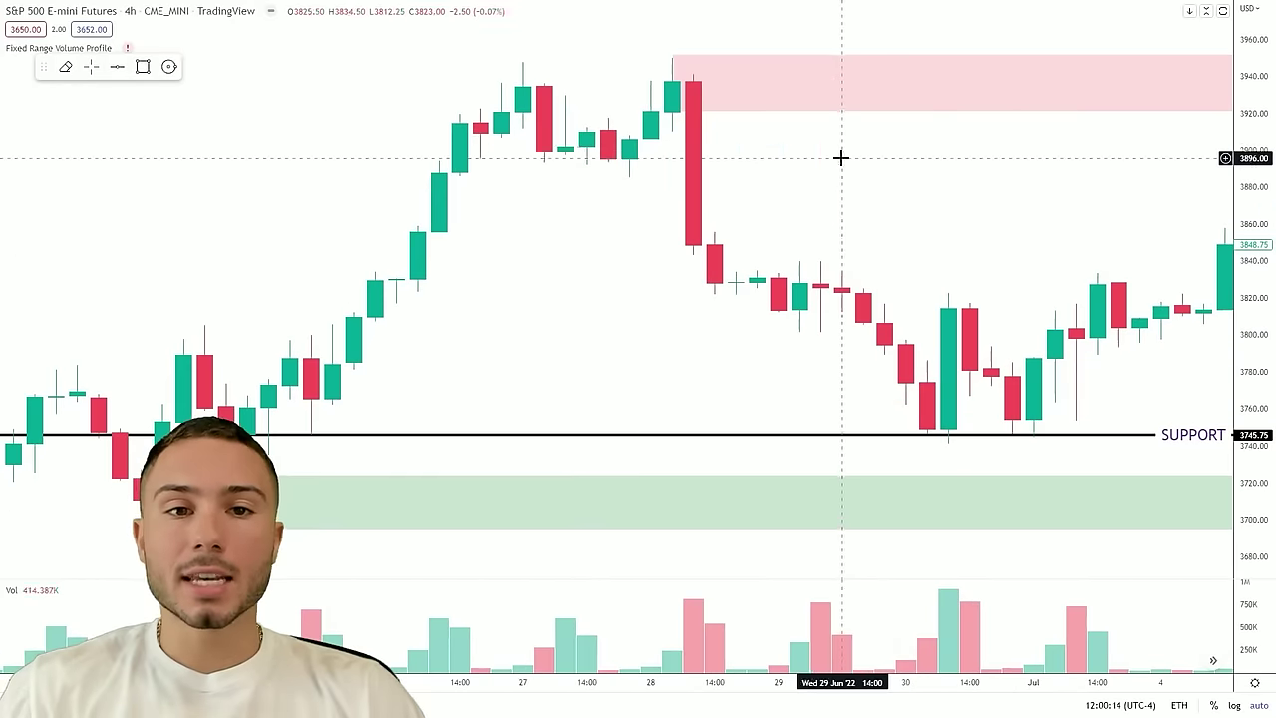
scroll(598, 171, right, 5)
scroll(618, 176, left, 3)
scroll(613, 119, up, 2)
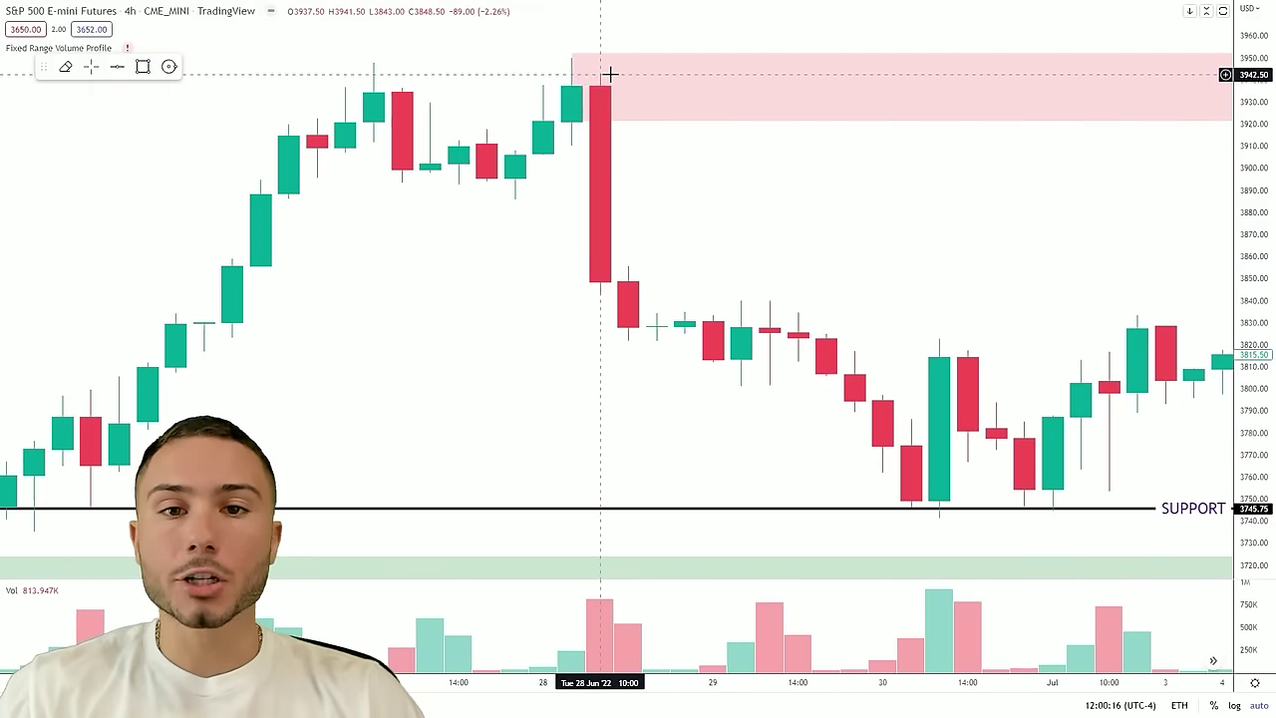
click(605, 224)
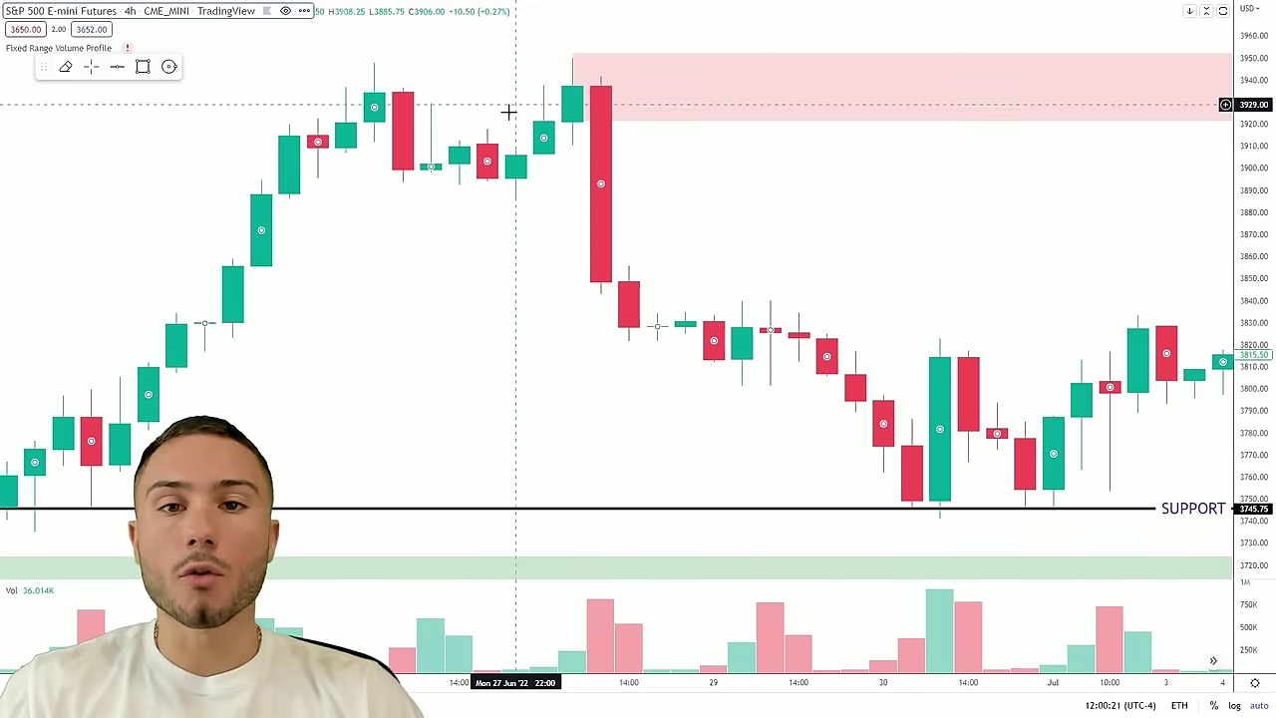
click(553, 147)
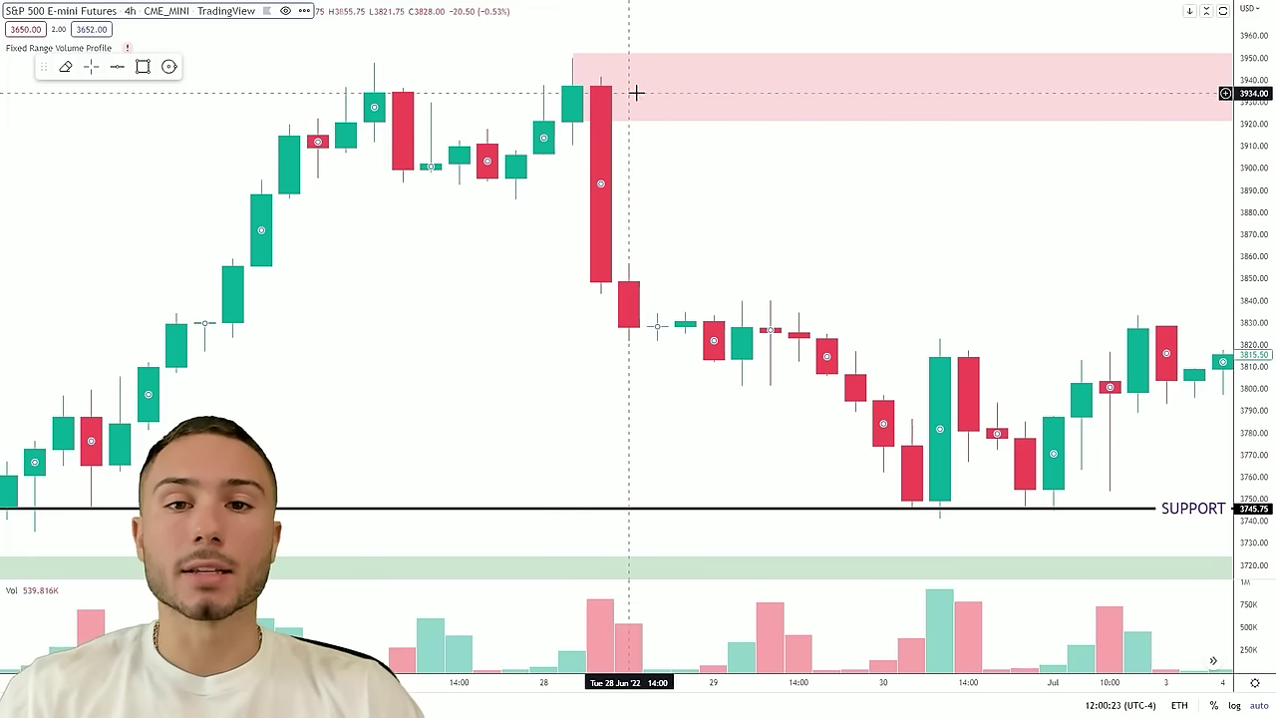
Try extending the red supply zone's lower corner back one candle to 3906.50, and return it to the 28 June 06:00 candle at 3921.00
drag(572, 121, 543, 153)
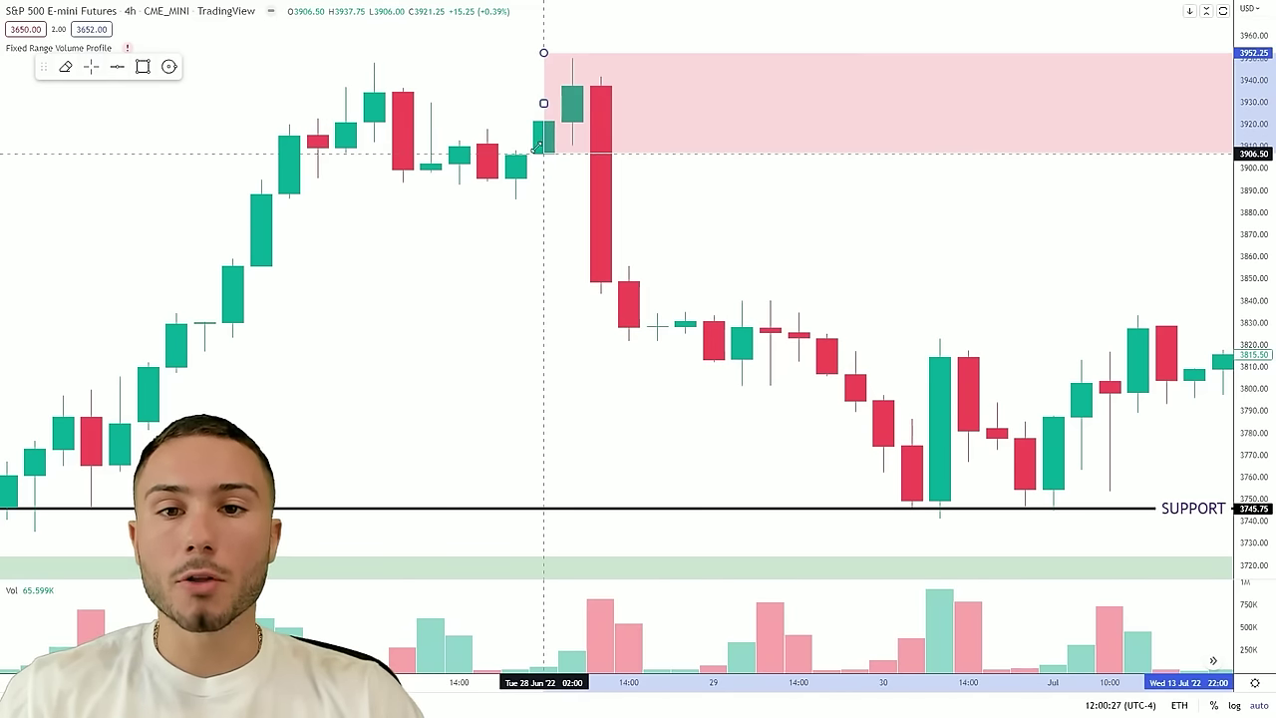
drag(538, 149, 572, 122)
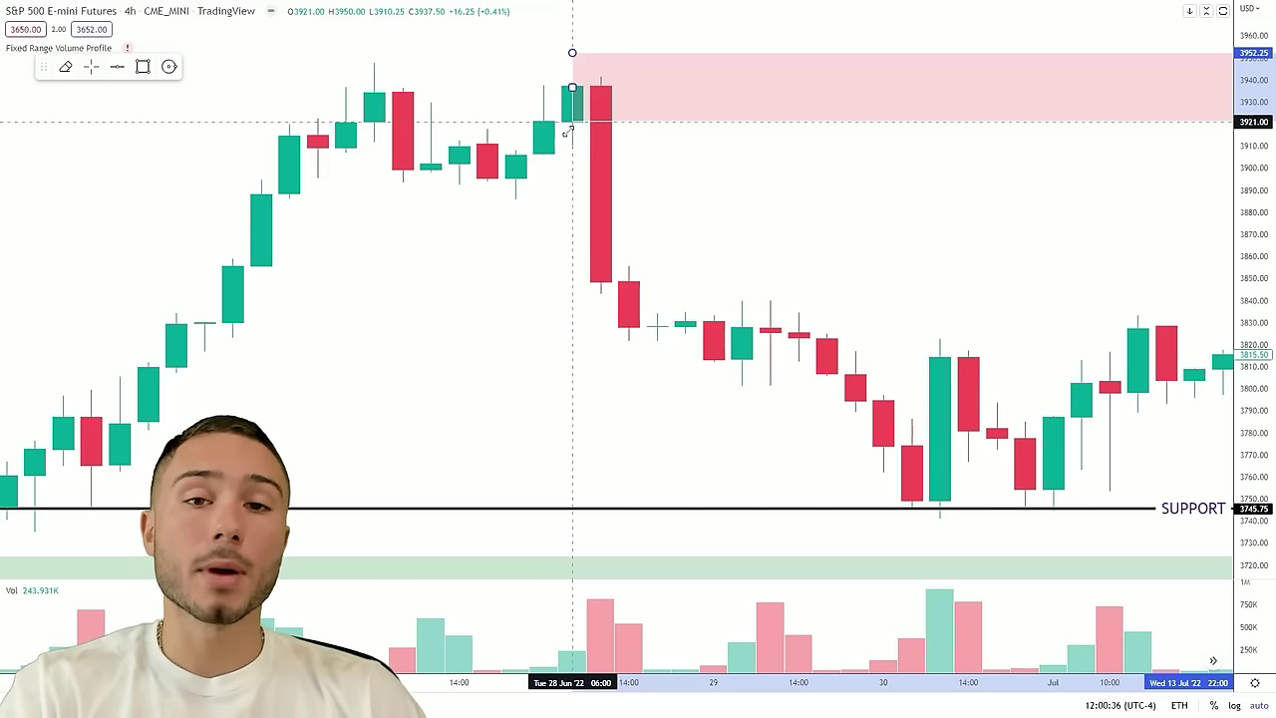
mouse_move(573, 122)
mouse_down()
mouse_move(572, 155)
mouse_move(572, 121)
mouse_up()
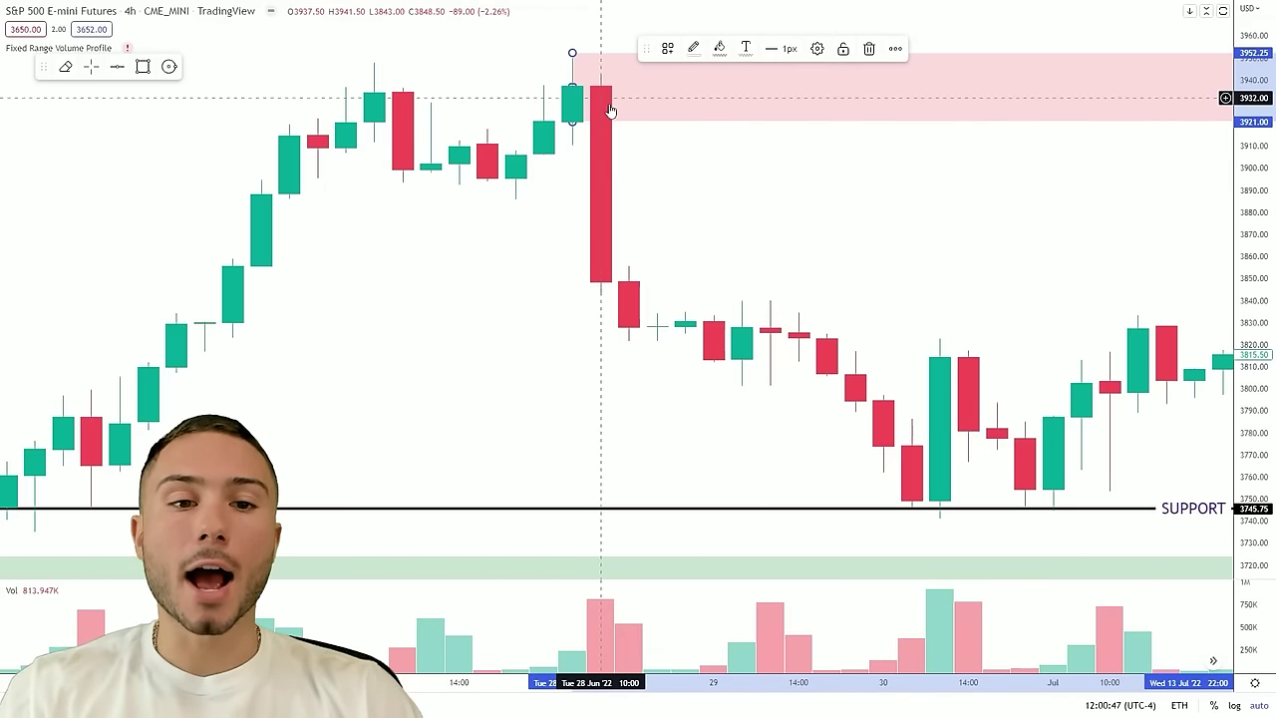
Examine how price behaves on 8 July beneath the lower edge of the red supply zone
scroll(698, 154, down, 2)
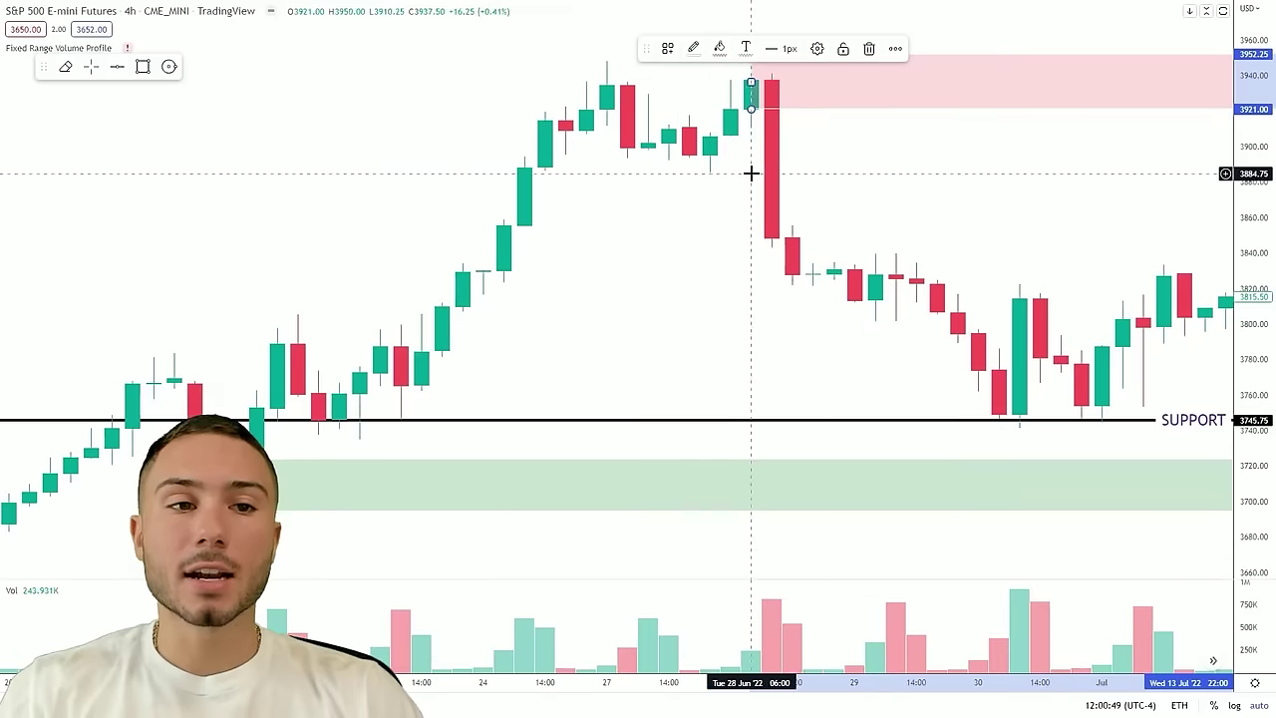
click(997, 179)
scroll(1002, 181, down, 1)
drag(1006, 182, 468, 240)
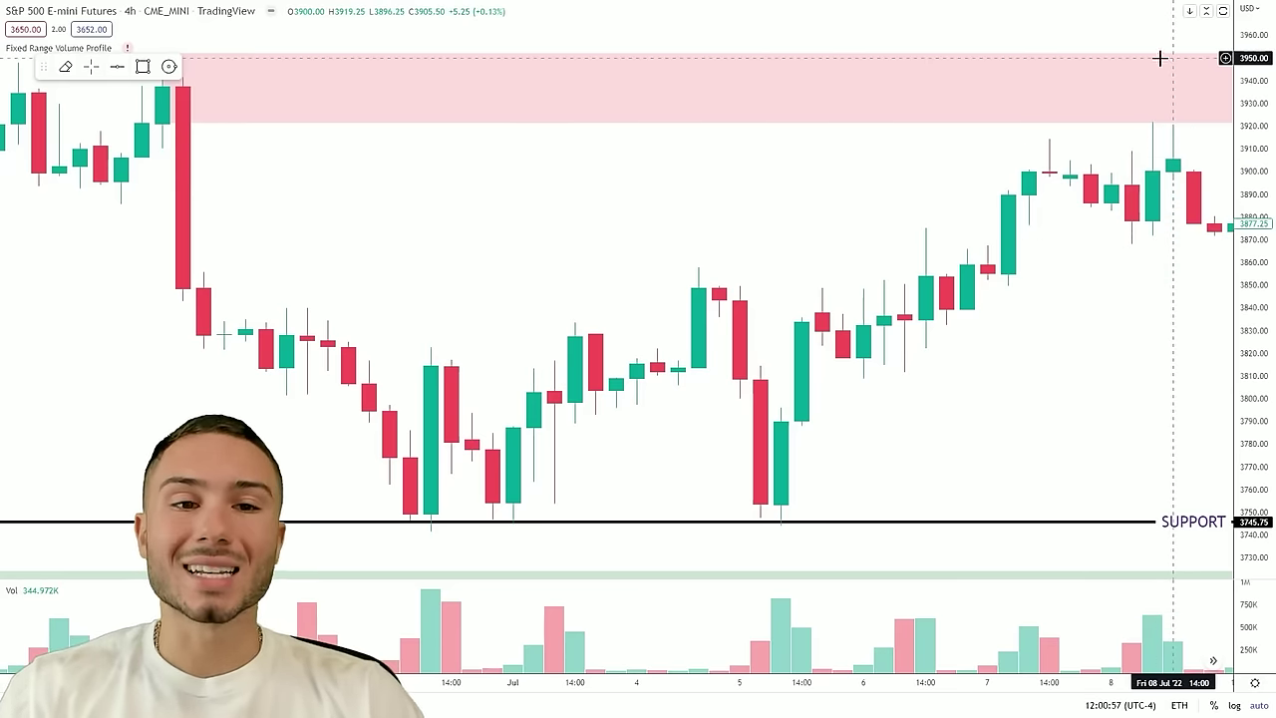
drag(1111, 190, 675, 51)
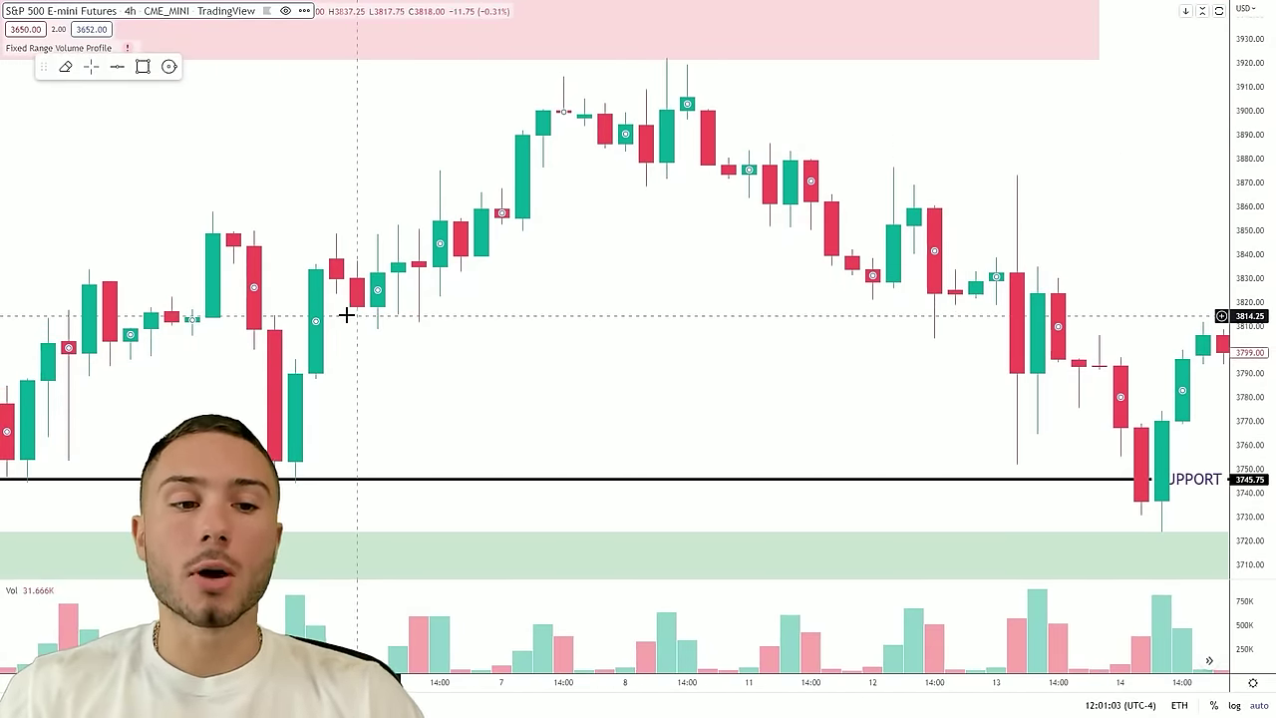
Raise the green demand zone's upper edge to 3727.25, the high of the candle where the zone begins
drag(442, 322, 940, 285)
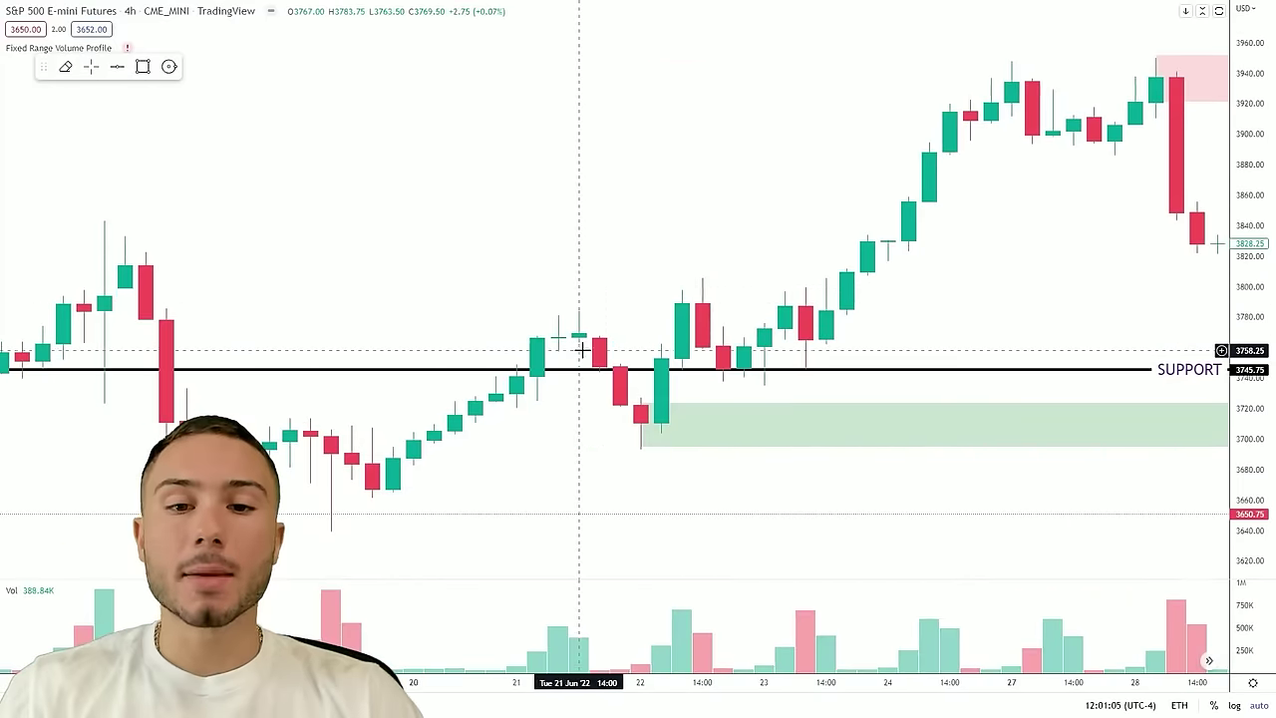
scroll(538, 349, up, 3)
drag(110, 378, 526, 375)
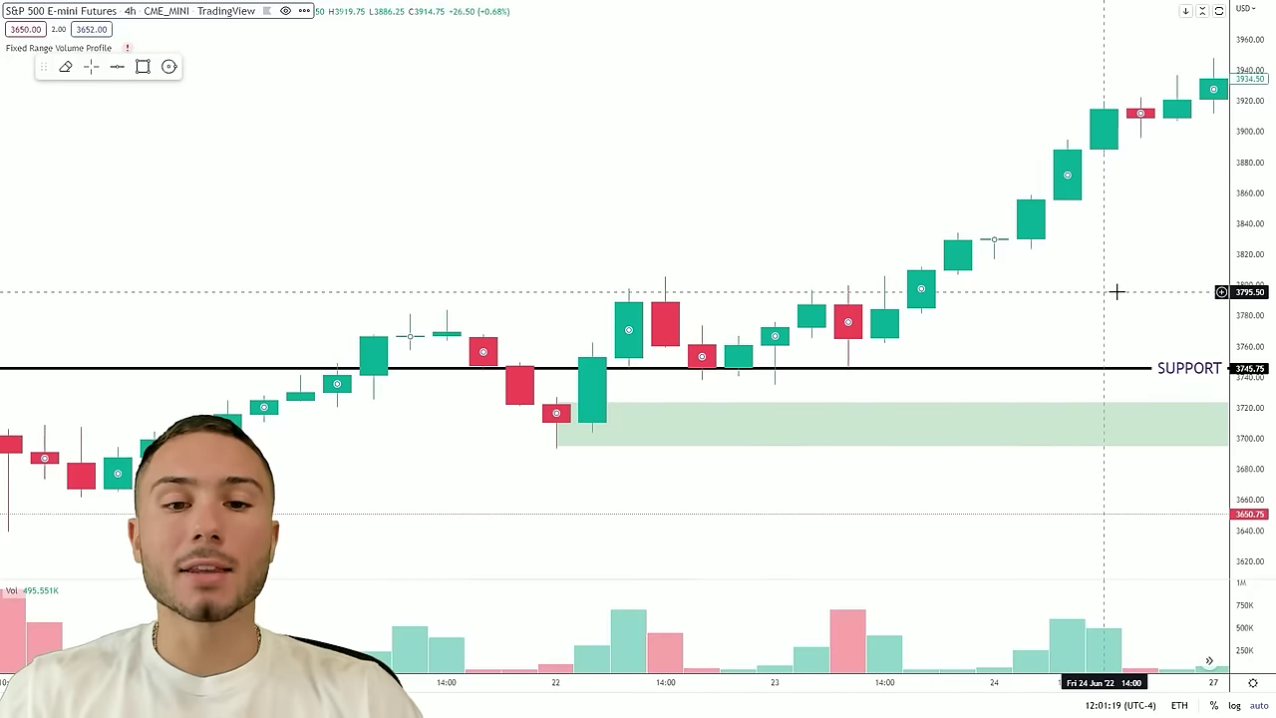
drag(1097, 293, 749, 310)
click(202, 481)
click(201, 477)
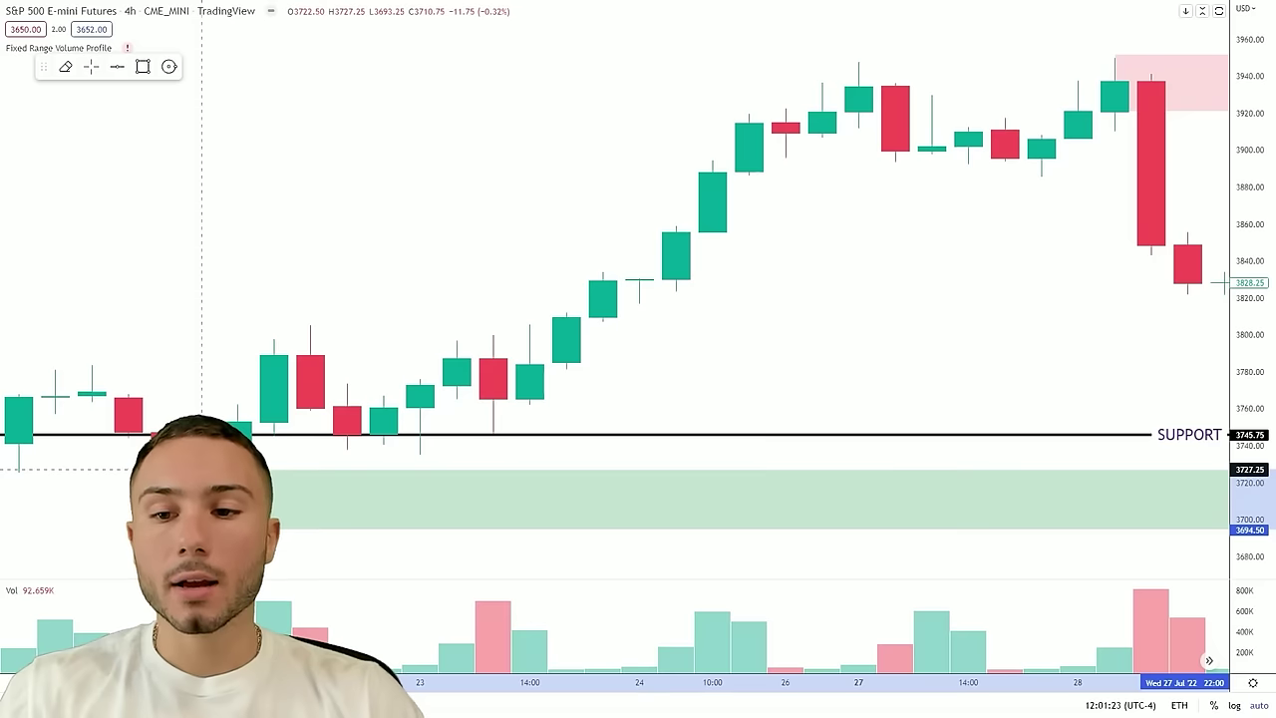
mouse_move(202, 467)
mouse_down()
mouse_move(202, 518)
mouse_move(201, 467)
mouse_up()
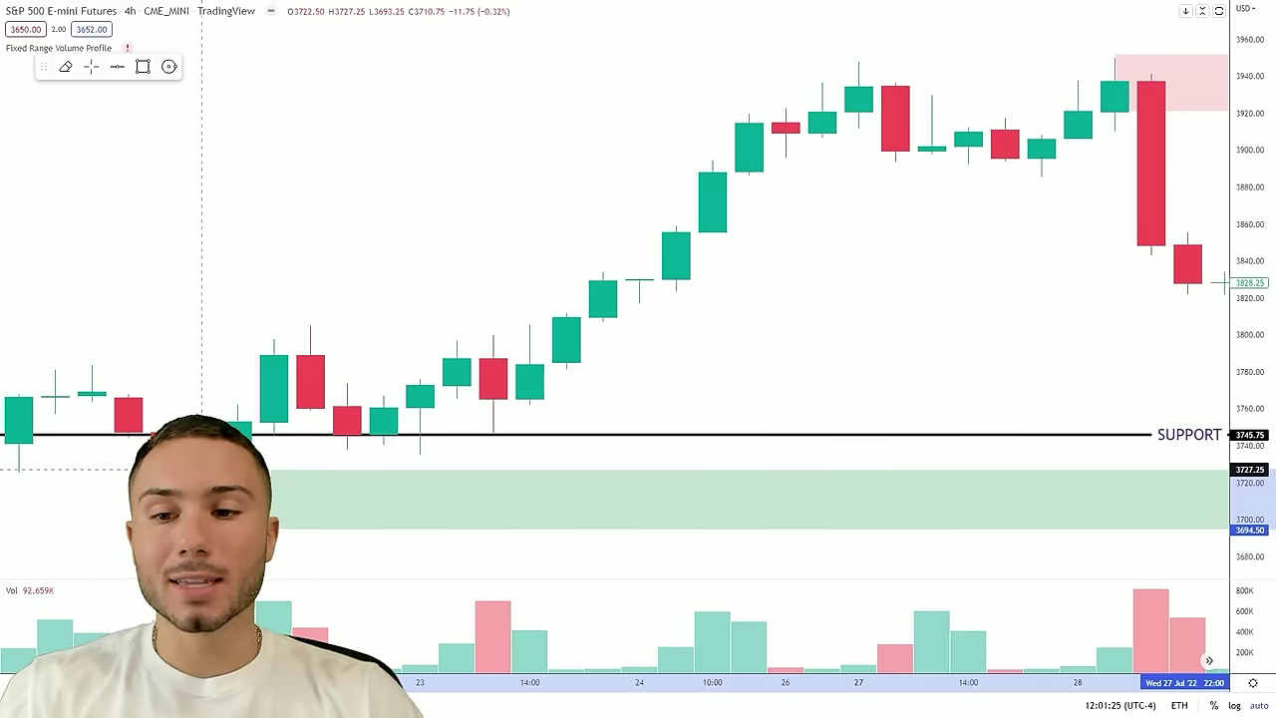
Switch the S&P 500 E-mini chart to the 30-minute time frame
drag(982, 296, 169, 288)
drag(937, 279, 561, 265)
scroll(1036, 296, down, 5)
scroll(1101, 383, down, 1)
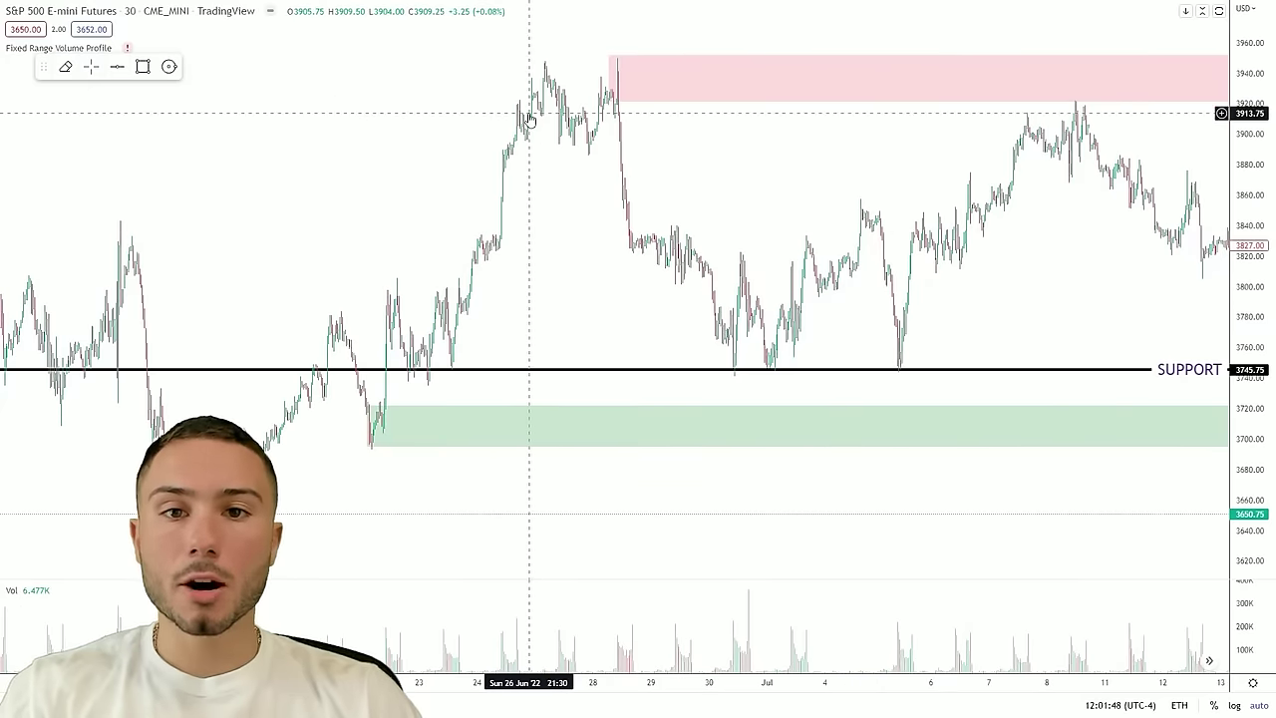
Set the red supply zone's lower corner to the open of the 28 June 06:00 candle, 3921.00
scroll(528, 117, up, 5)
drag(529, 118, 961, 184)
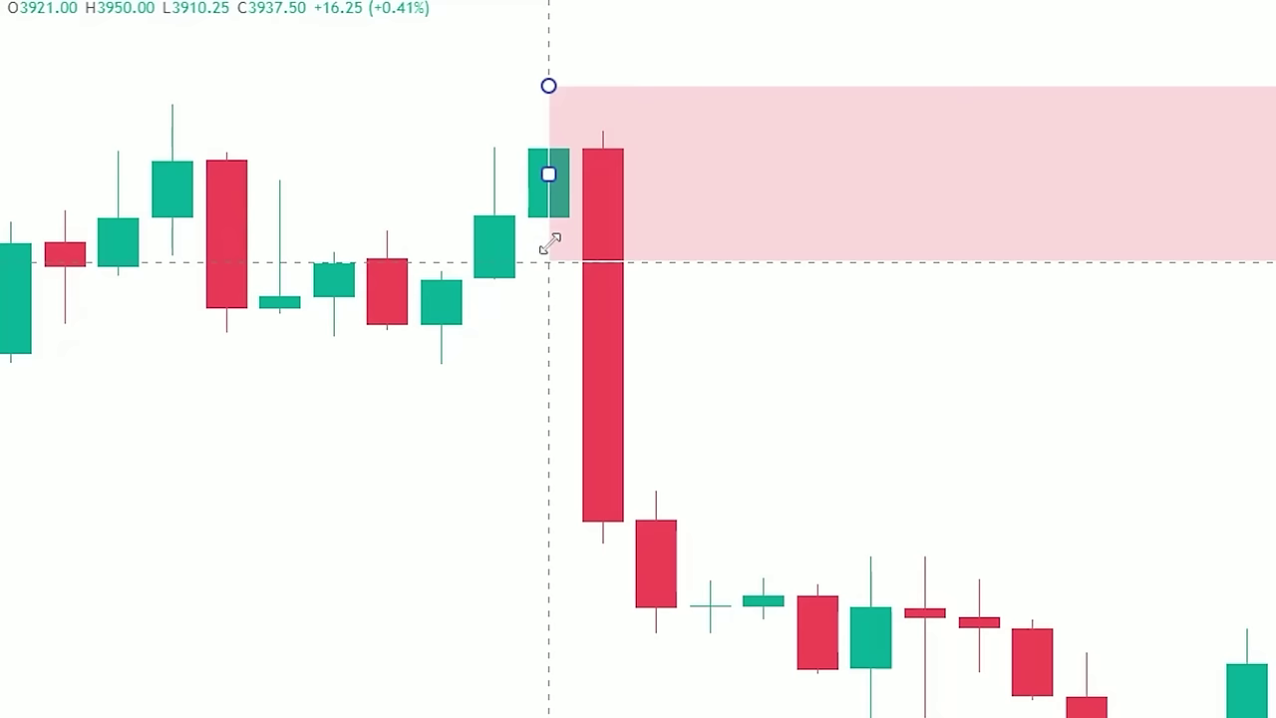
drag(550, 261, 549, 216)
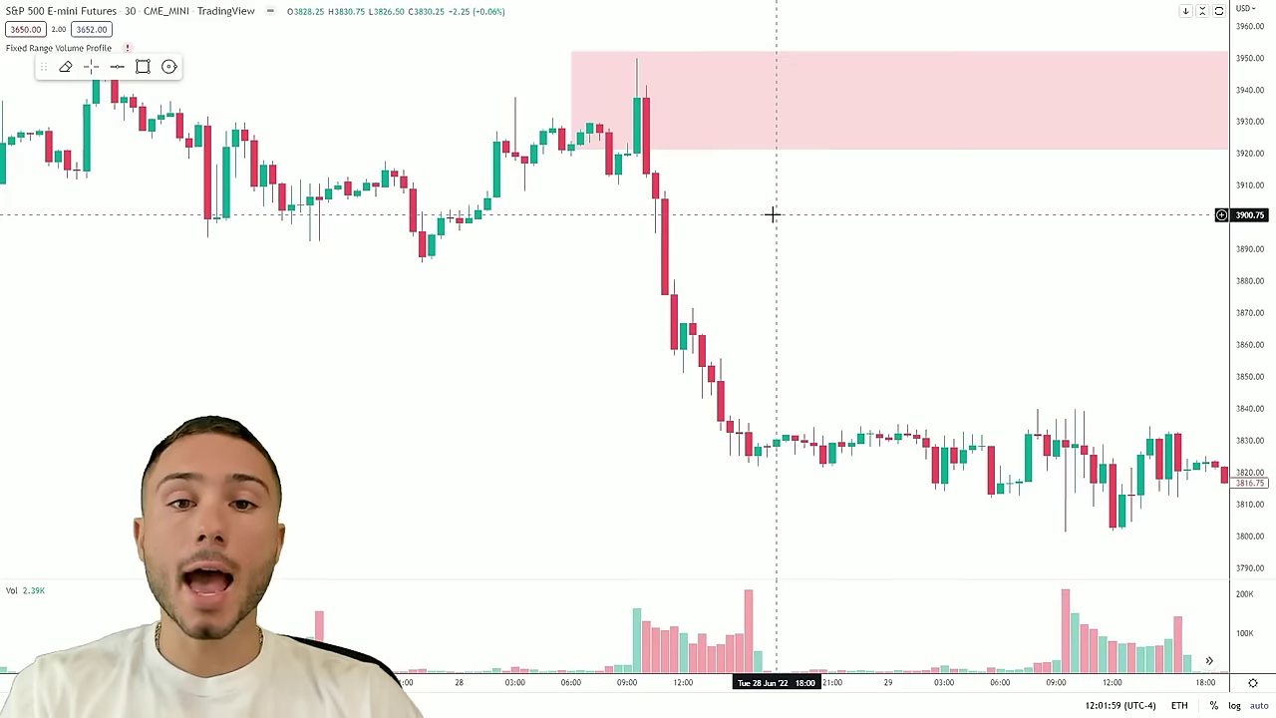
Examine the red supply zone on the 30-minute chart, from the 28 June candles through the price action of 8 to 13 July
scroll(598, 211, down, 3)
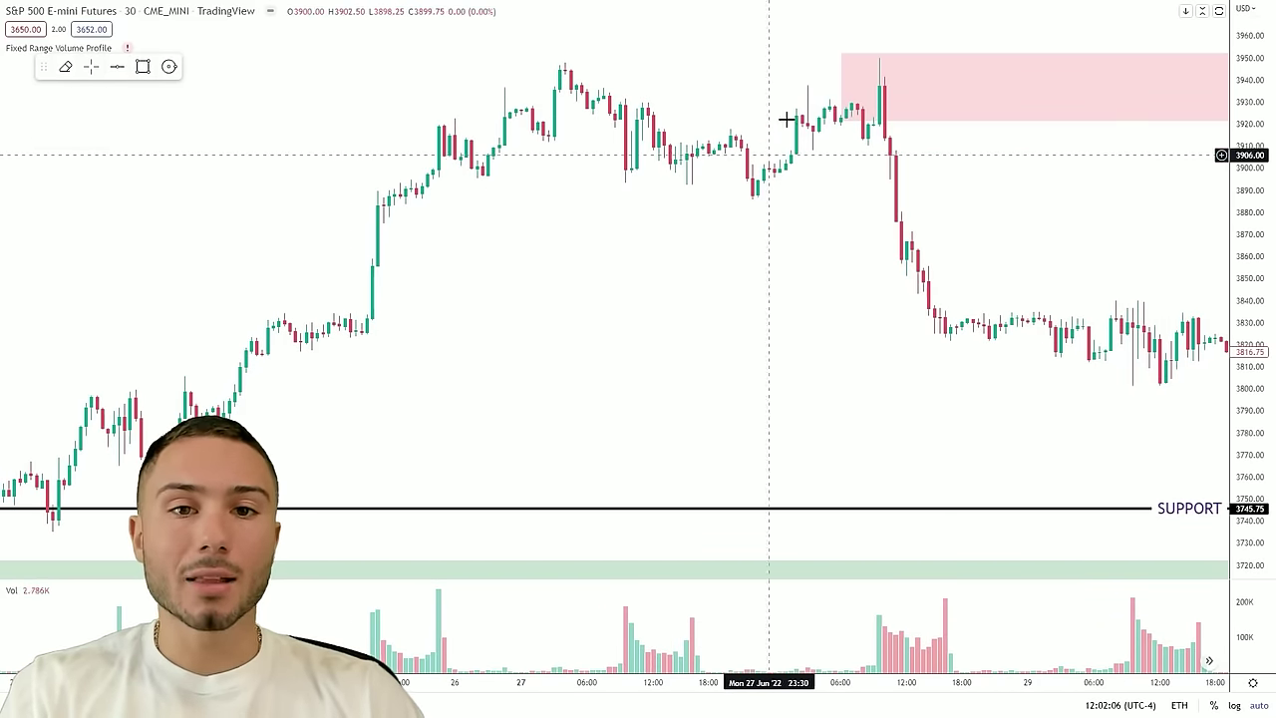
scroll(783, 122, up, 5)
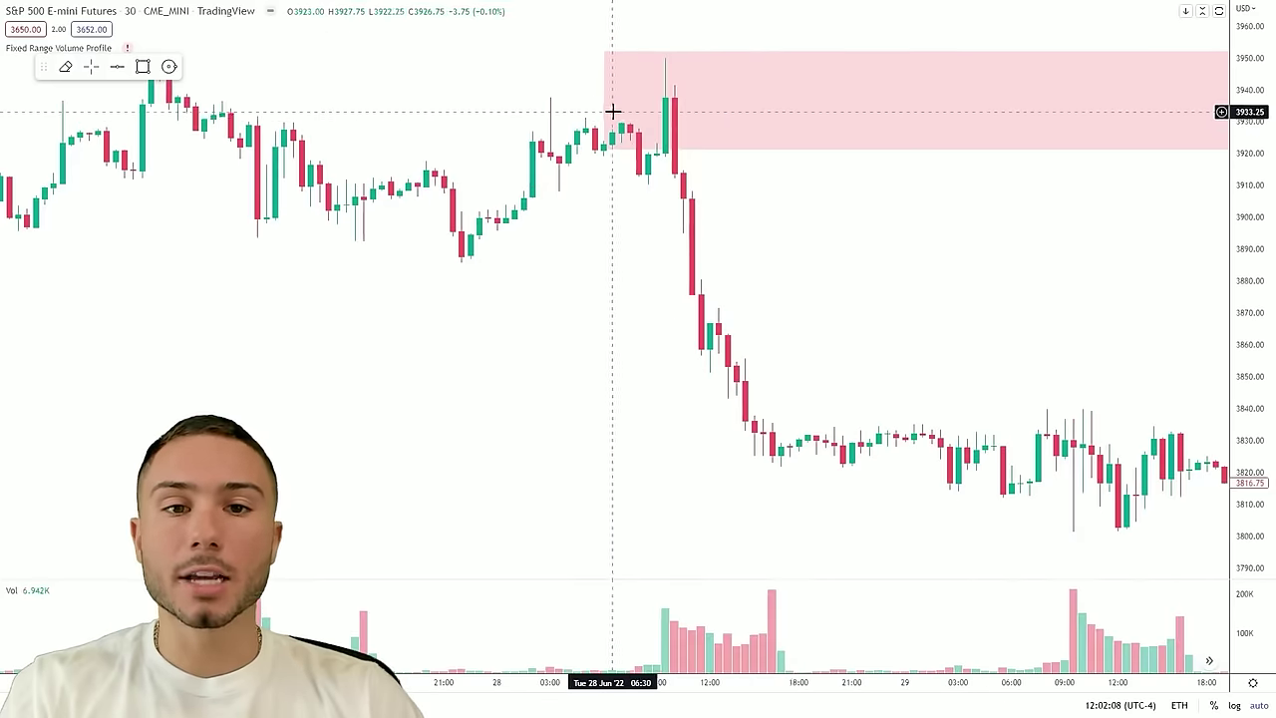
drag(383, 250, 692, 250)
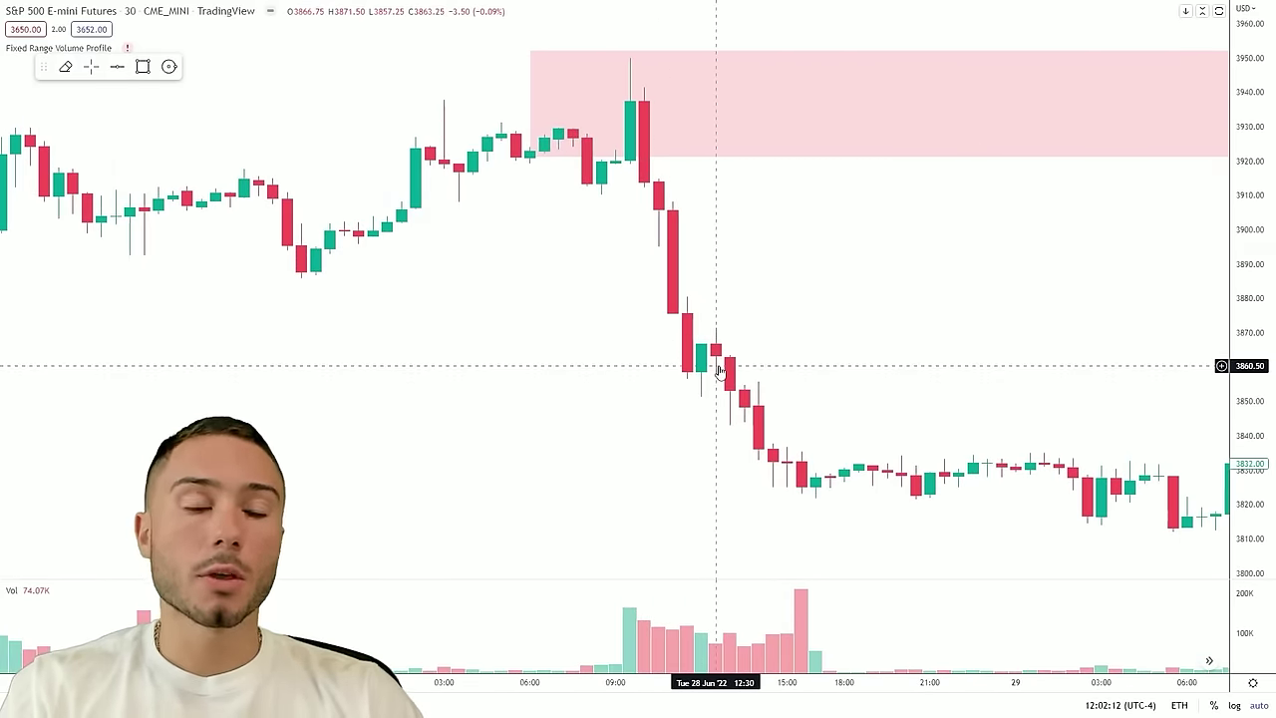
drag(999, 270, 60, 249)
scroll(925, 216, down, 5)
drag(780, 185, 758, 169)
drag(954, 119, 643, 120)
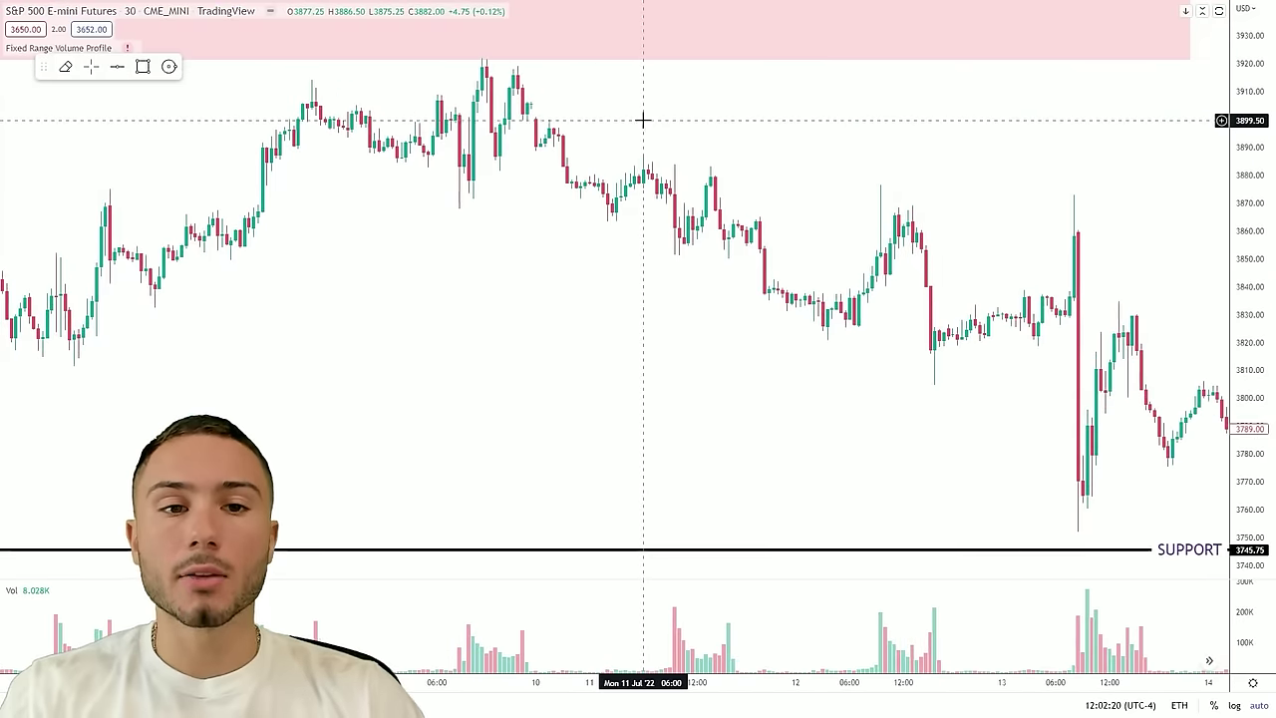
Examine the green demand zone on the 30-minute chart at its 22 June origin and around the 14 July low
scroll(249, 322, left, 15)
drag(1110, 342, 1116, 285)
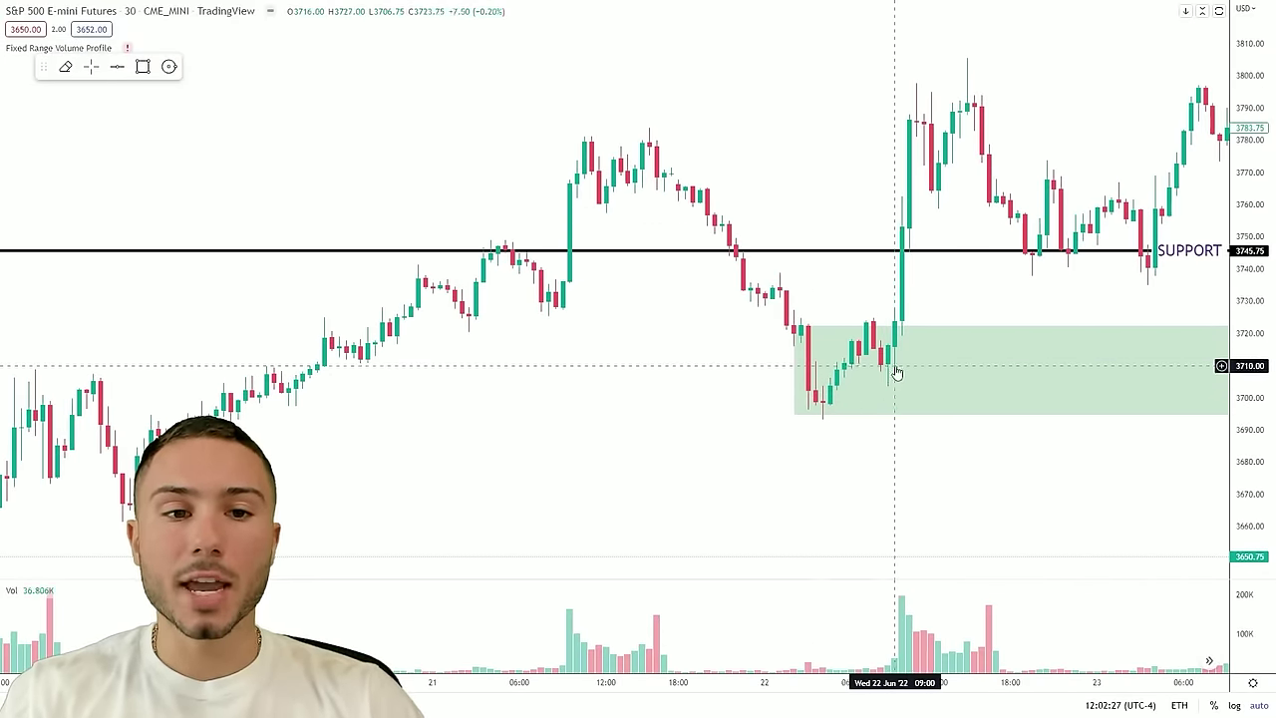
scroll(895, 372, up, 3)
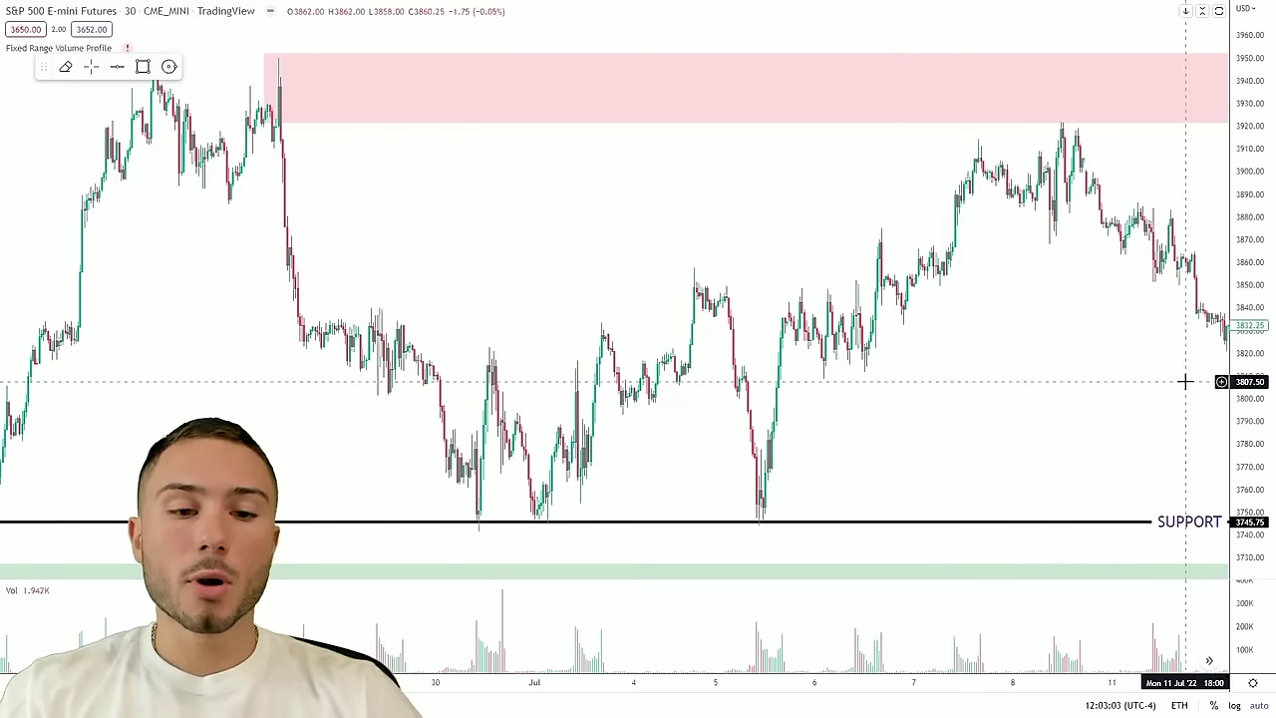
drag(1233, 439, 971, 430)
scroll(892, 418, up, 3)
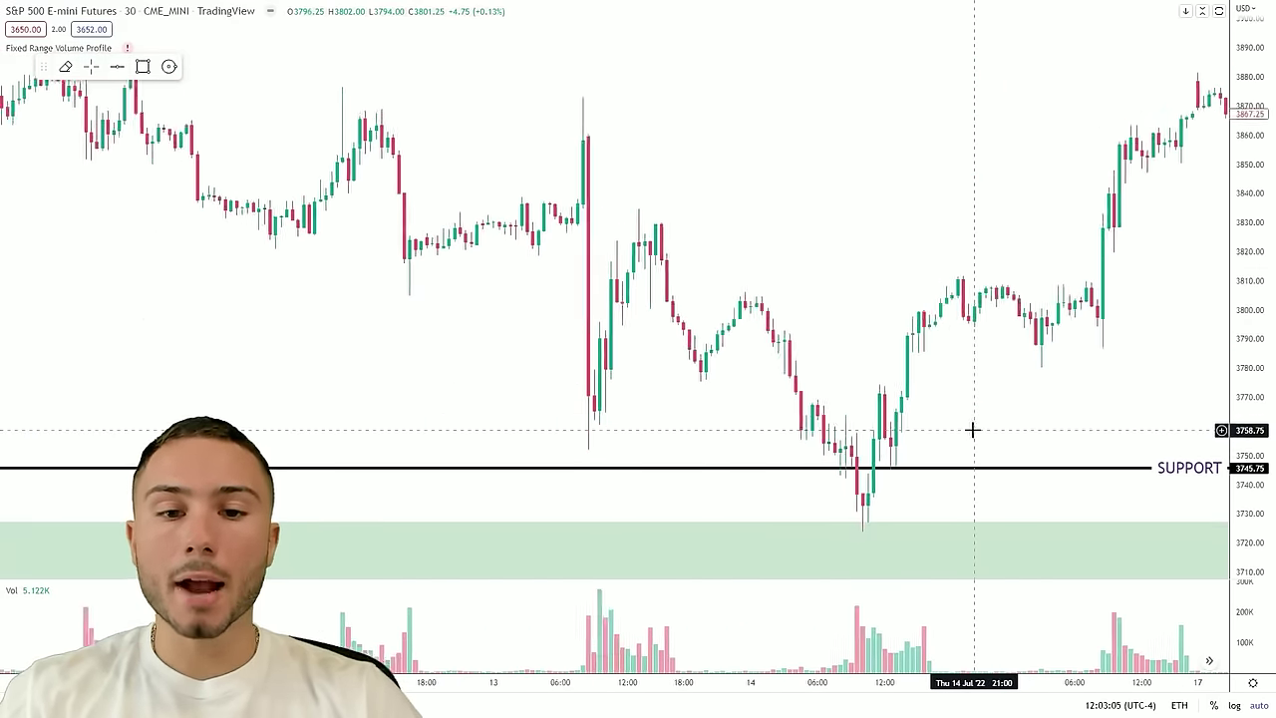
scroll(598, 428, up, 5)
drag(549, 422, 1014, 453)
scroll(1014, 453, up, 2)
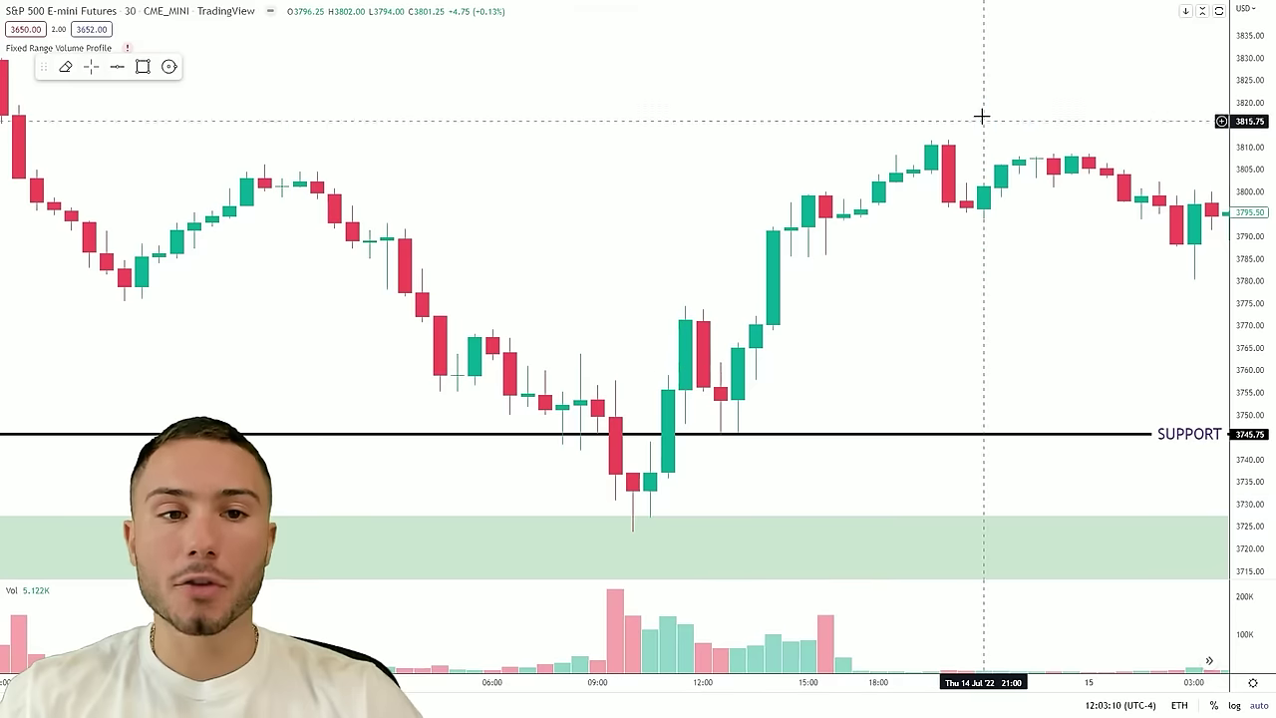
Review the wider 30-minute price action around the supply zone, the demand zone and the support line
scroll(601, 256, down, 3)
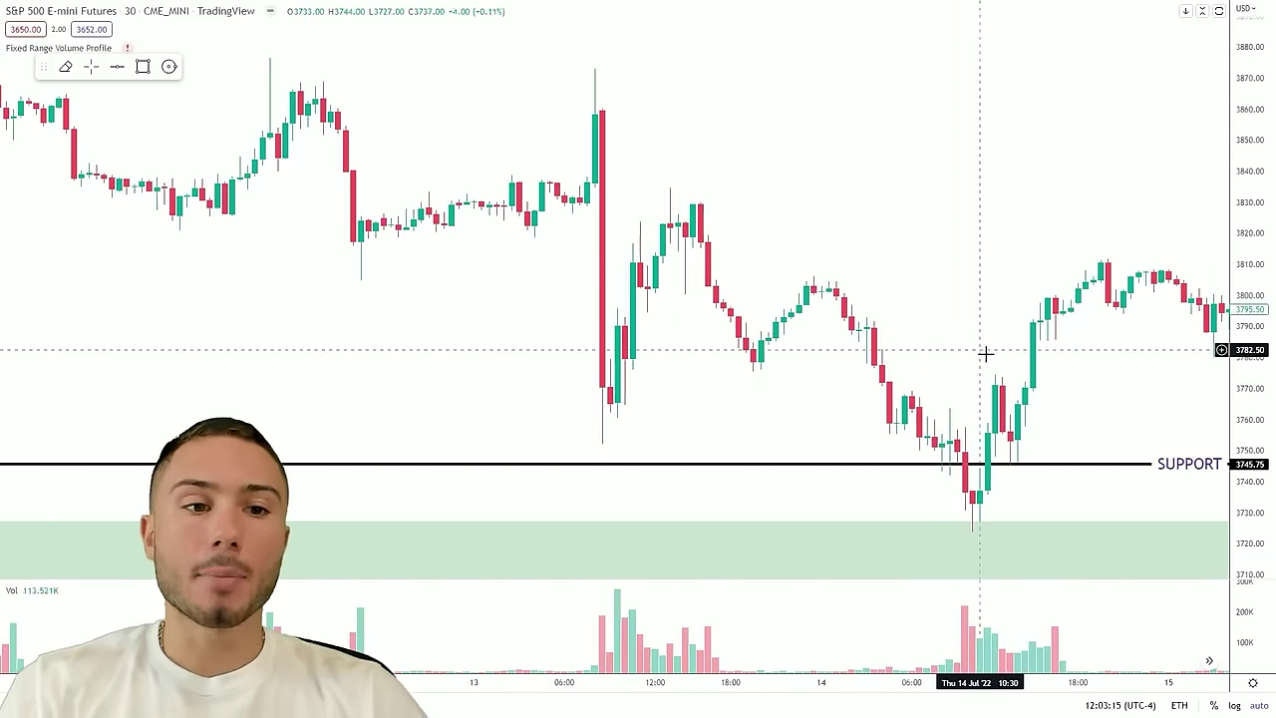
scroll(812, 370, down, 4)
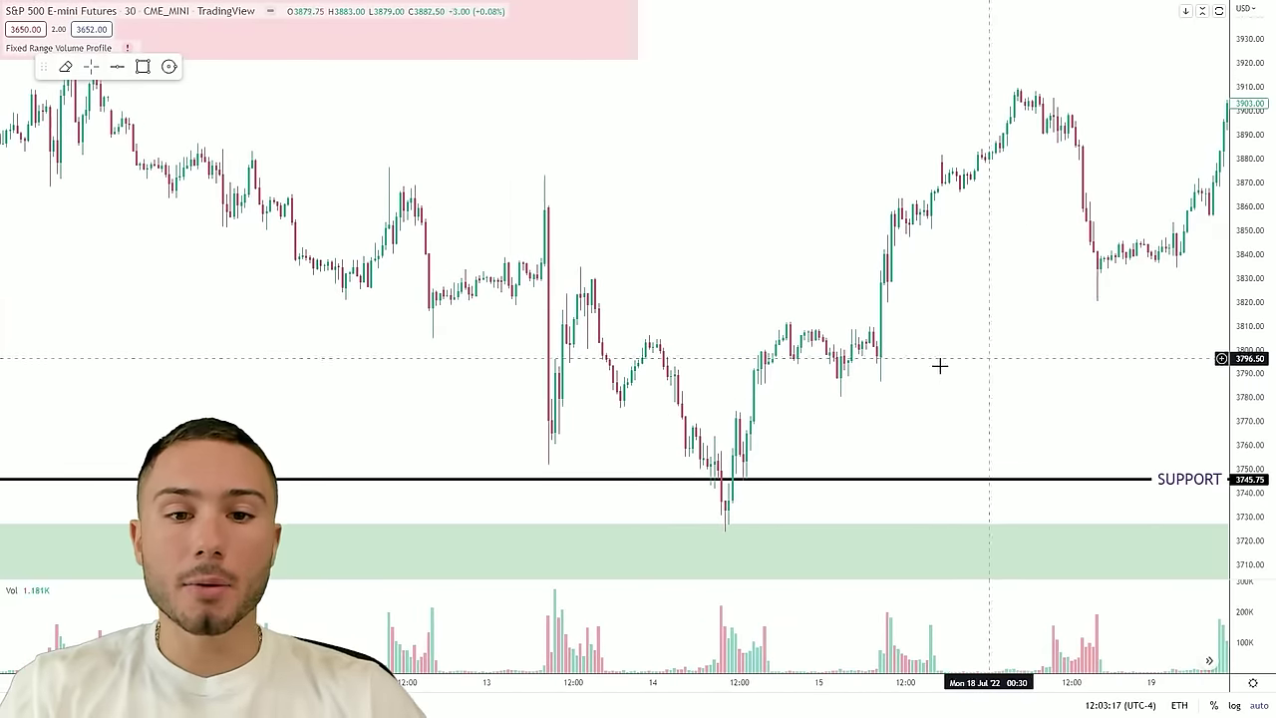
scroll(897, 379, down, 4)
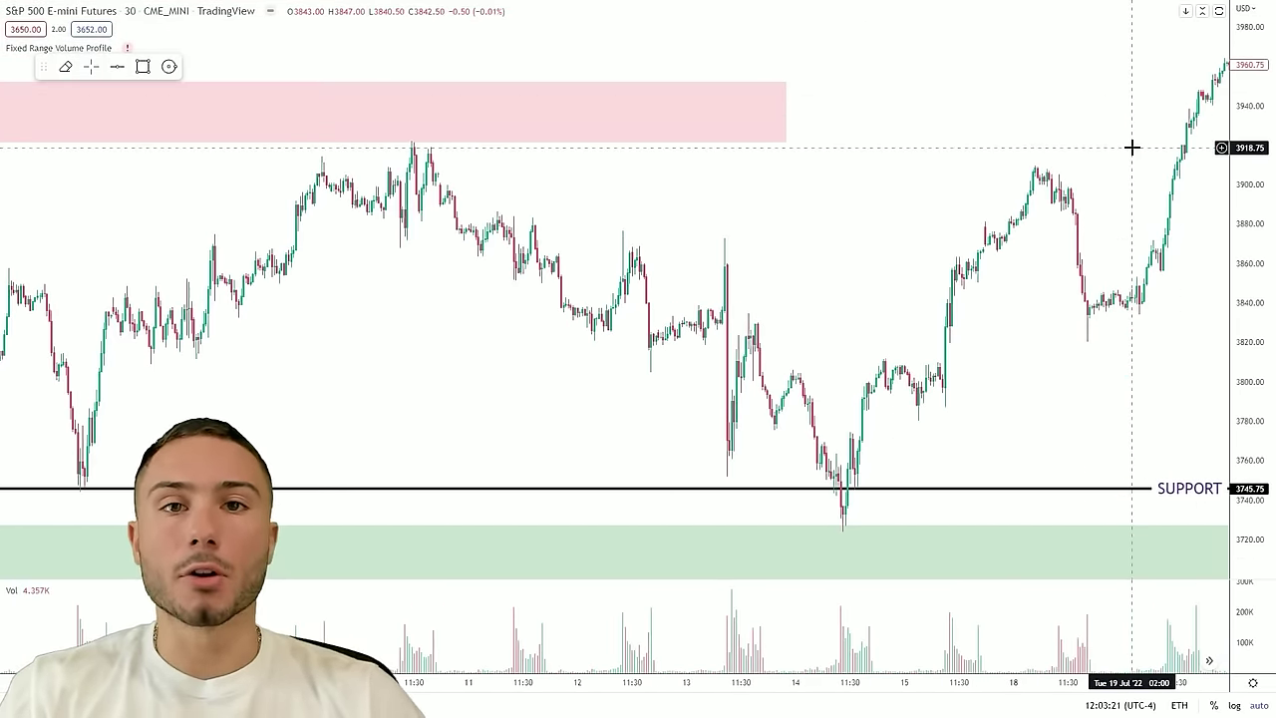
scroll(549, 236, left, 10)
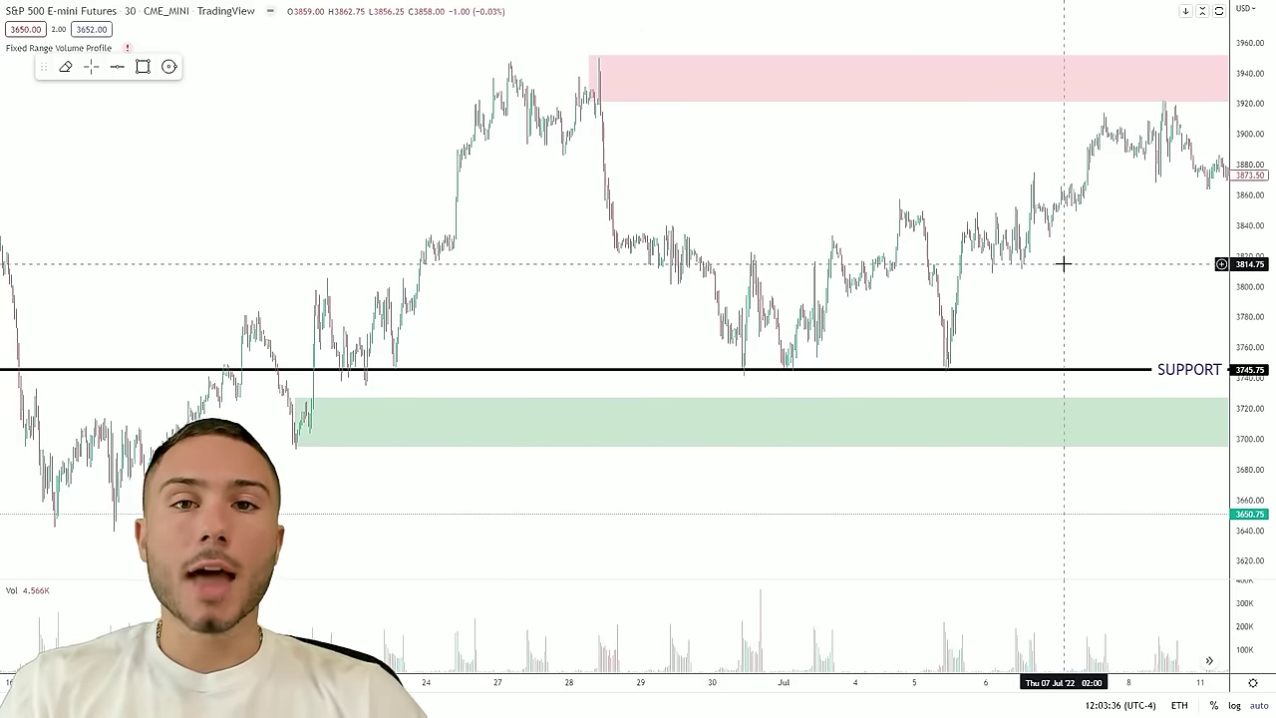
drag(1156, 233, 876, 248)
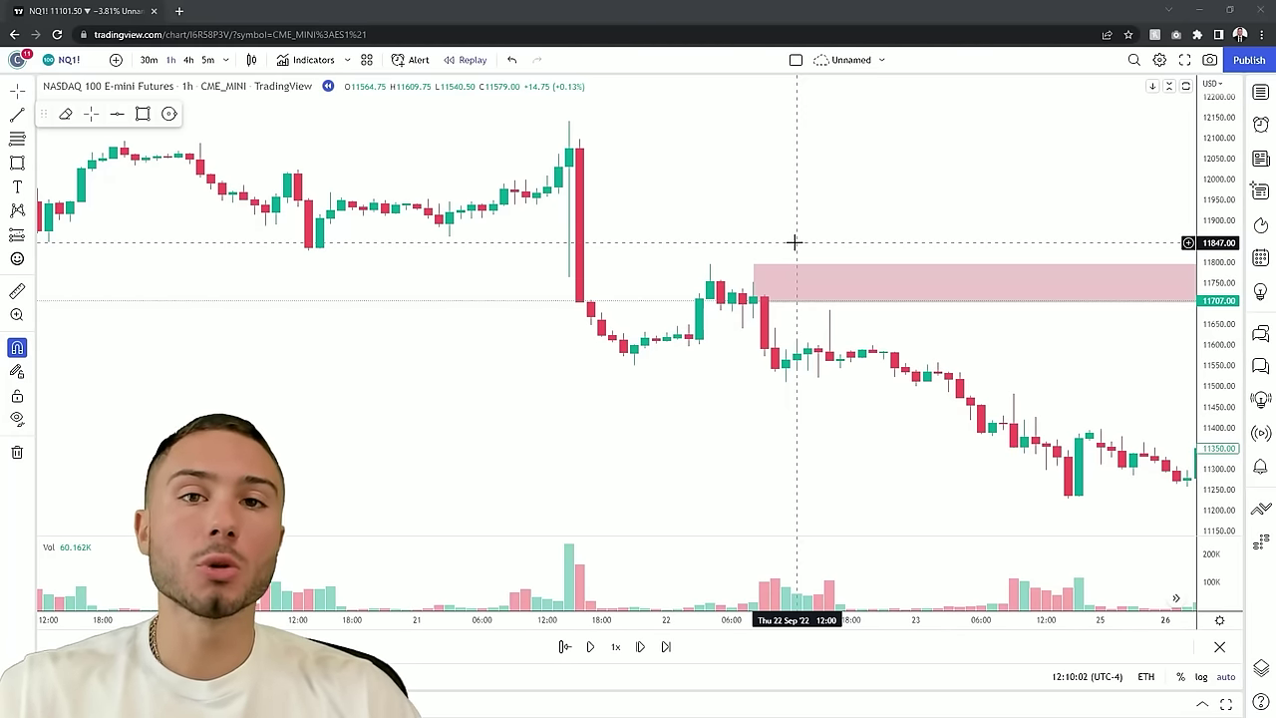
Examine the red supply zone on the 1-hour NASDAQ 100 chart, from its 22 September origin to the price action of 5 October
scroll(794, 242, up, 2)
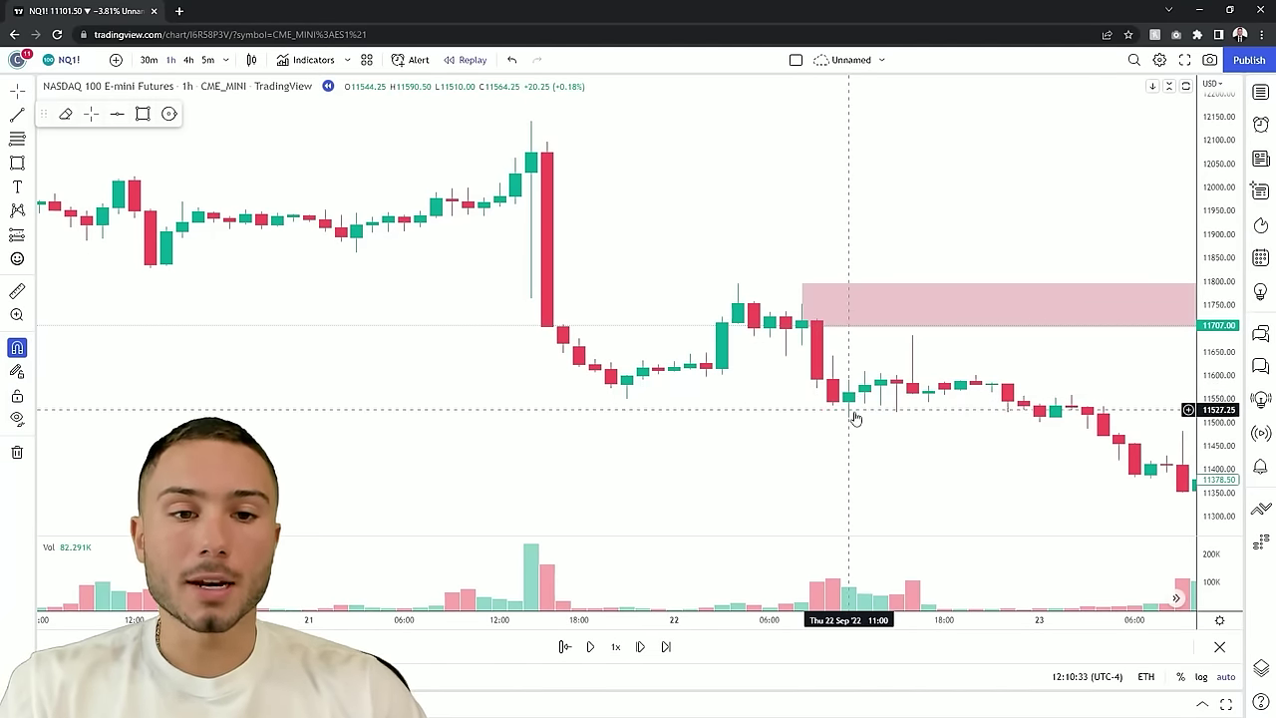
drag(1066, 356, 576, 346)
scroll(911, 326, down, 3)
drag(861, 308, 840, 308)
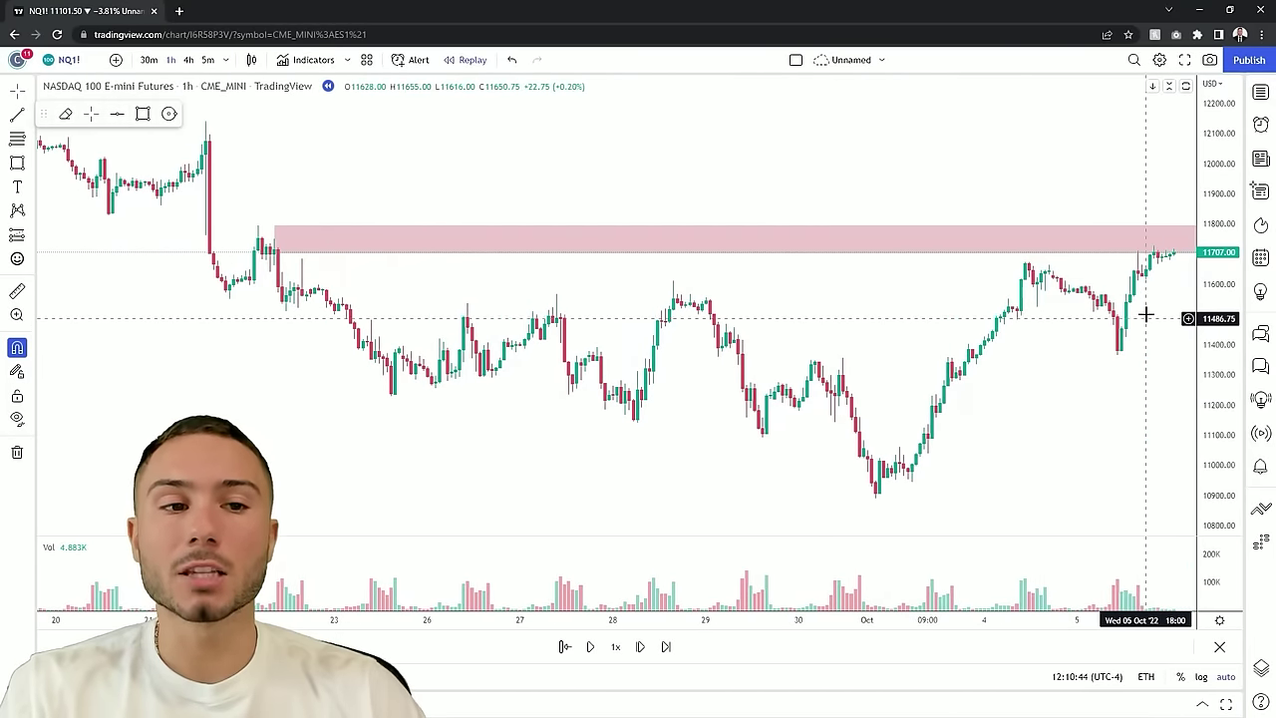
scroll(826, 303, up, 1)
drag(620, 256, 723, 274)
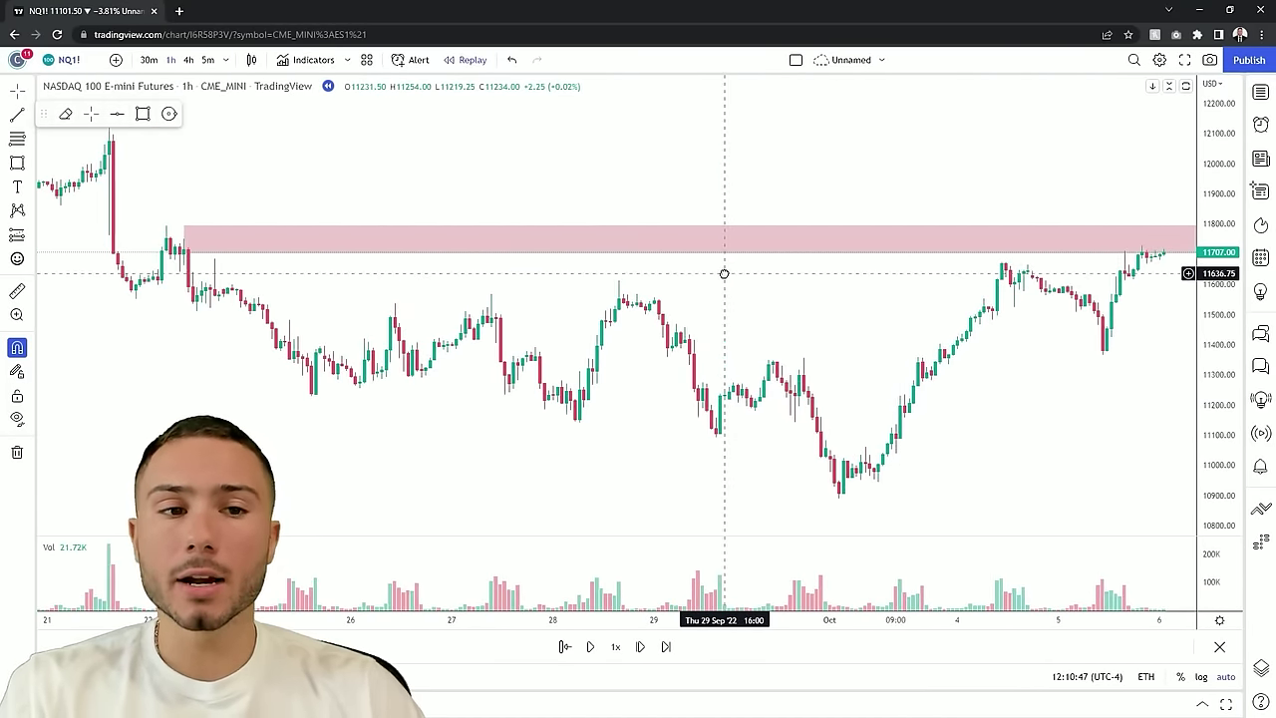
Maximize the chart and draw a second supply zone from the 21 September high to 3 October 13:00, spanning about 12,035 to 12,140
click(1185, 61)
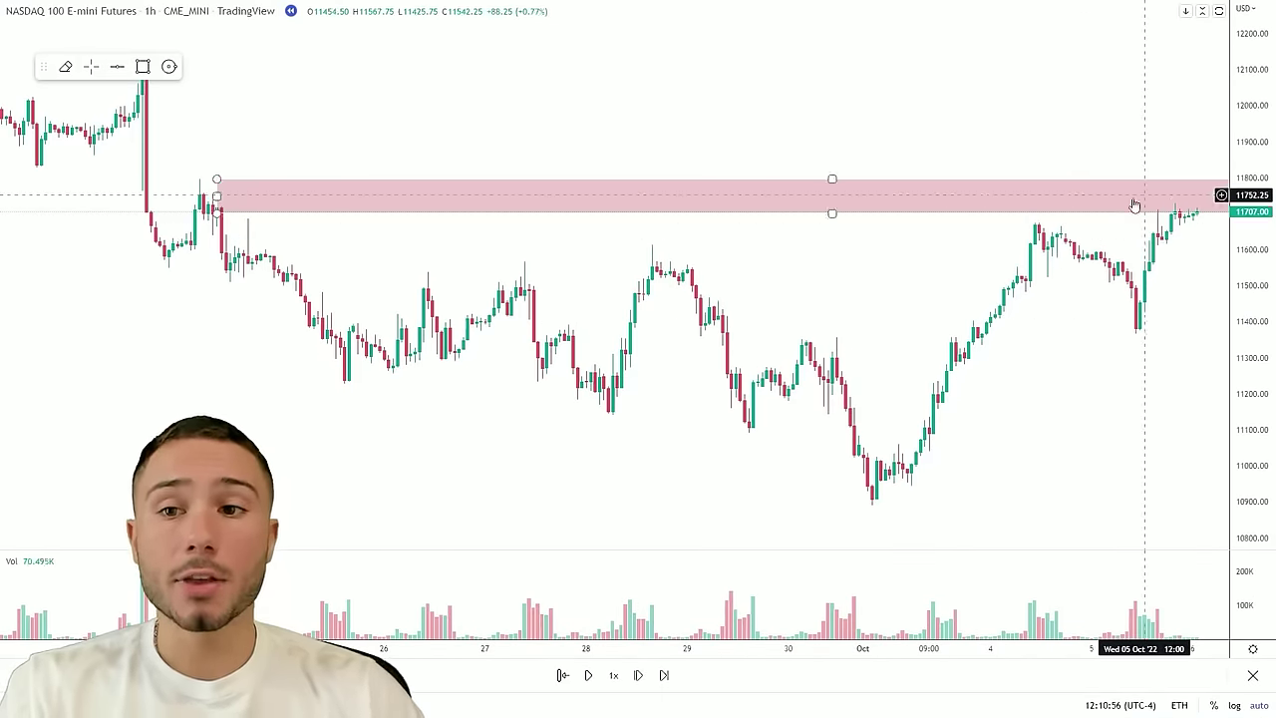
drag(237, 274, 518, 330)
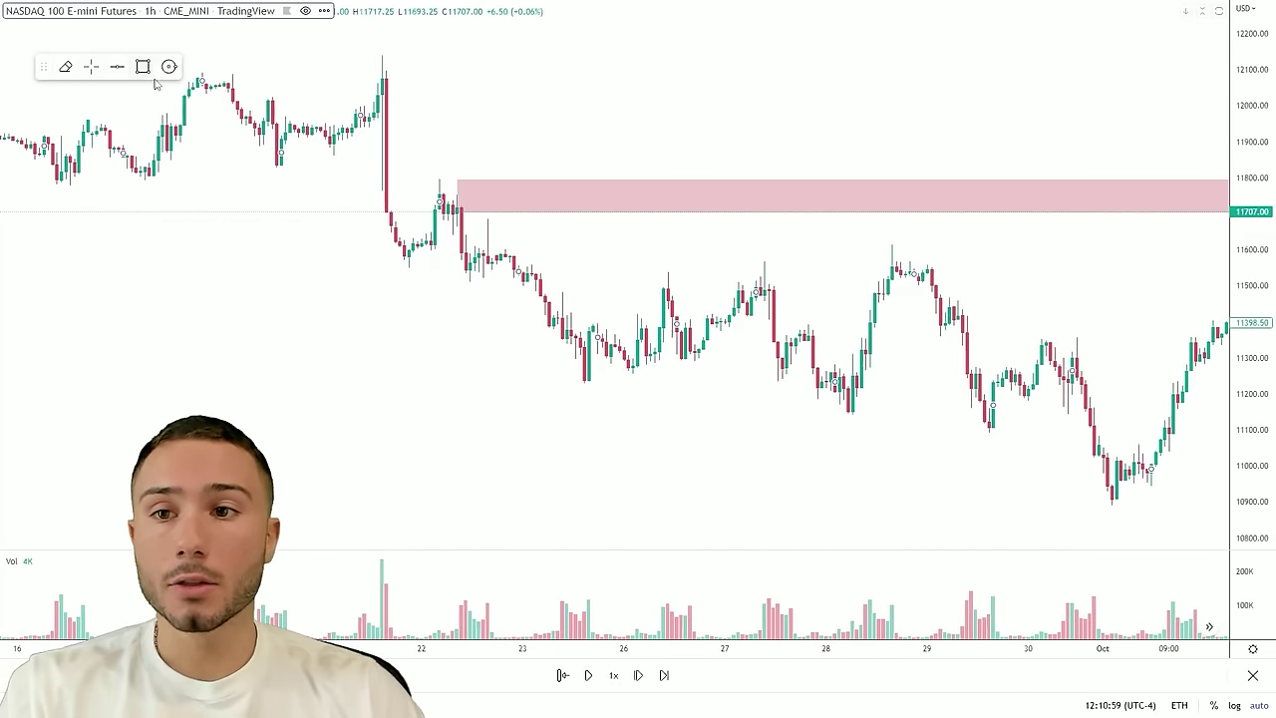
drag(382, 95, 1186, 54)
Review the 1-hour NASDAQ 100 price action beneath the two supply zones, from late September through 6 October
scroll(385, 136, up, 2)
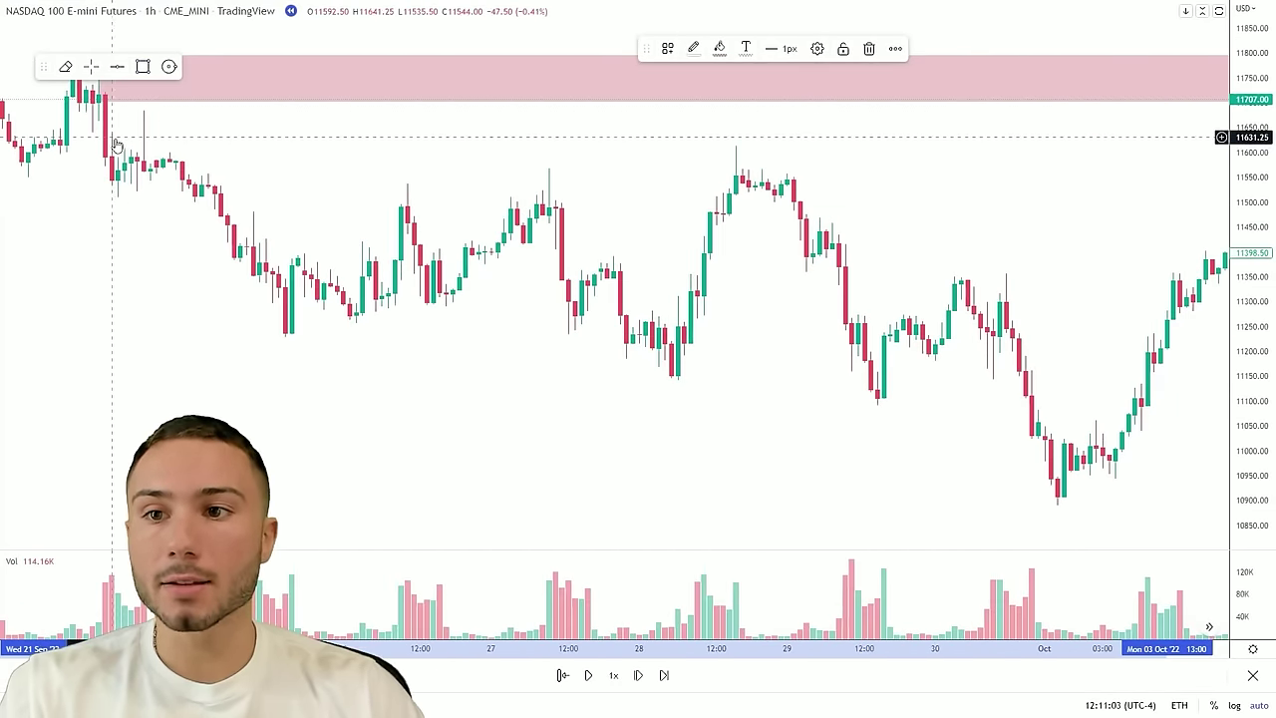
drag(988, 296, 615, 334)
drag(1088, 190, 1031, 229)
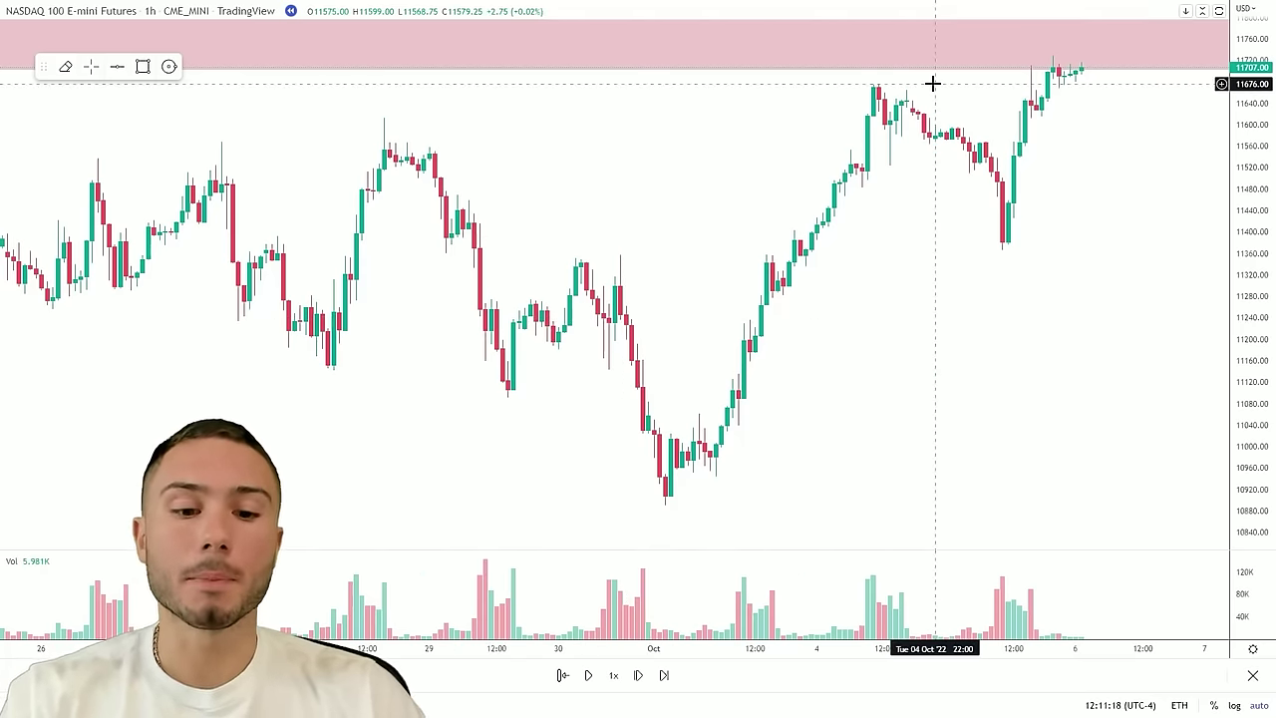
scroll(932, 84, down, 3)
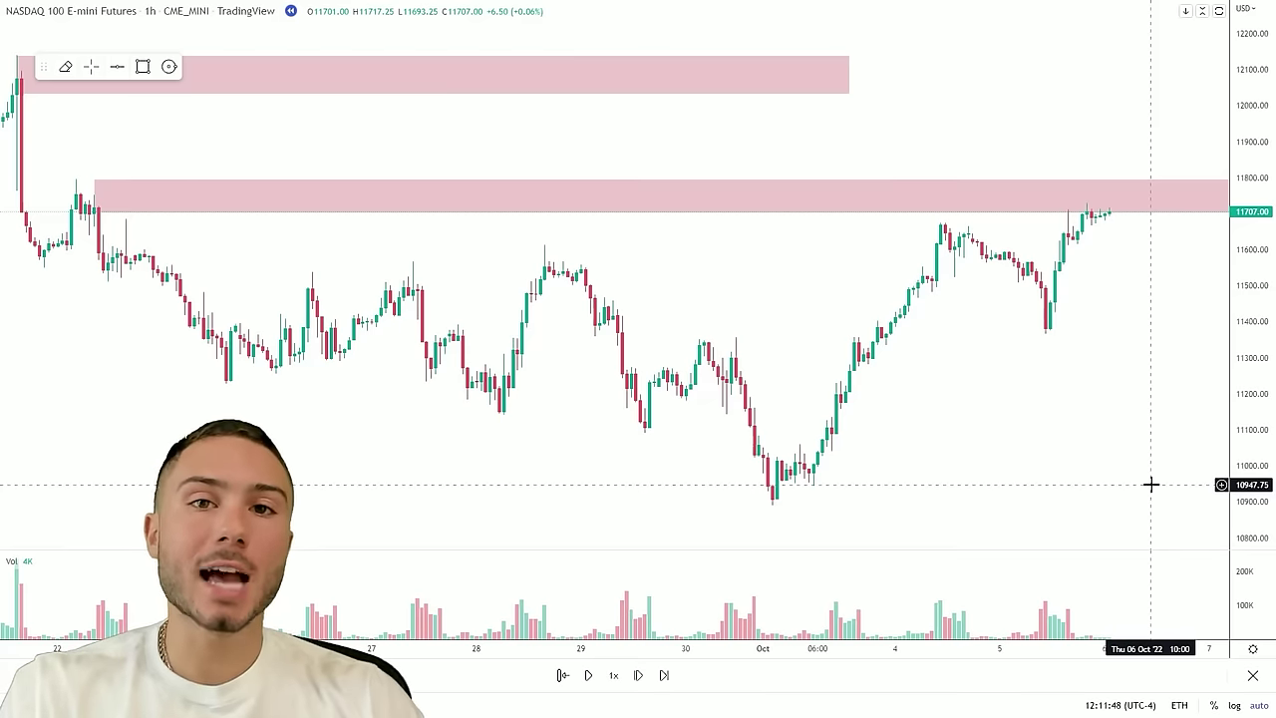
scroll(1051, 327, down, 1)
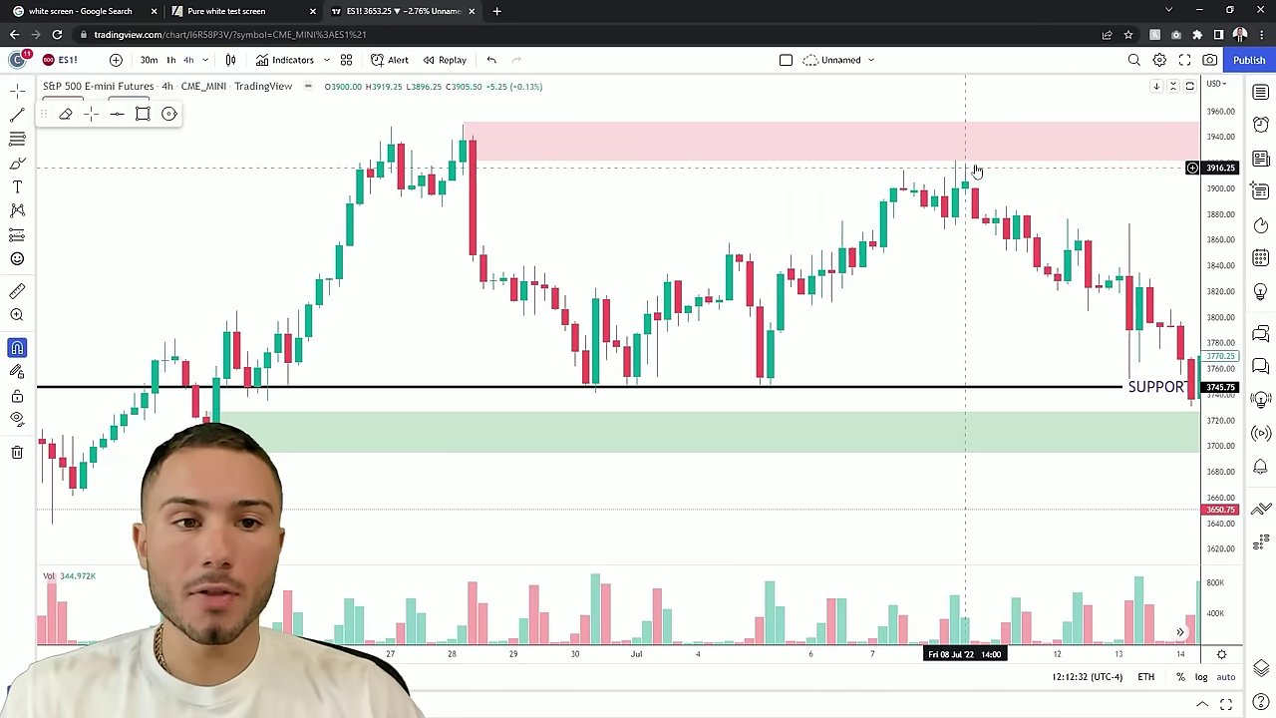
Review the supply and demand zones on the 4-hour S&P 500 E-mini chart against the July price swings
drag(1145, 239, 934, 275)
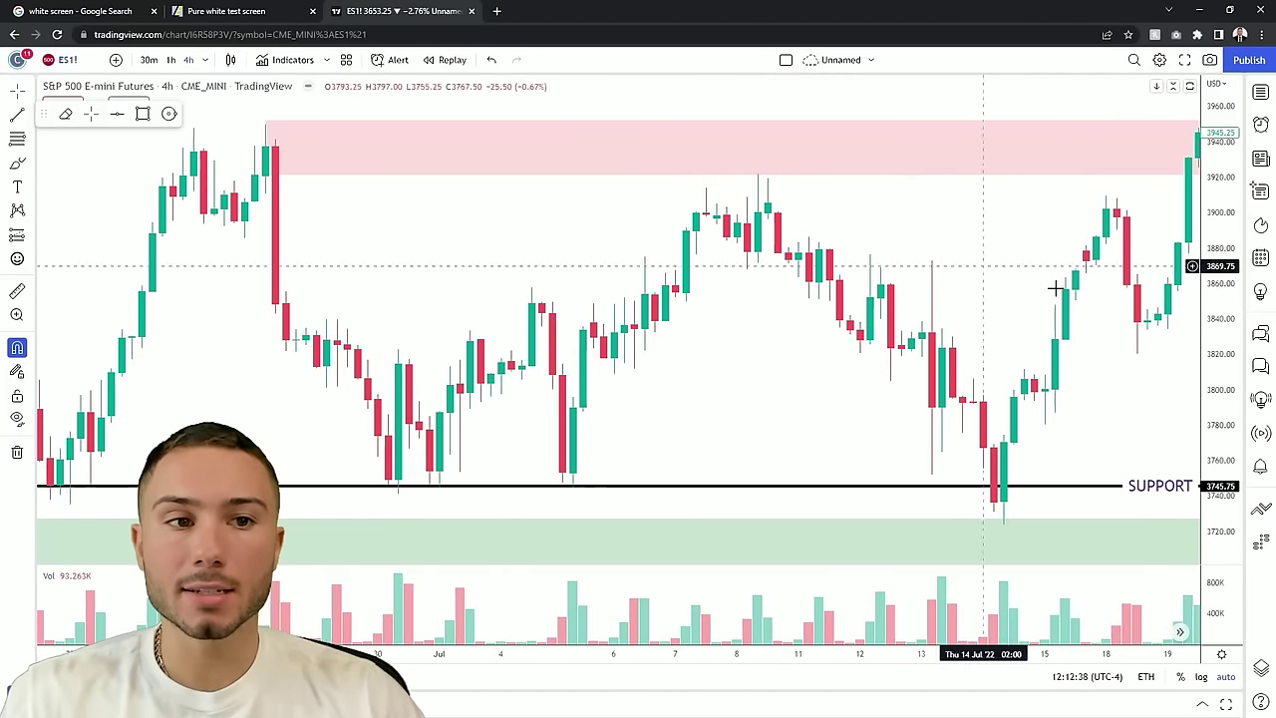
scroll(1055, 288, right, 5)
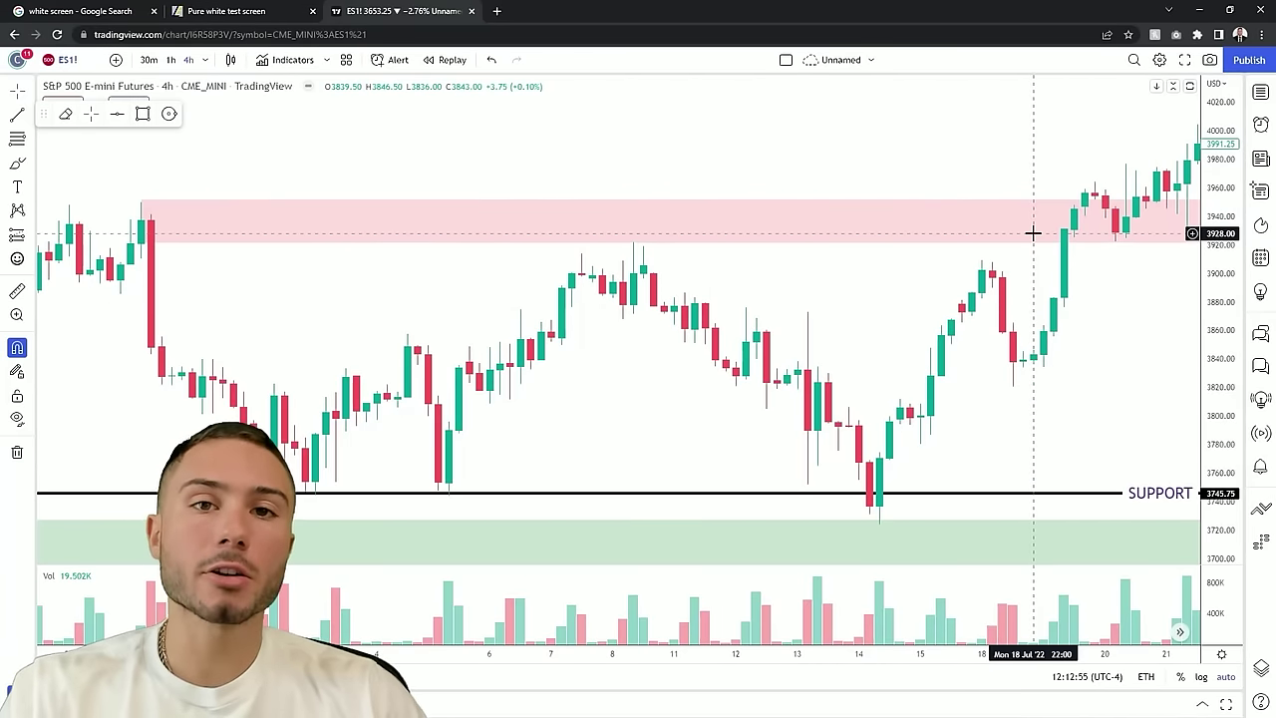
scroll(1077, 289, down, 3)
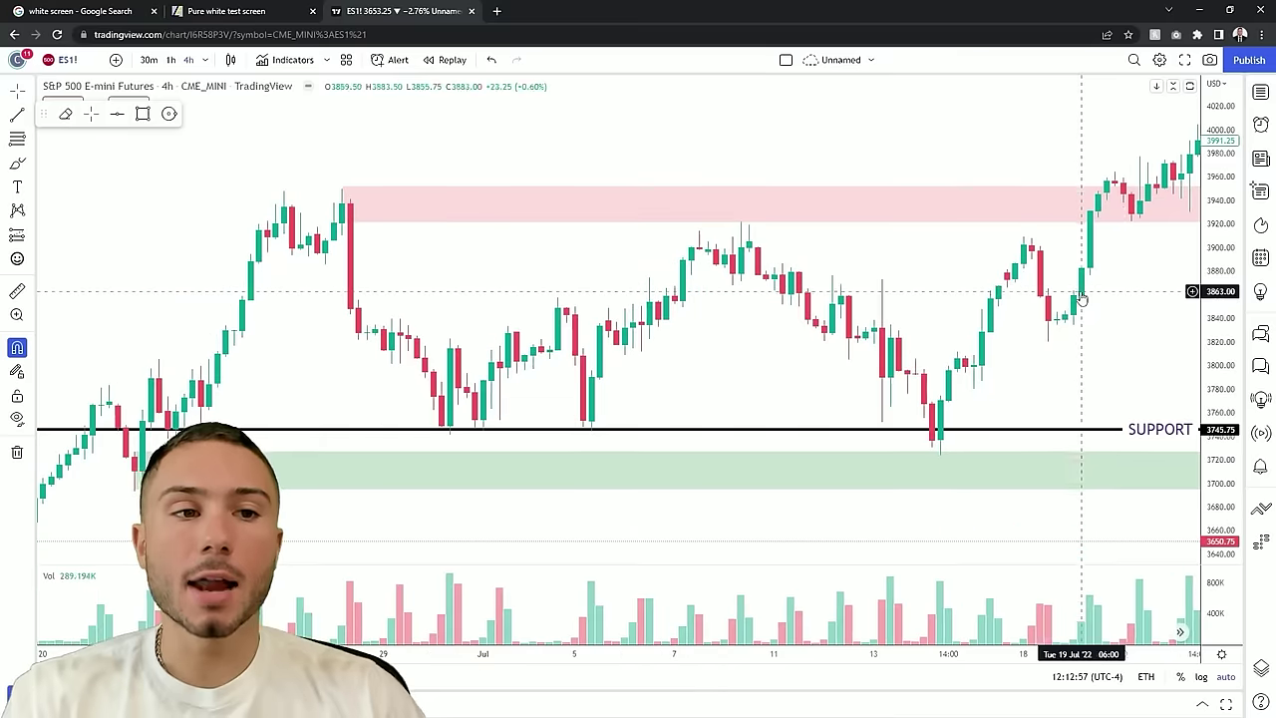
scroll(985, 315, down, 4)
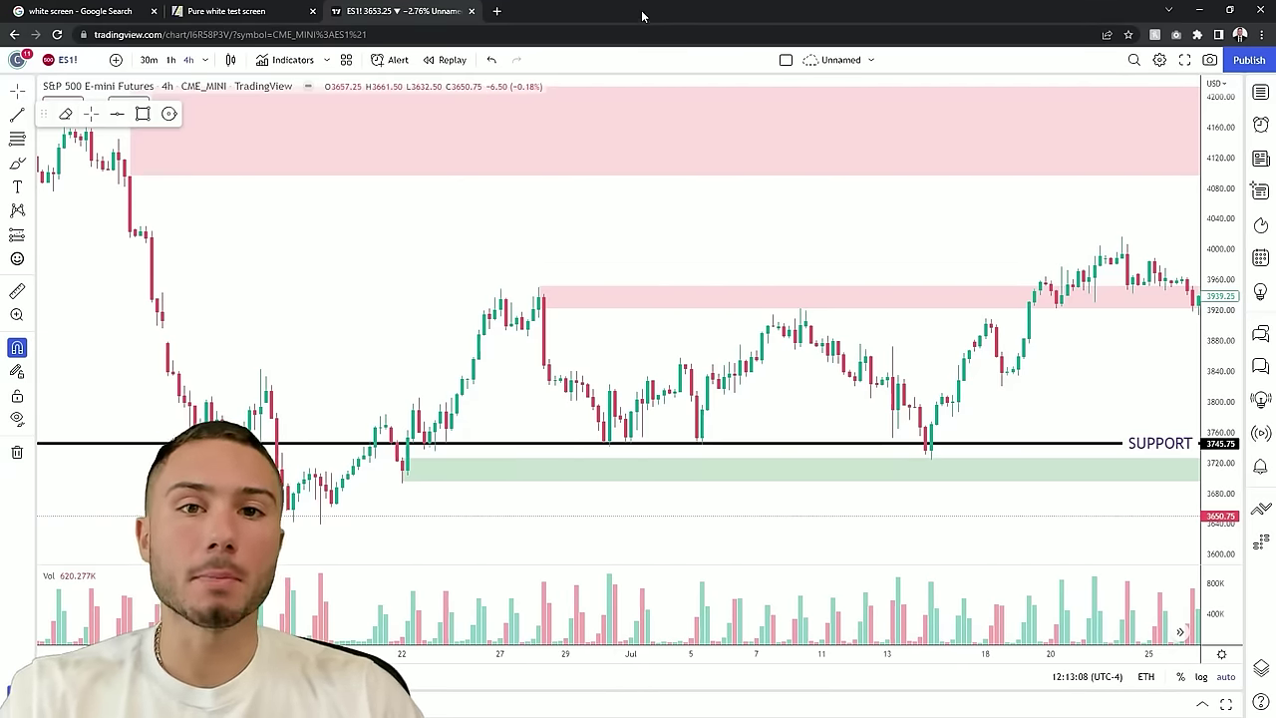
Switch the NASDAQ 100 chart to the 5-minute time frame and maximize it
scroll(1015, 349, up, 2)
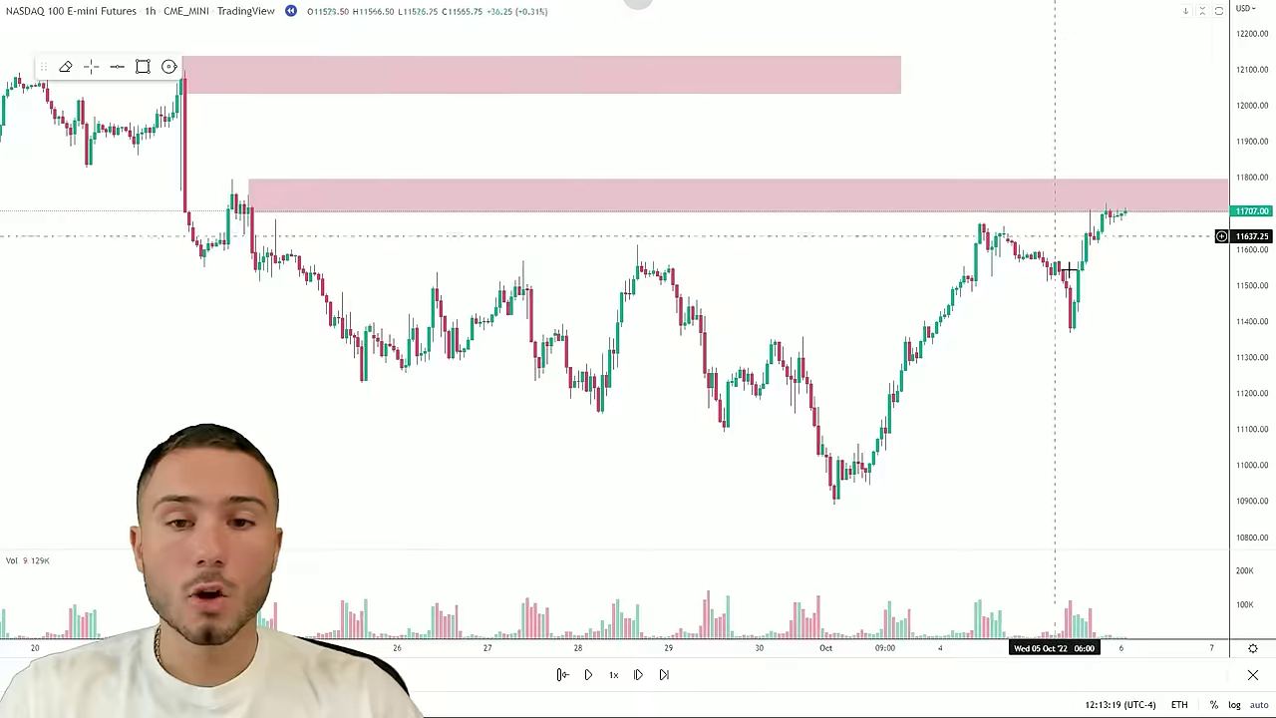
scroll(1123, 243, up, 3)
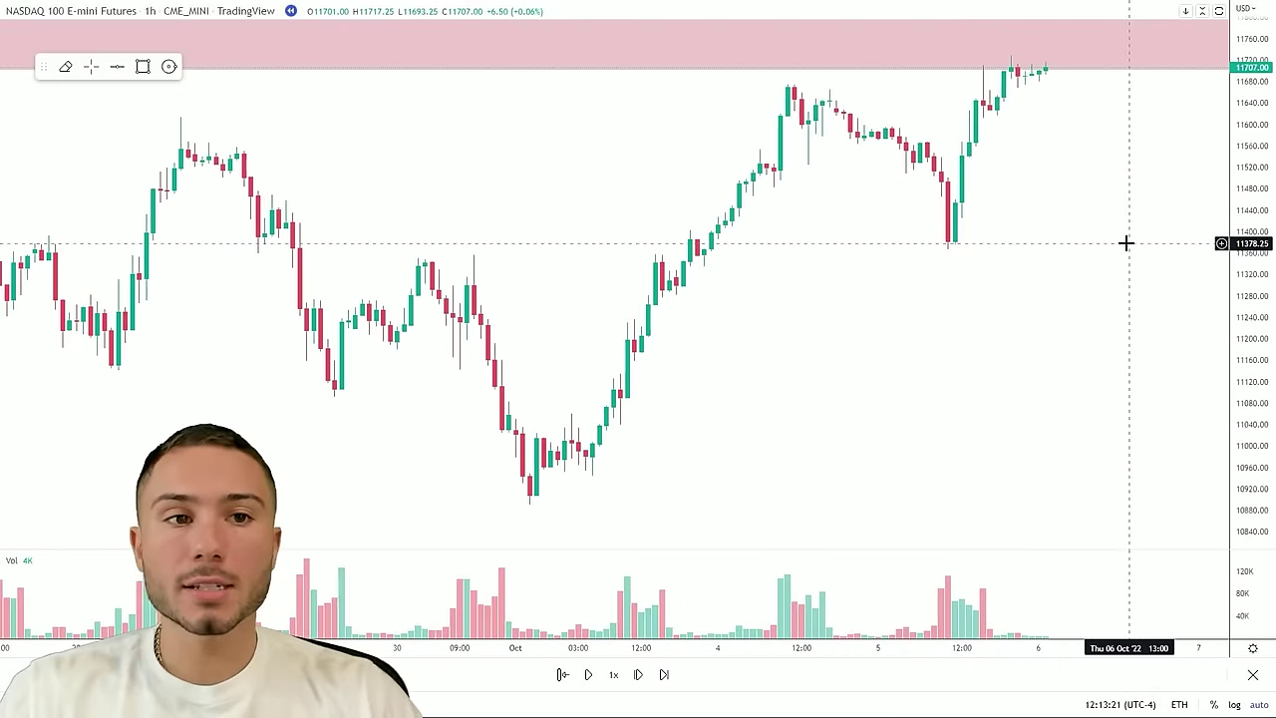
scroll(1079, 252, down, 3)
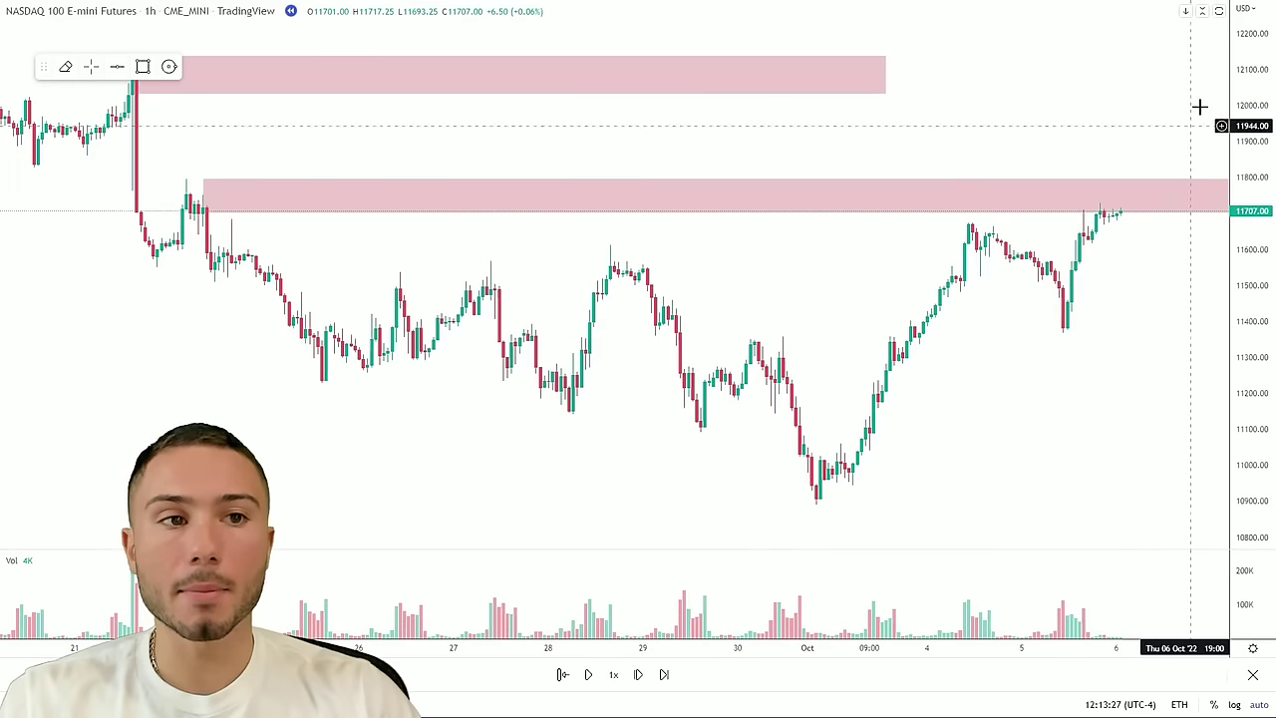
key(Escape)
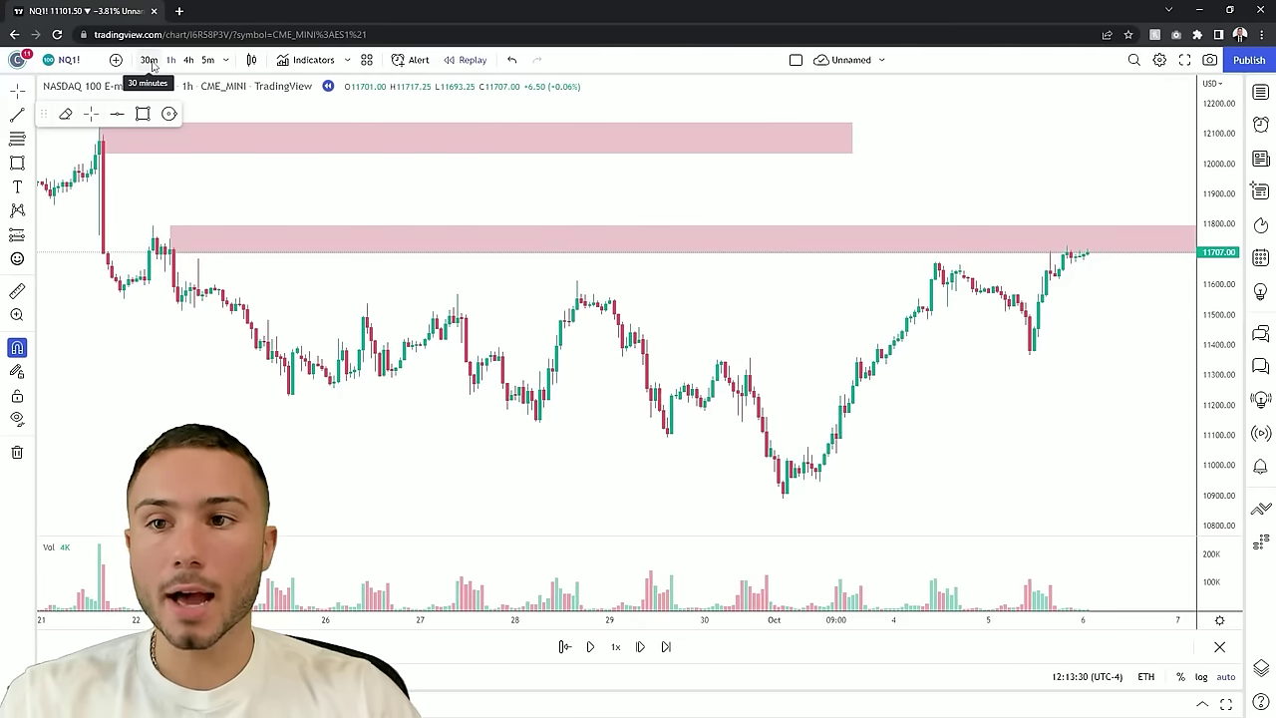
click(209, 60)
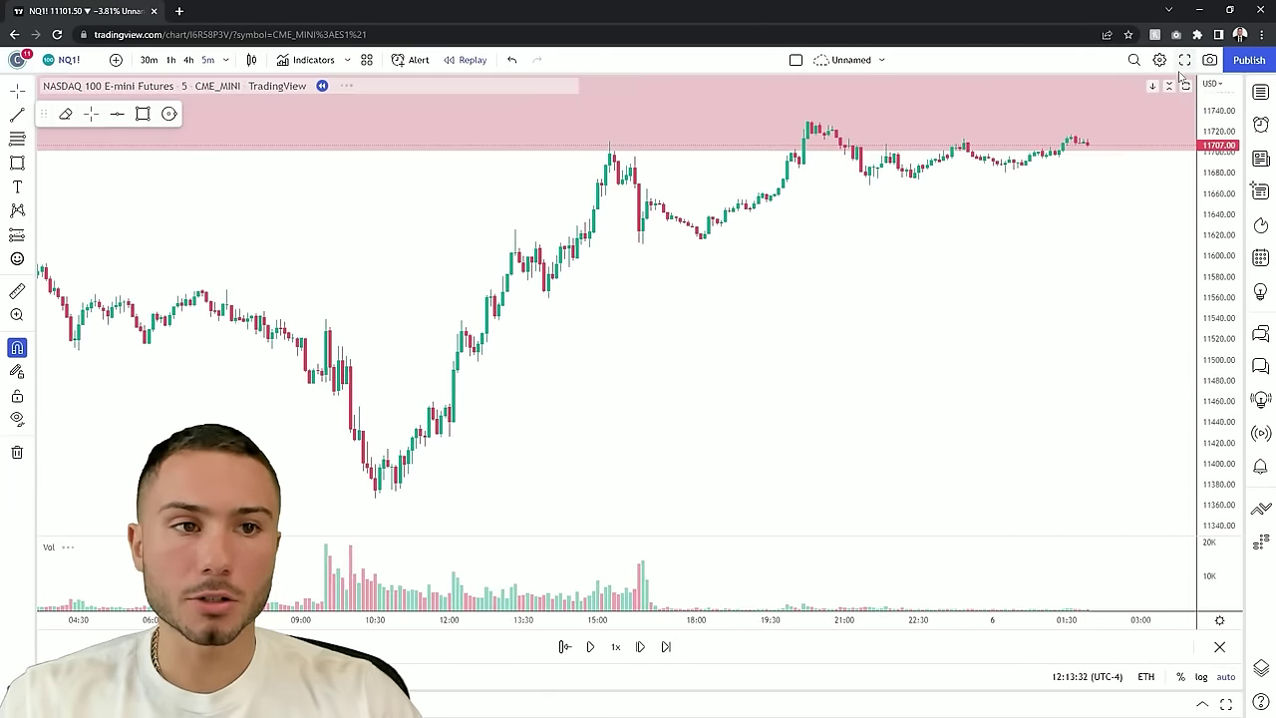
click(1184, 60)
Examine the 5-minute price action of 4 to 6 October at the lower edge of the supply zone
scroll(855, 332, down, 3)
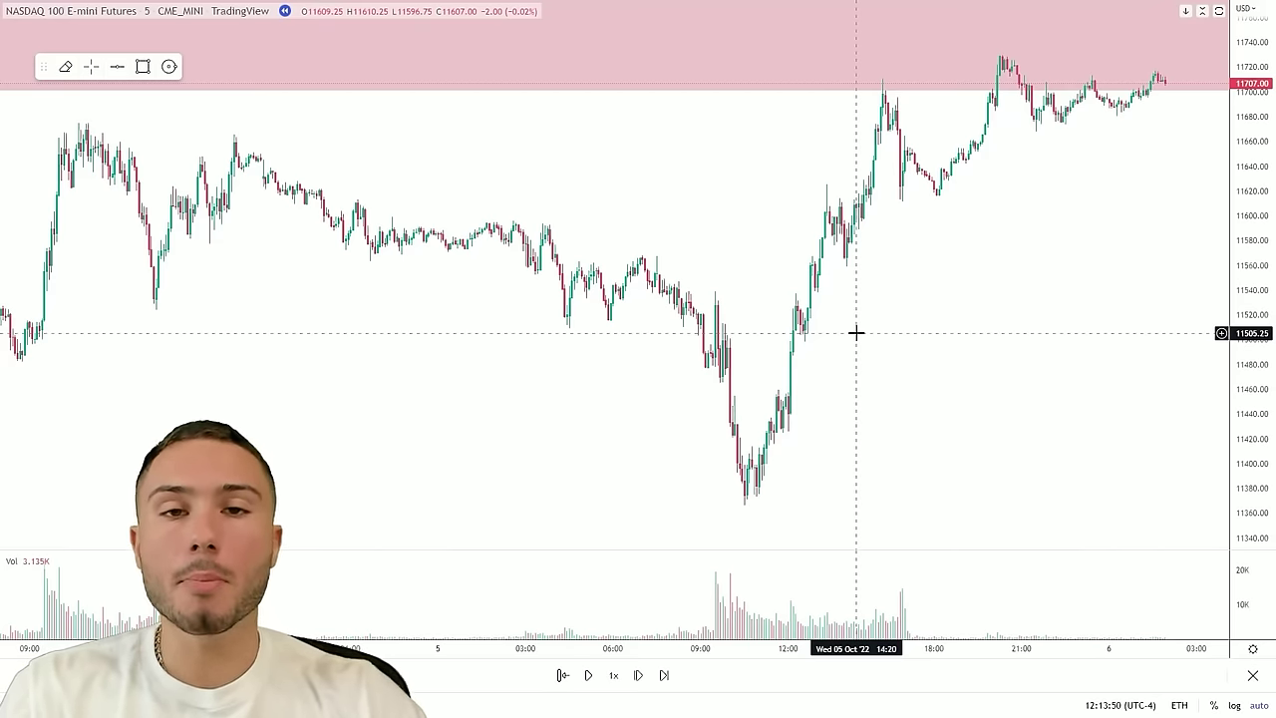
scroll(1017, 110, up, 2)
scroll(1017, 112, up, 3)
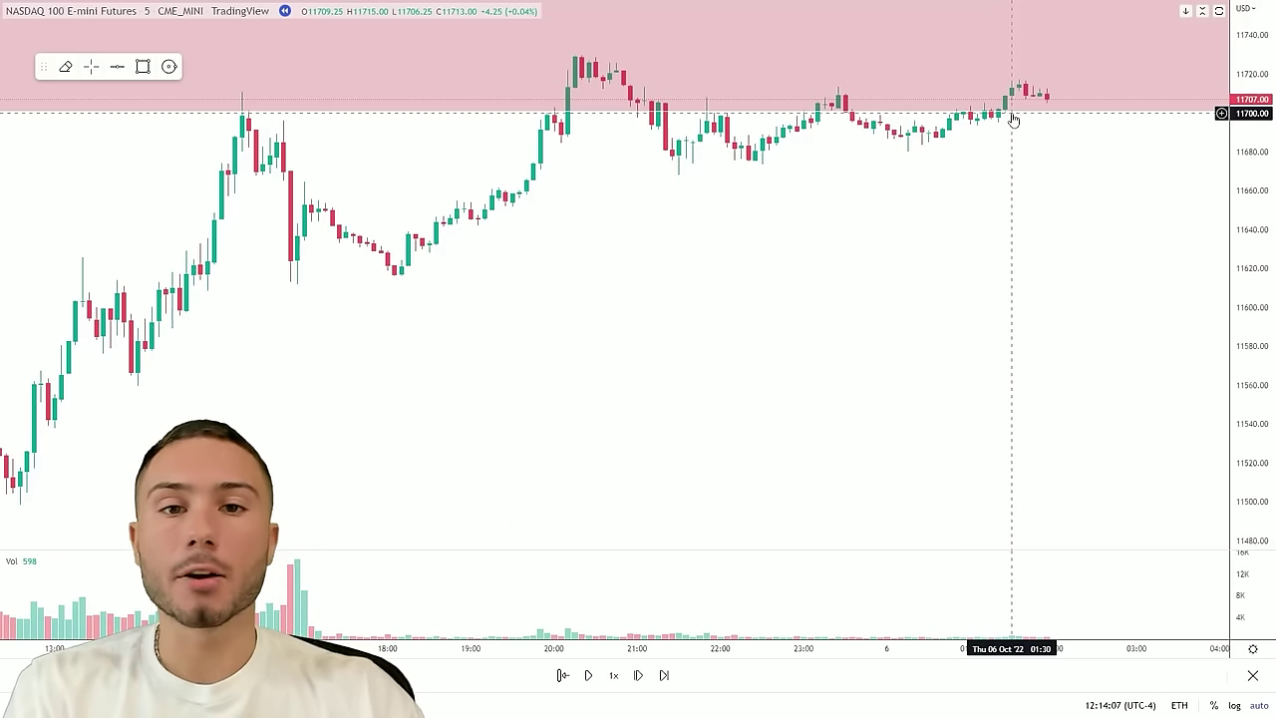
scroll(1012, 118, down, 2)
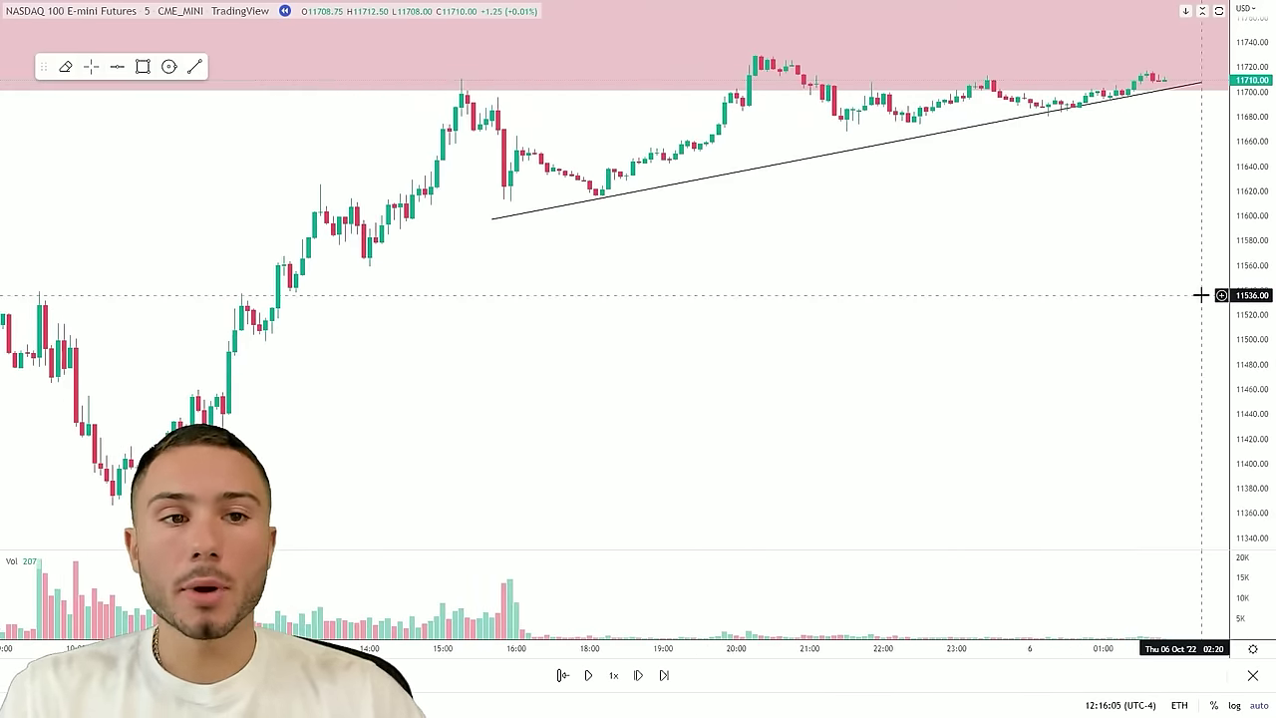
Advance the 5-minute replay bar by bar to about 02:15 on 6 October, past the break of the rising trend line
drag(1030, 236, 931, 276)
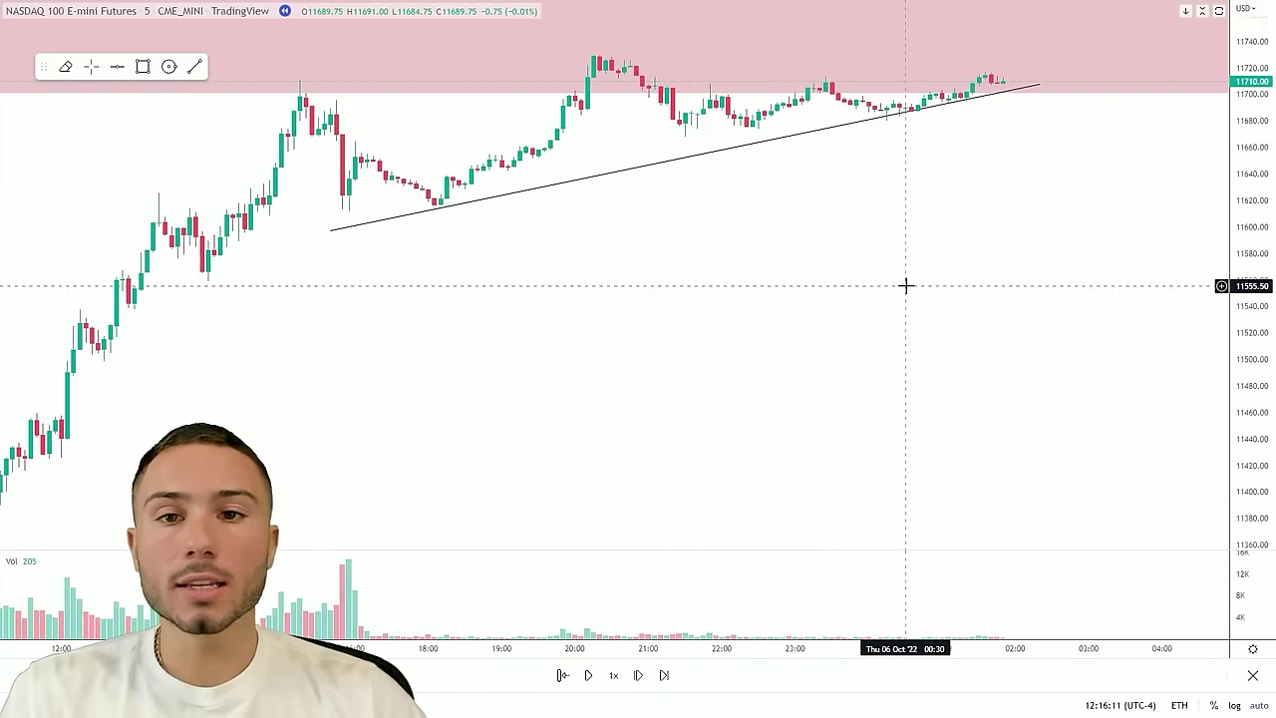
key(shift+Right)
key(shift+Right)
key(shift+Right)
key(shift+Right)
key(shift+Right)
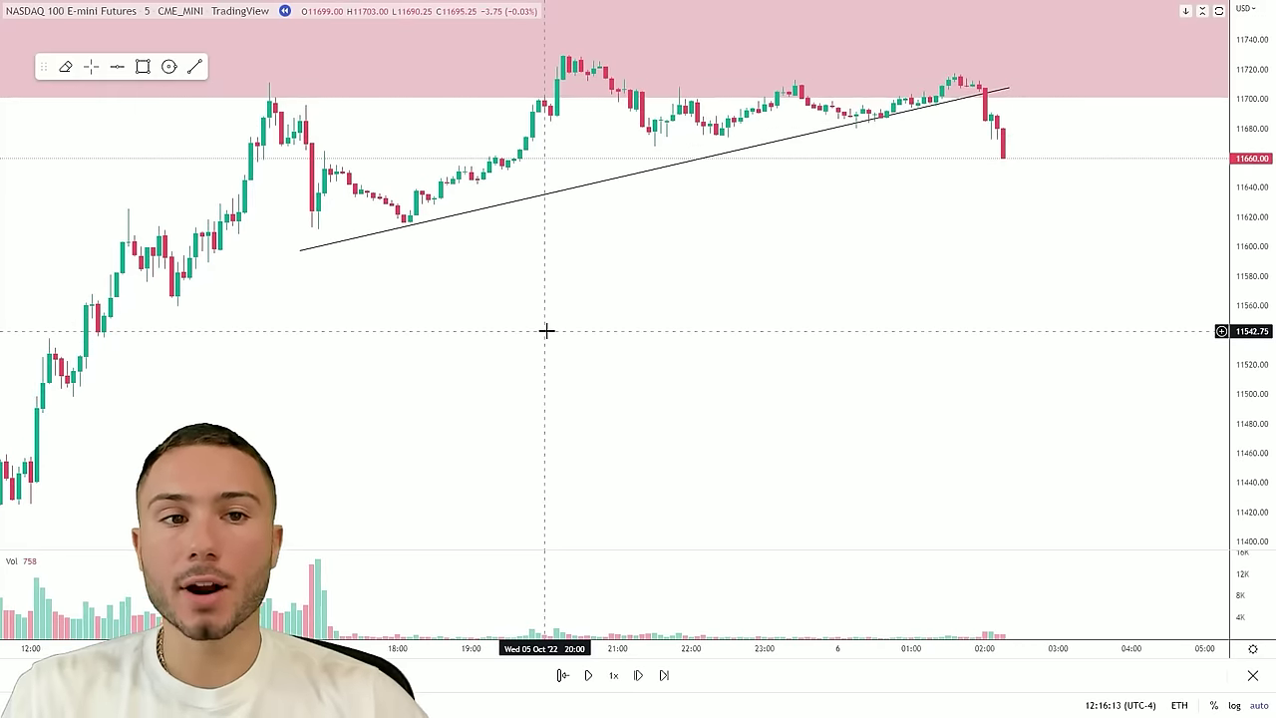
key(shift+Right)
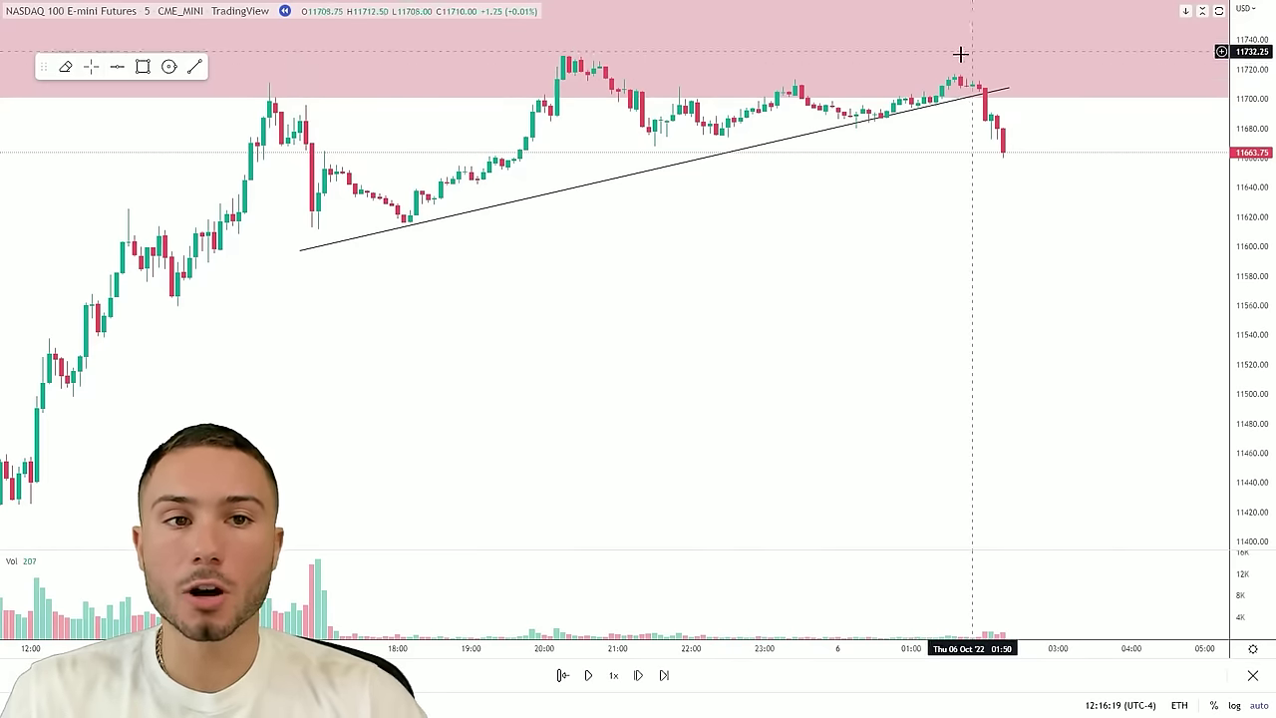
Draw a target zone from 5 October 12:50 to 6 October 05:05, between 11560.25 and 11543.50, with a horizontal line along its lower edge
drag(1253, 245, 1253, 291)
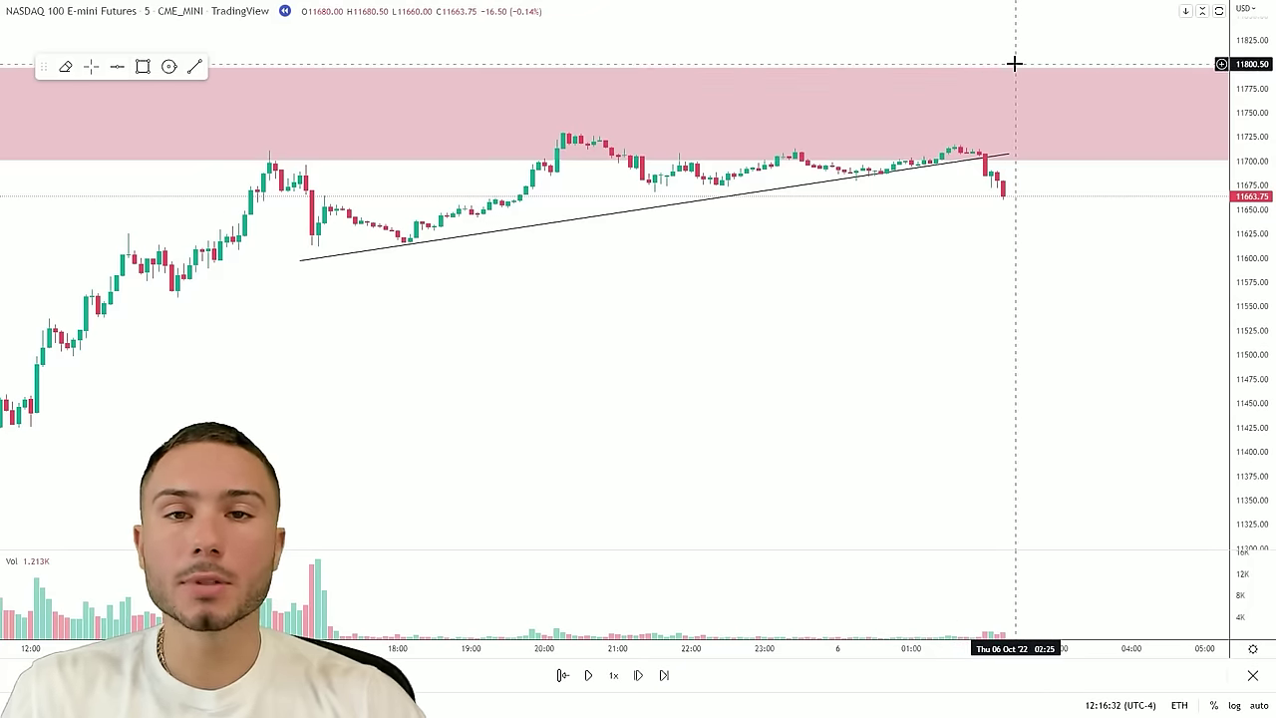
drag(1264, 174, 1260, 130)
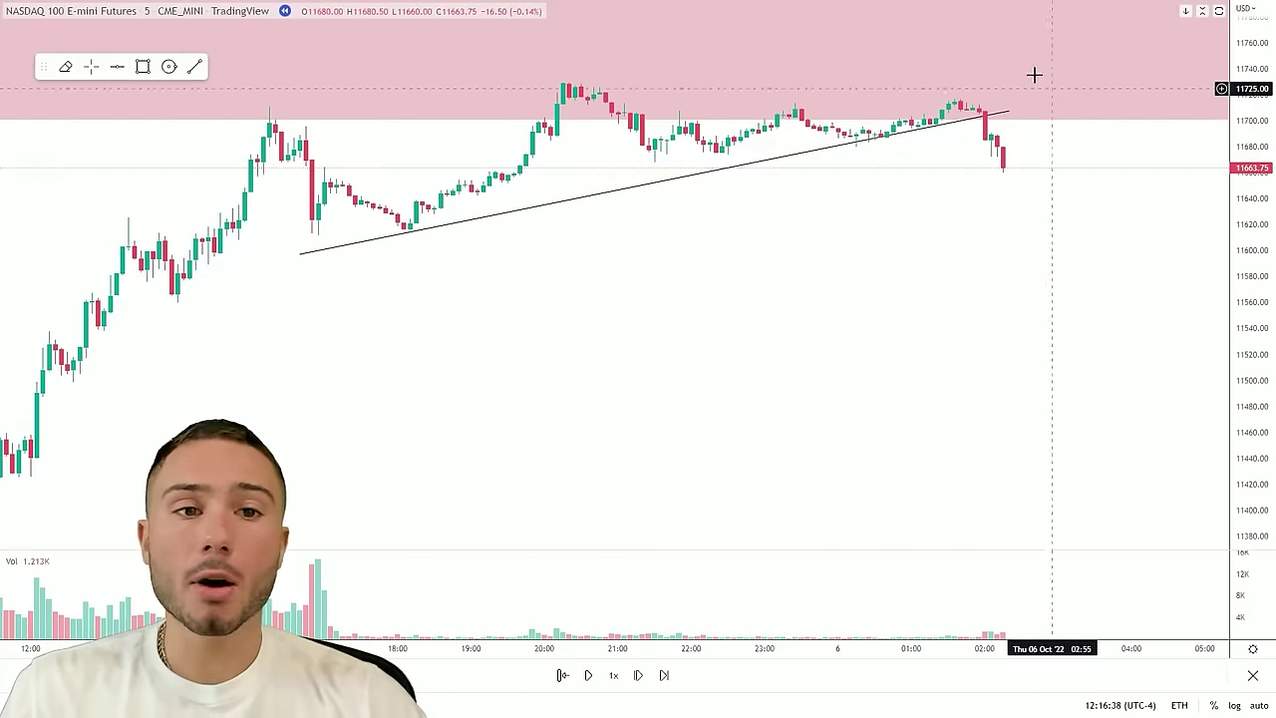
scroll(369, 489, down, 3)
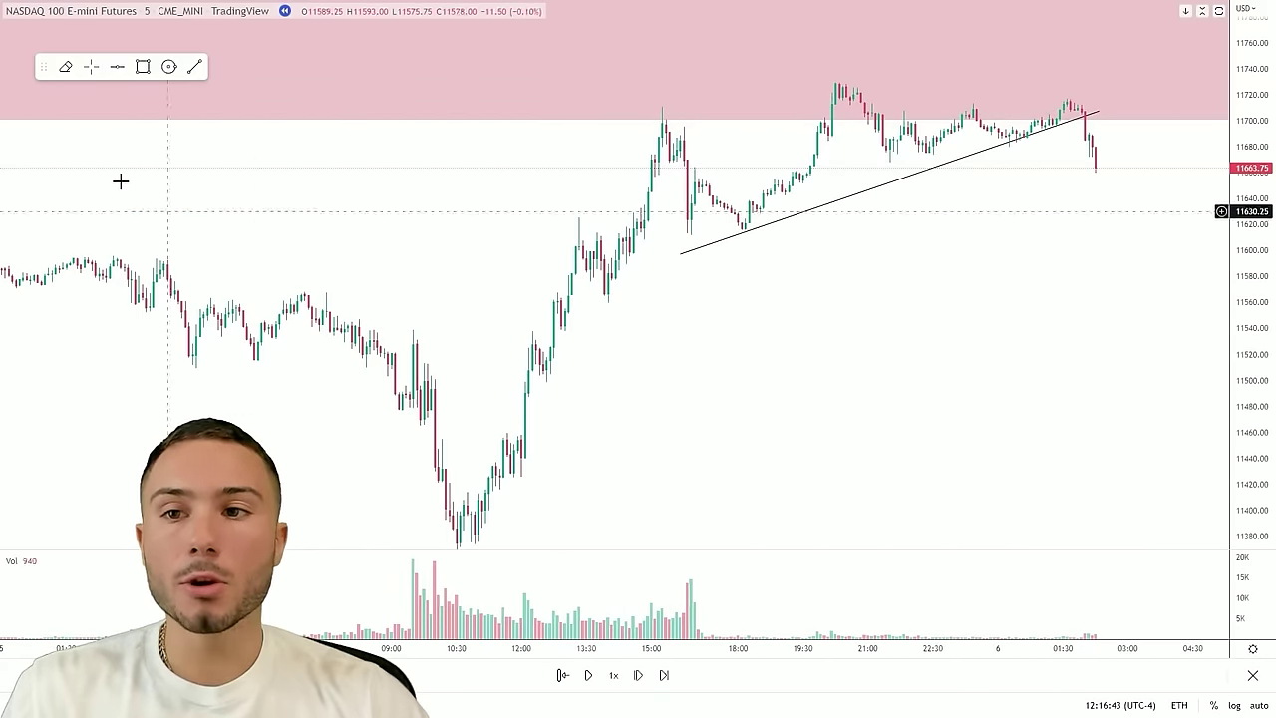
click(557, 303)
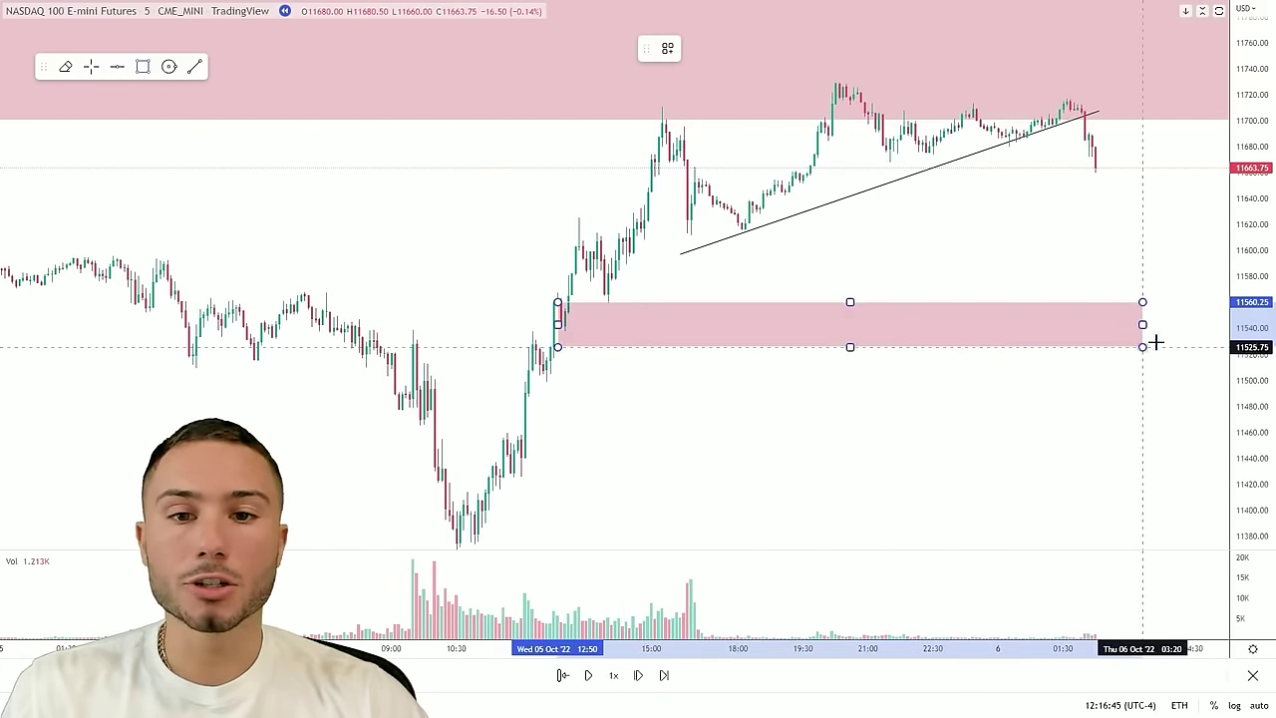
click(1218, 324)
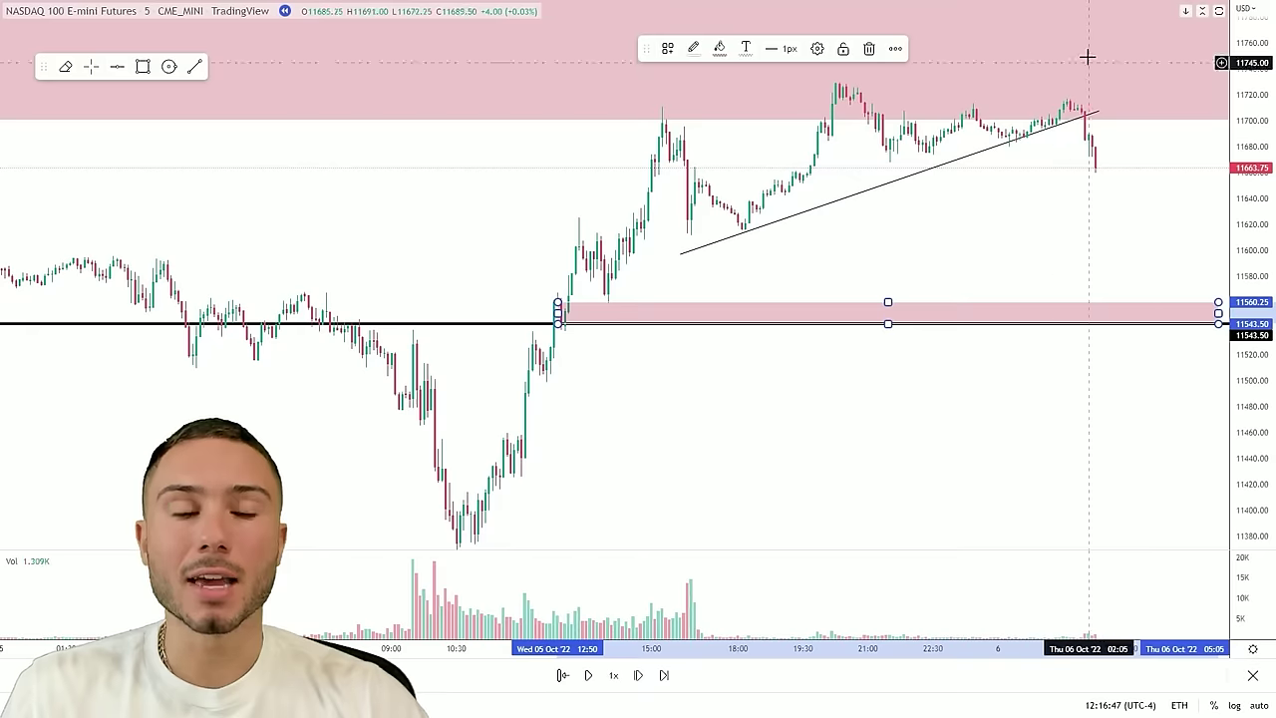
Deselect the target zone and advance the 5-minute replay to about 06:45 on 6 October, until price has traded through the 11543.50 line
scroll(1068, 362, up, 4)
scroll(972, 362, up, 2)
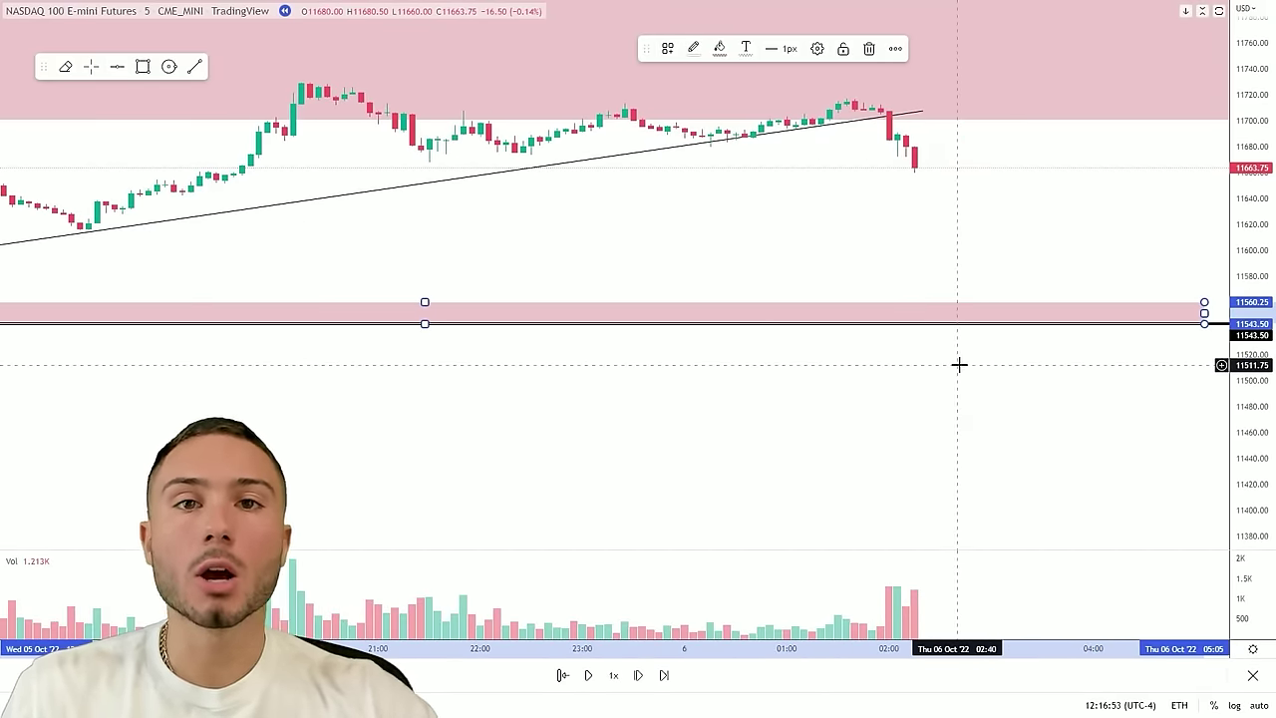
click(903, 448)
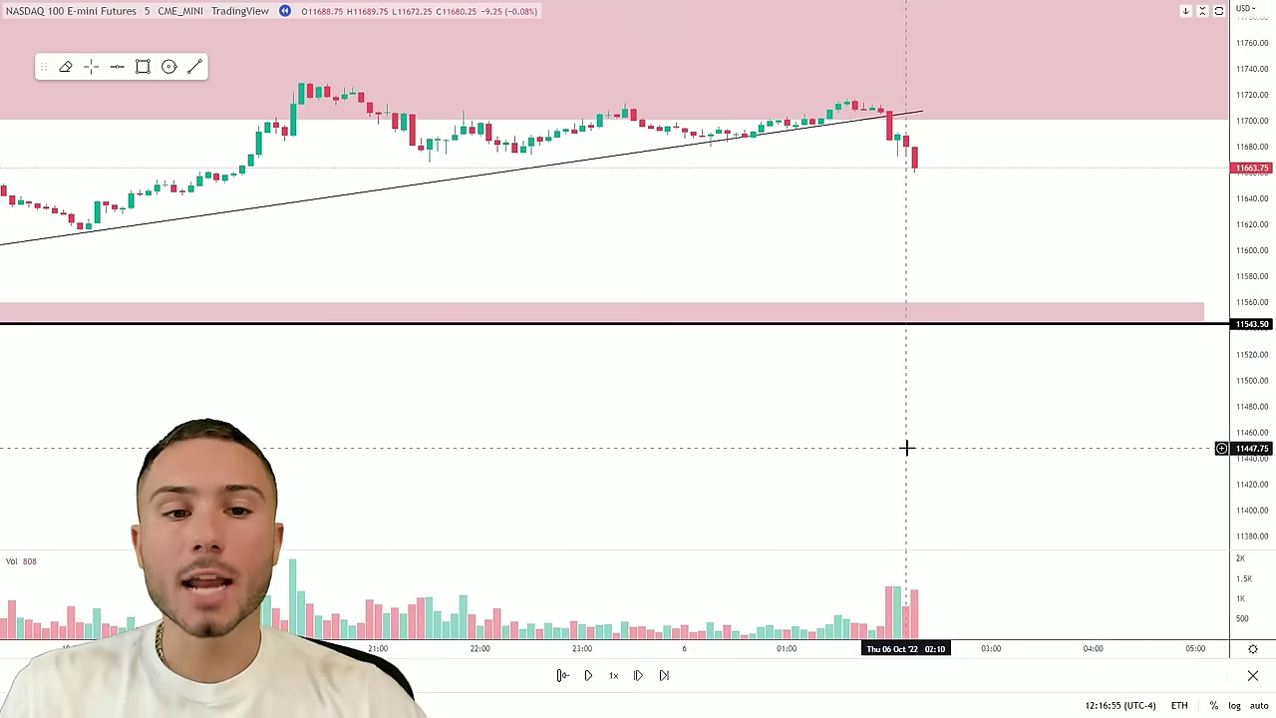
key(shift+Right)
key(shift+Right)
key(shift+Right)
key(shift+Right)
key(shift+Right)
key(shift+Right)
key(shift+Right)
key(shift+Right)
key(shift+Right)
key(shift+Right)
key(shift+Right)
key(shift+Right)
key(shift+Right)
key(shift+Right)
key(shift+Right)
key(shift+Right)
key(shift+Right)
key(shift+Right)
key(shift+Right)
key(shift+Right)
key(shift+Right)
key(shift+Right)
key(shift+Right)
key(shift+Right)
key(shift+Right)
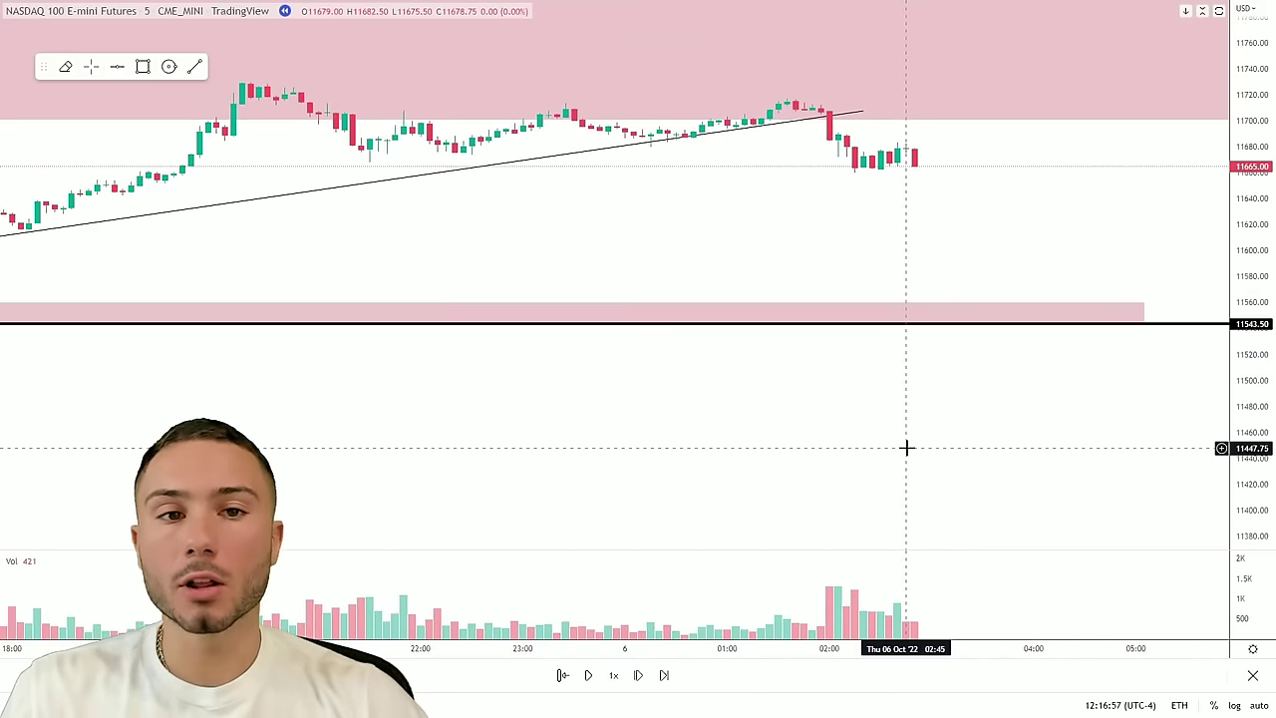
key(shift+Right)
key(shift+Right)
key(shift+Right)
key(shift+Right)
key(shift+Right)
key(shift+Right)
key(shift+Right)
key(shift+Right)
key(shift+Right)
key(shift+Right)
key(shift+Right)
key(shift+Right)
key(shift+Right)
key(shift+Right)
key(shift+Right)
key(shift+Right)
key(shift+Right)
key(shift+Right)
key(shift+Right)
key(shift+Right)
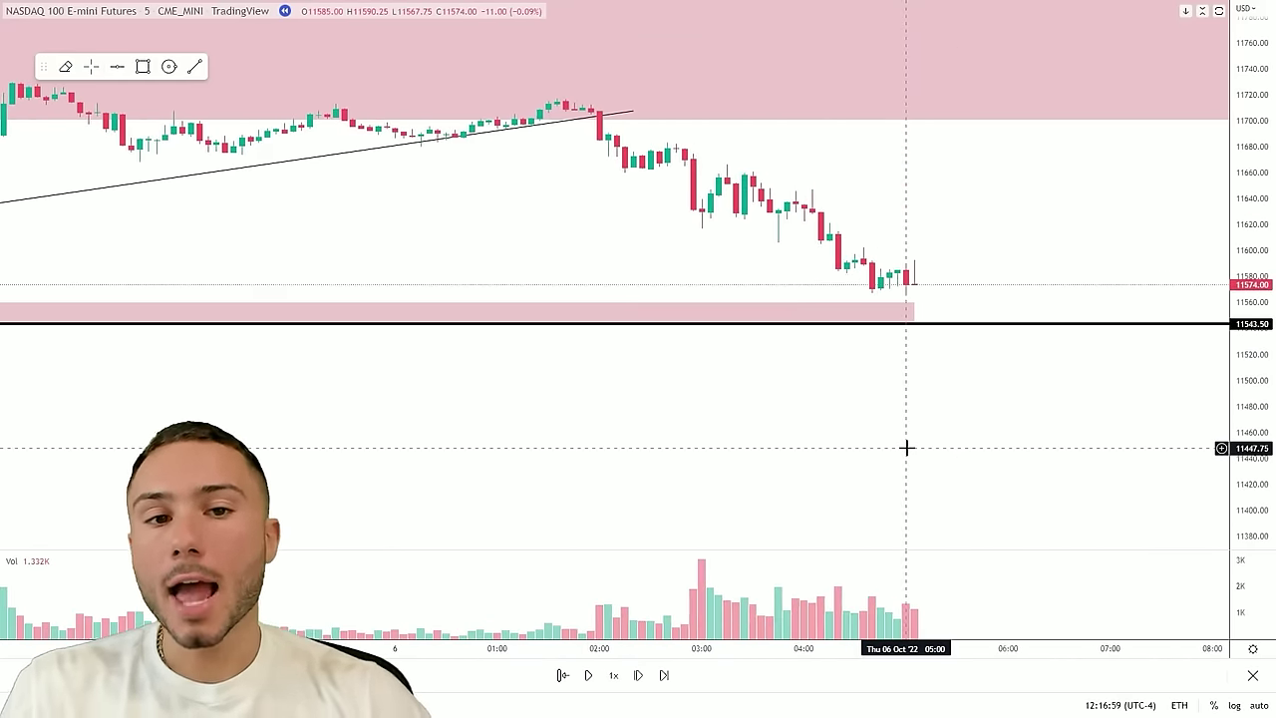
scroll(906, 448, down, 5)
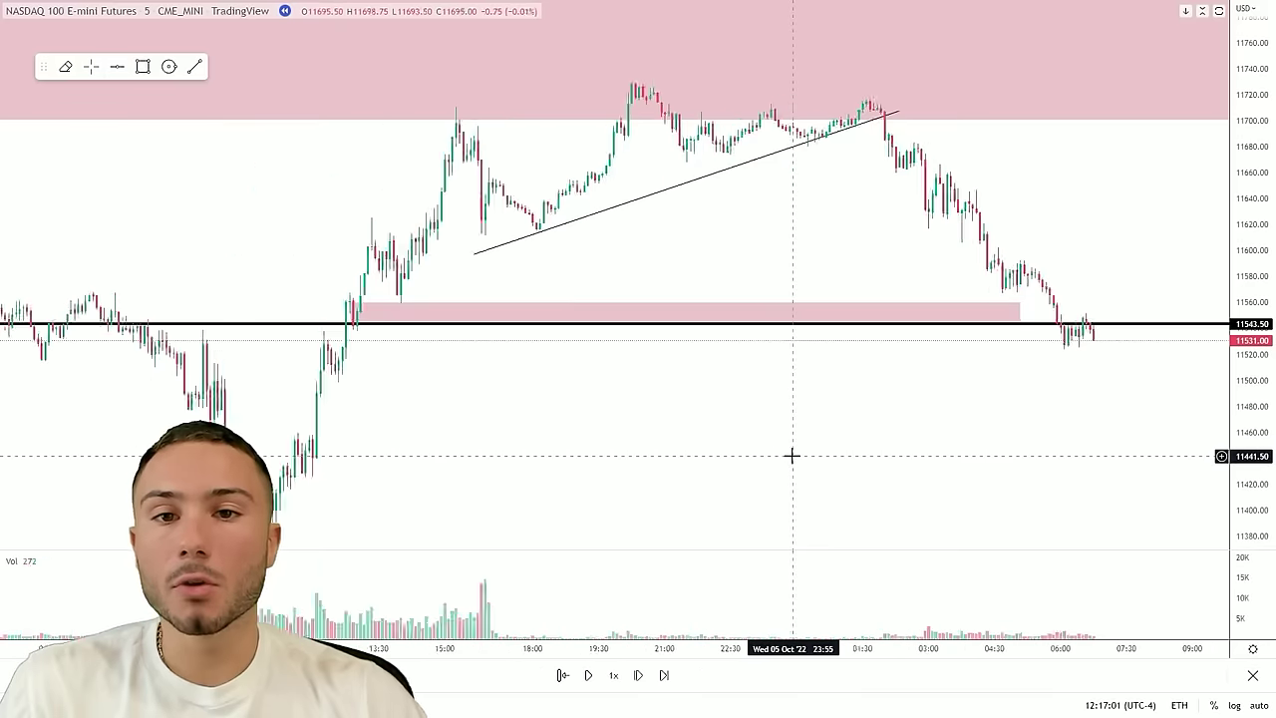
key(shift+Right)
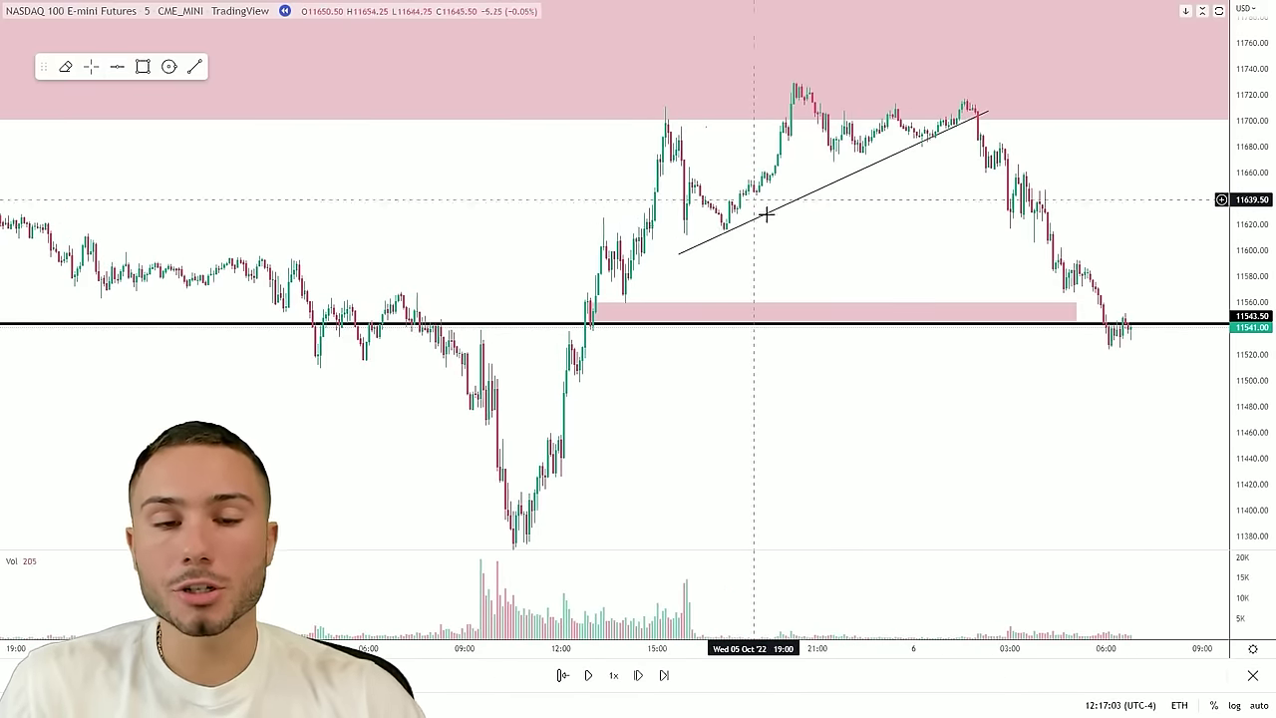
Advance the NASDAQ 100 5-minute replay bar by bar to about 10:15 on 6 October, through the drop from the supply zone
scroll(770, 131, down, 3)
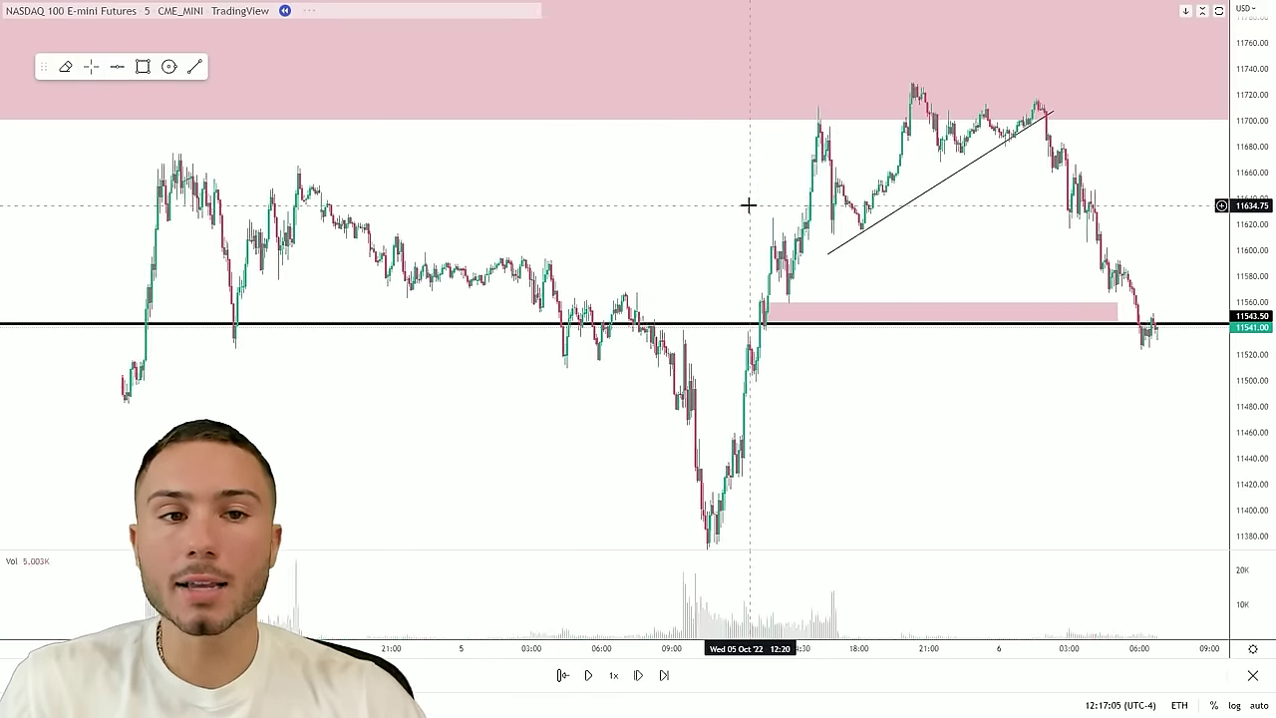
scroll(1163, 375, up, 2)
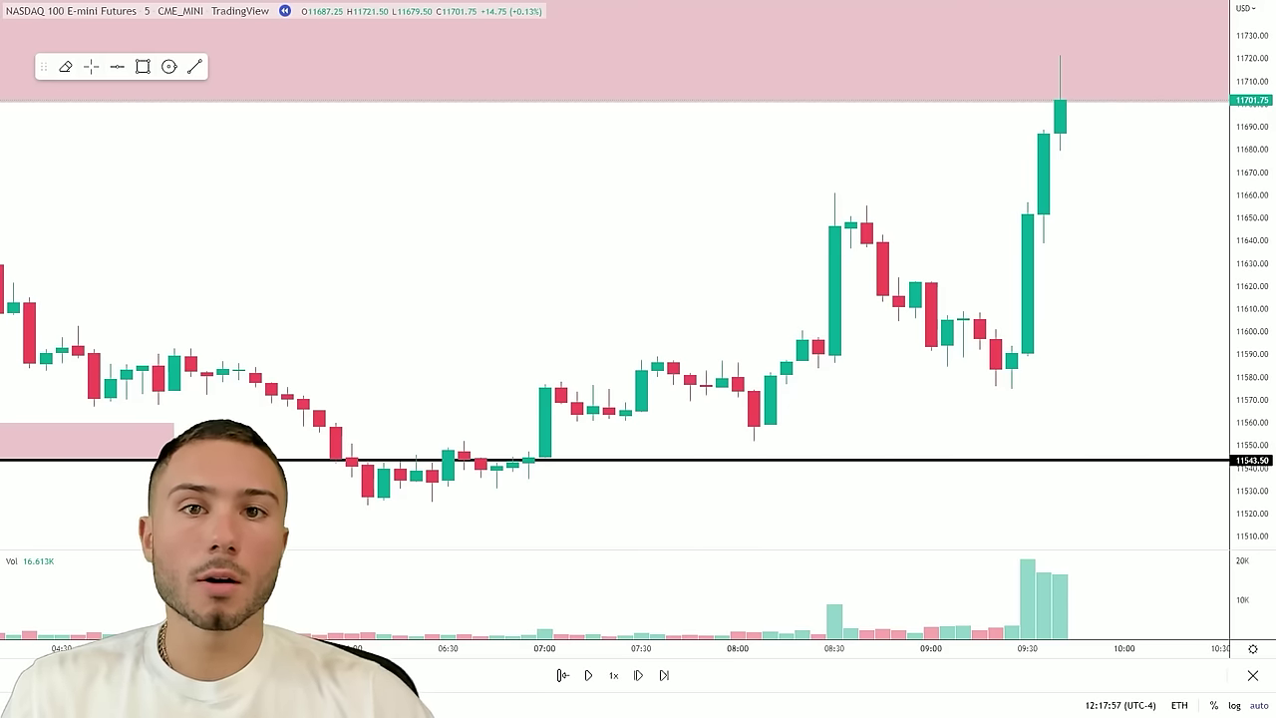
key(shift+Right)
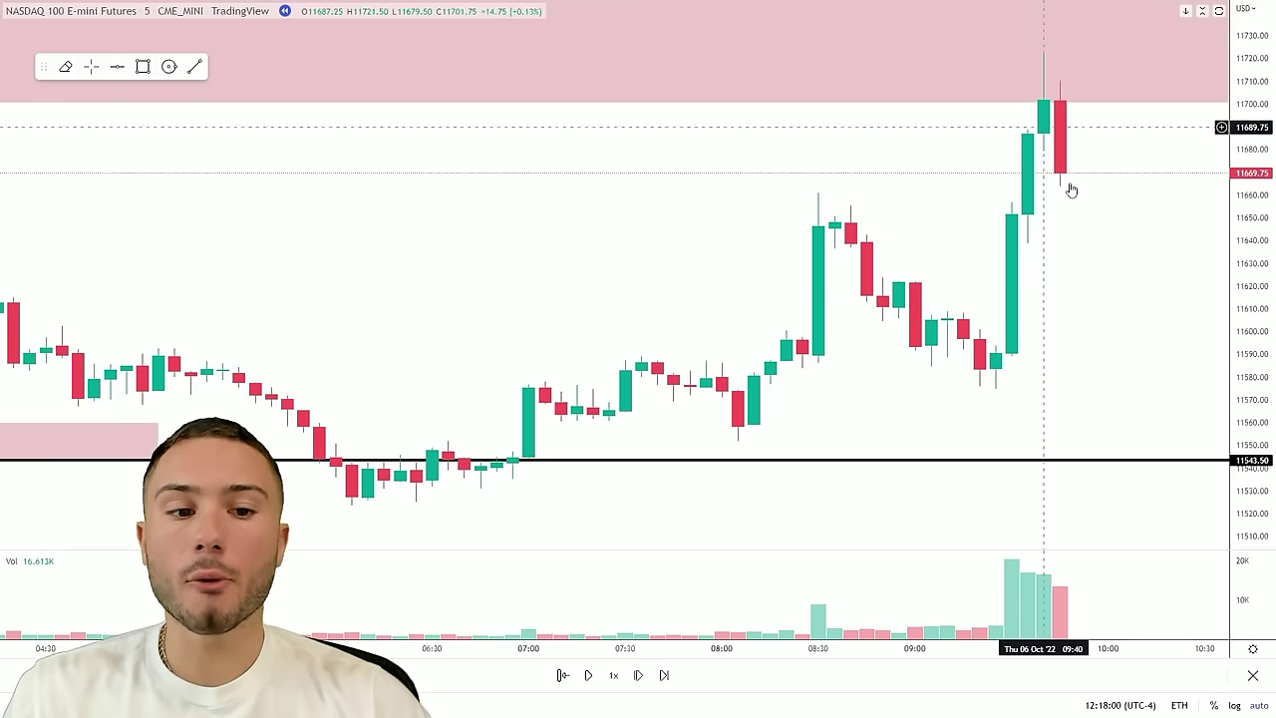
key(shift+Right)
key(shift+Right)
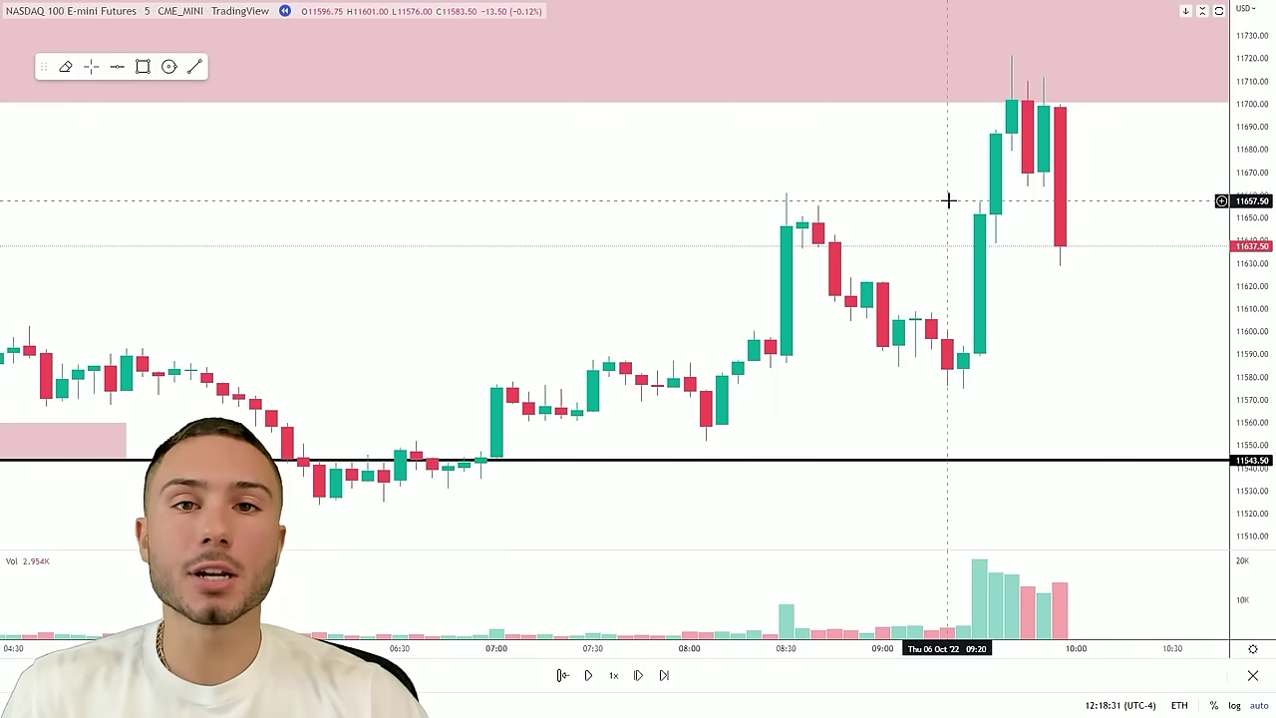
key(shift+Right)
key(shift+Right)
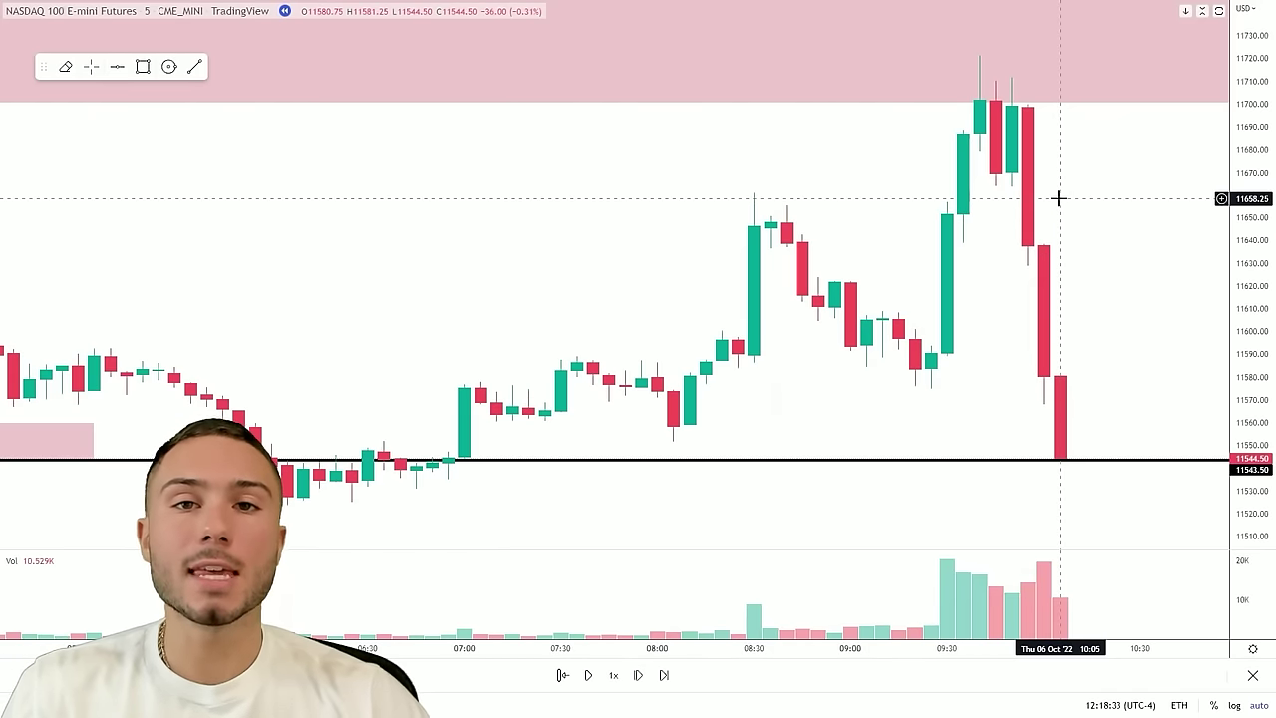
key(shift+Right)
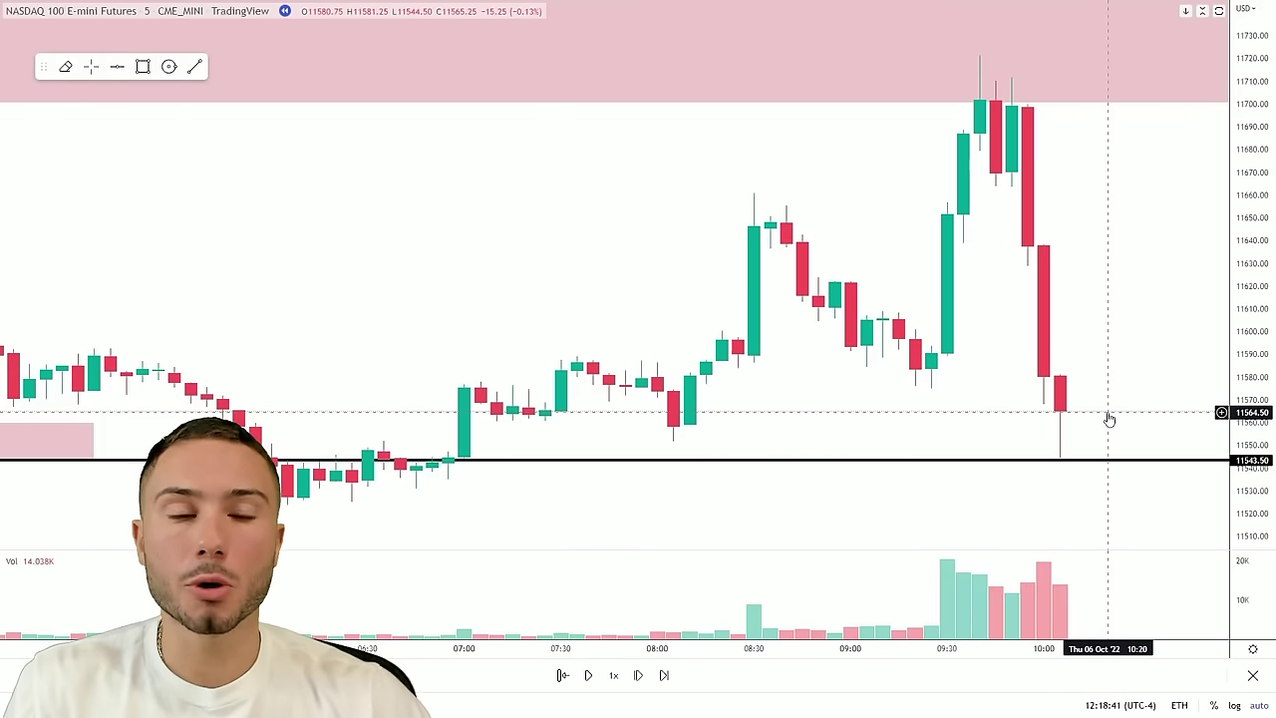
key(shift+Right)
key(shift+Right)
key(shift+Right)
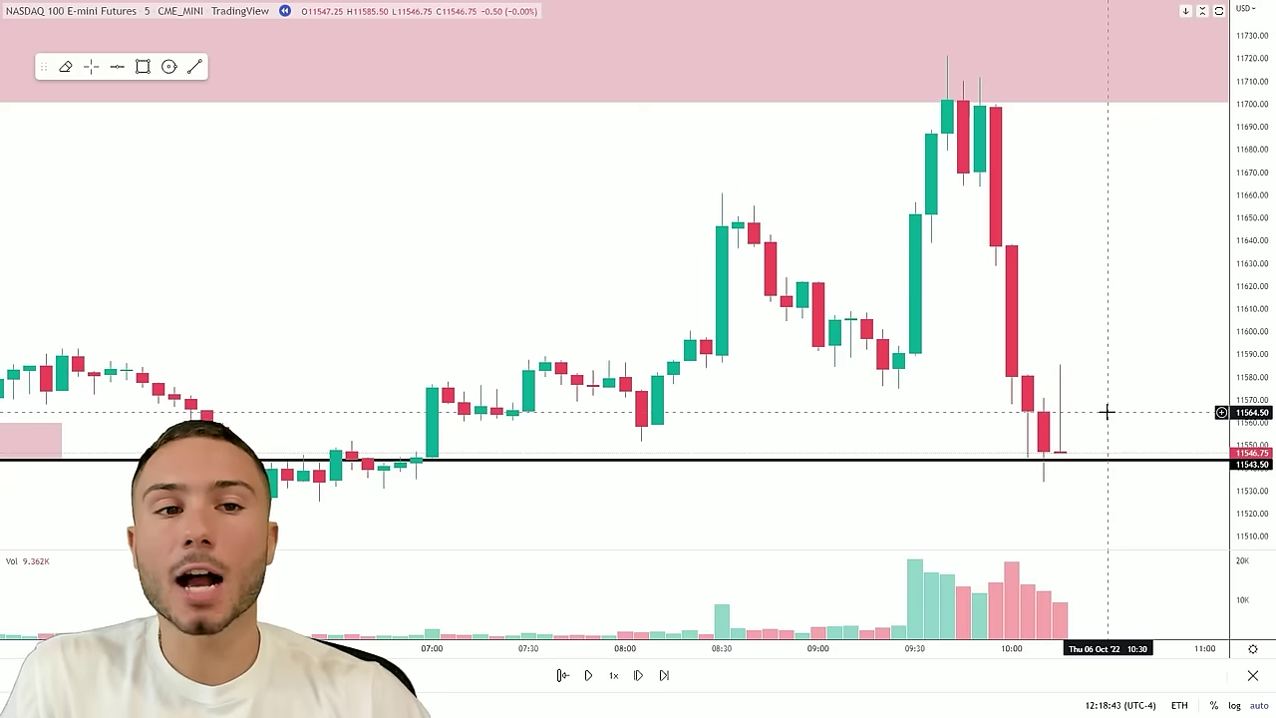
Draw a supply zone from 09:50 to 11:10 between 11722.50 and 11670.25 with a line along its upper edge; advance the replay to about 11:40
drag(962, 171, 1221, 52)
click(871, 205)
key(shift+Right)
key(shift+Right)
key(shift+Right)
key(shift+Right)
key(shift+Right)
key(shift+Right)
key(shift+Right)
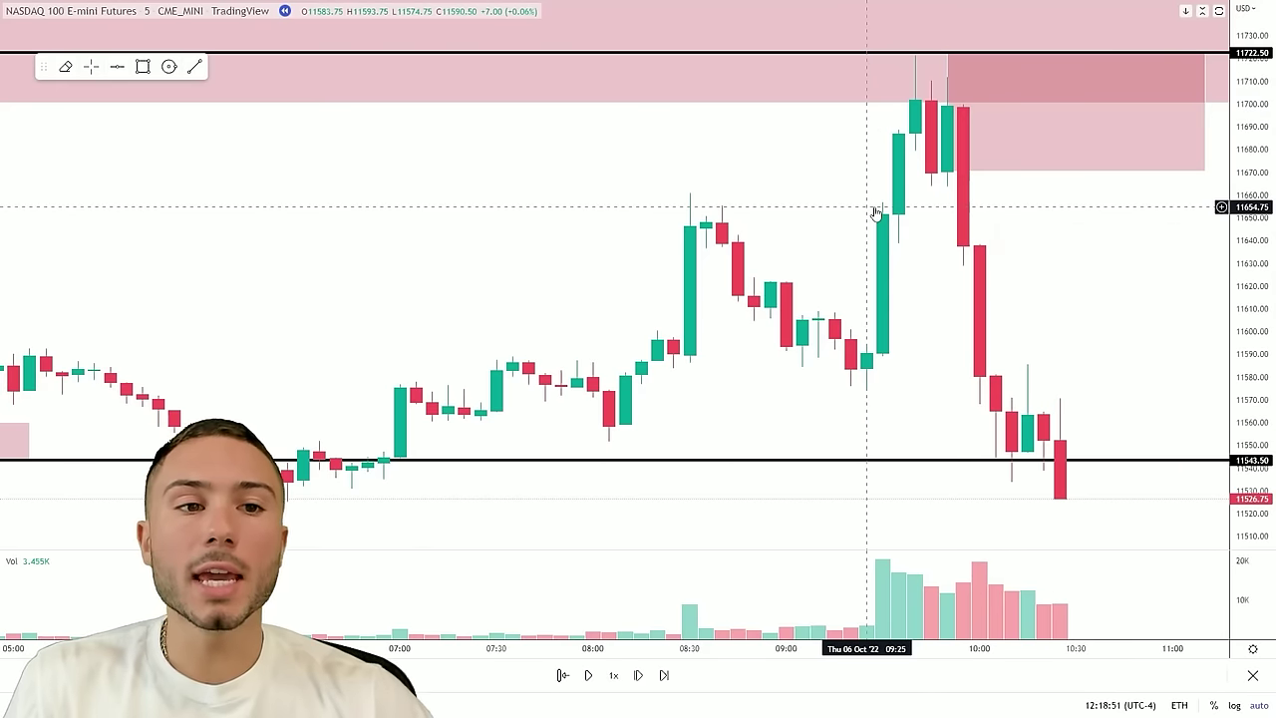
key(shift+Right)
key(shift+Right)
key(shift+Right)
key(shift+Right)
key(shift+Right)
key(shift+Right)
key(shift+Right)
key(shift+Right)
key(shift+Right)
key(shift+Right)
key(shift+Right)
key(shift+Right)
key(shift+Right)
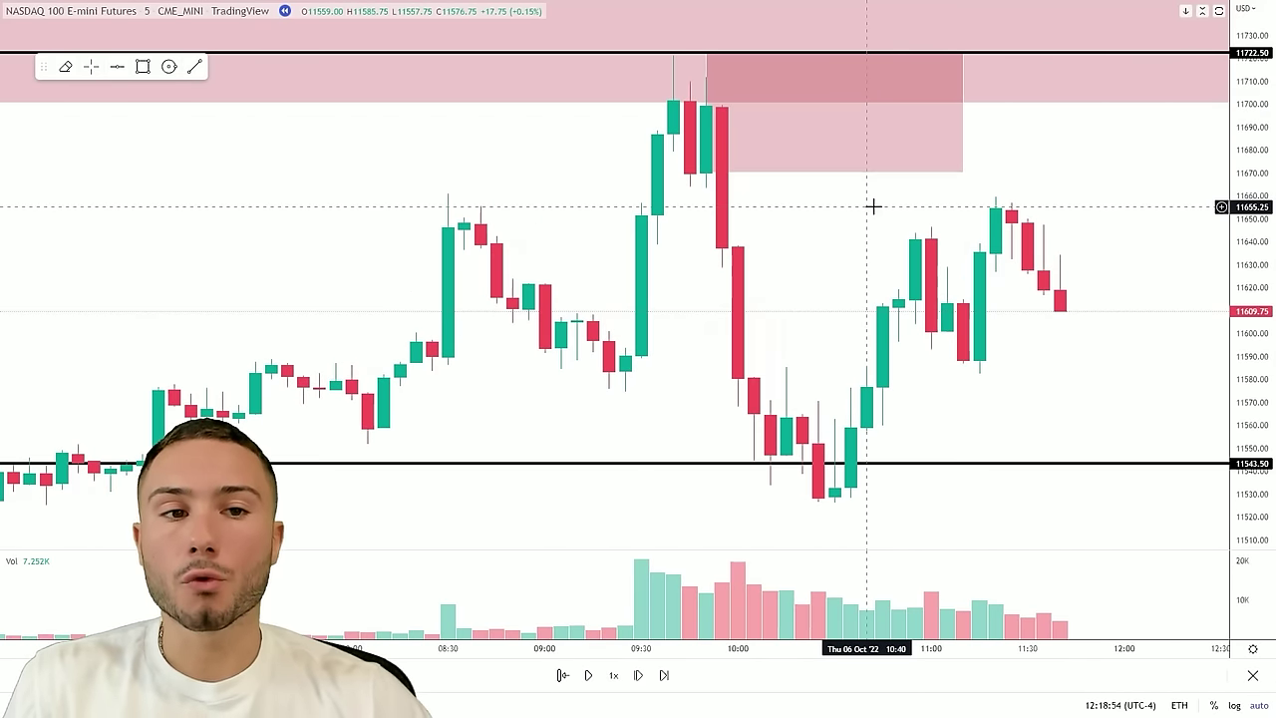
Extend the 11722.50–11670.25 supply zone to 12:45 and advance the replay to about 15:35 on 6 October
click(882, 113)
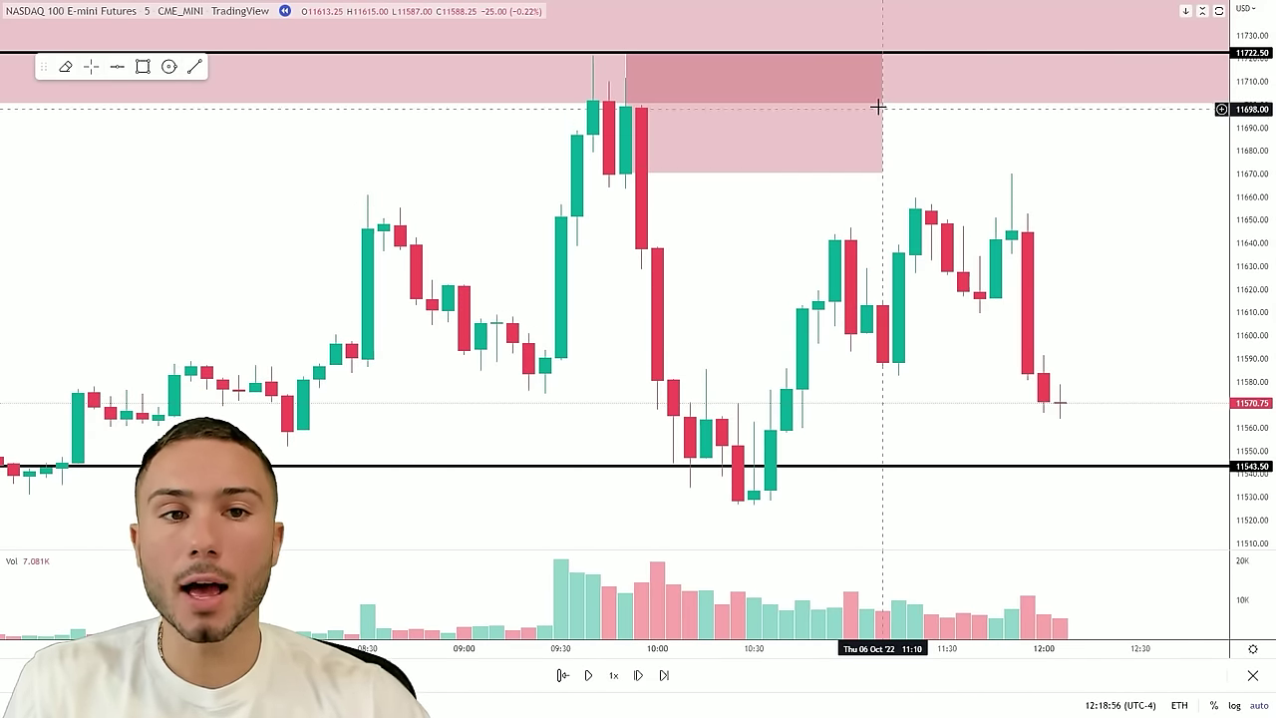
drag(882, 113, 1172, 113)
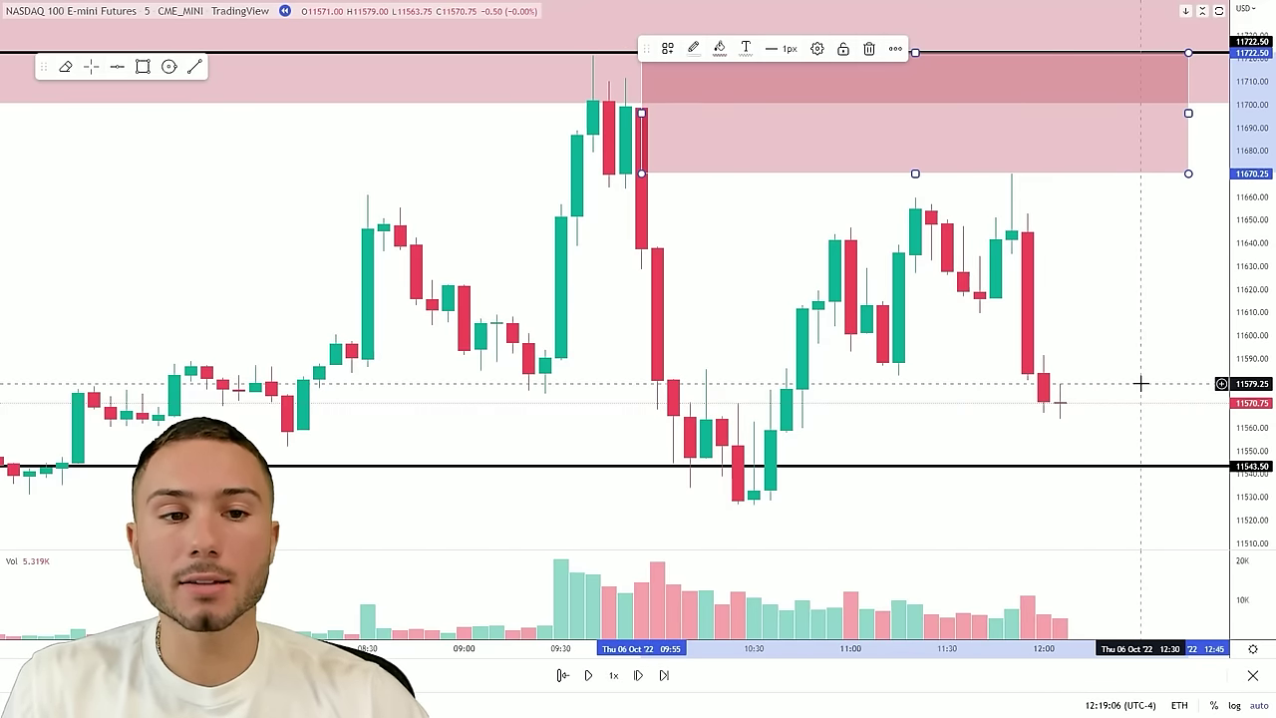
key(shift+Right)
key(shift+Right)
key(shift+Right)
key(shift+Right)
key(shift+Right)
key(shift+Right)
key(shift+Right)
key(shift+Right)
key(shift+Right)
key(shift+Right)
key(shift+Right)
key(shift+Right)
key(shift+Right)
key(shift+Right)
key(shift+Right)
key(shift+Right)
key(shift+Right)
key(shift+Right)
key(shift+Right)
key(shift+Right)
key(shift+Right)
key(shift+Right)
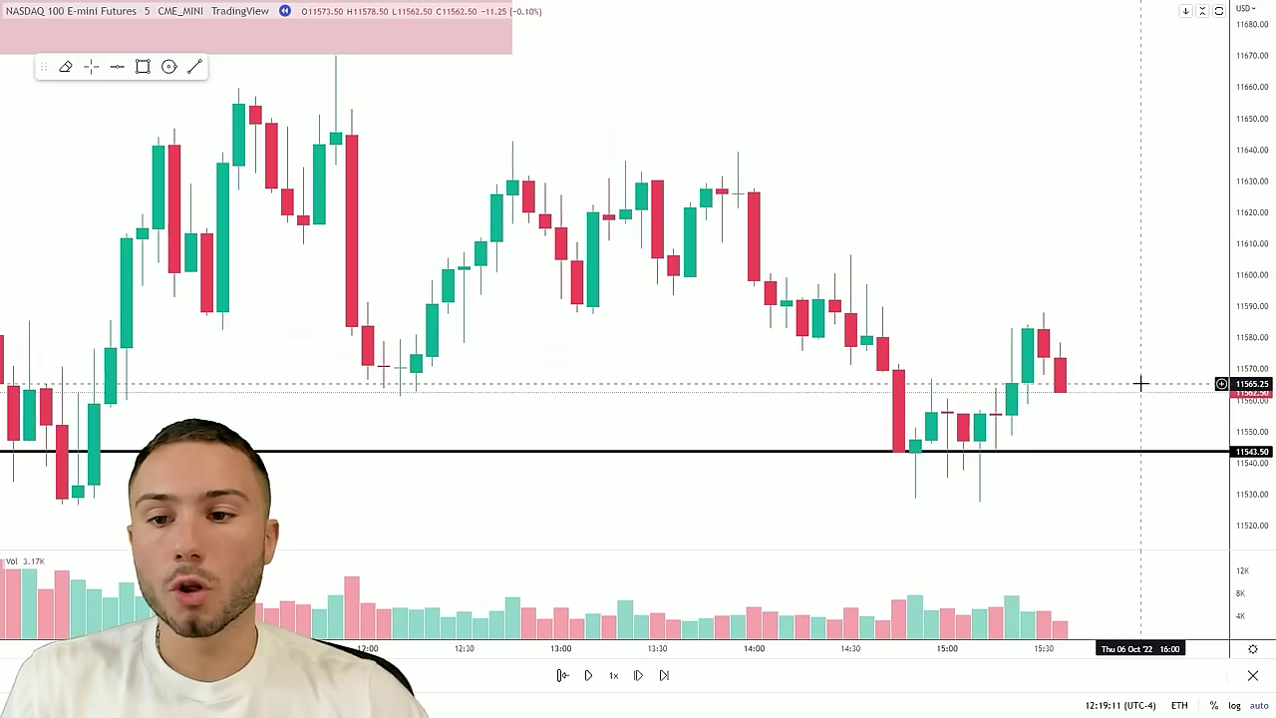
scroll(379, 428, down, 2)
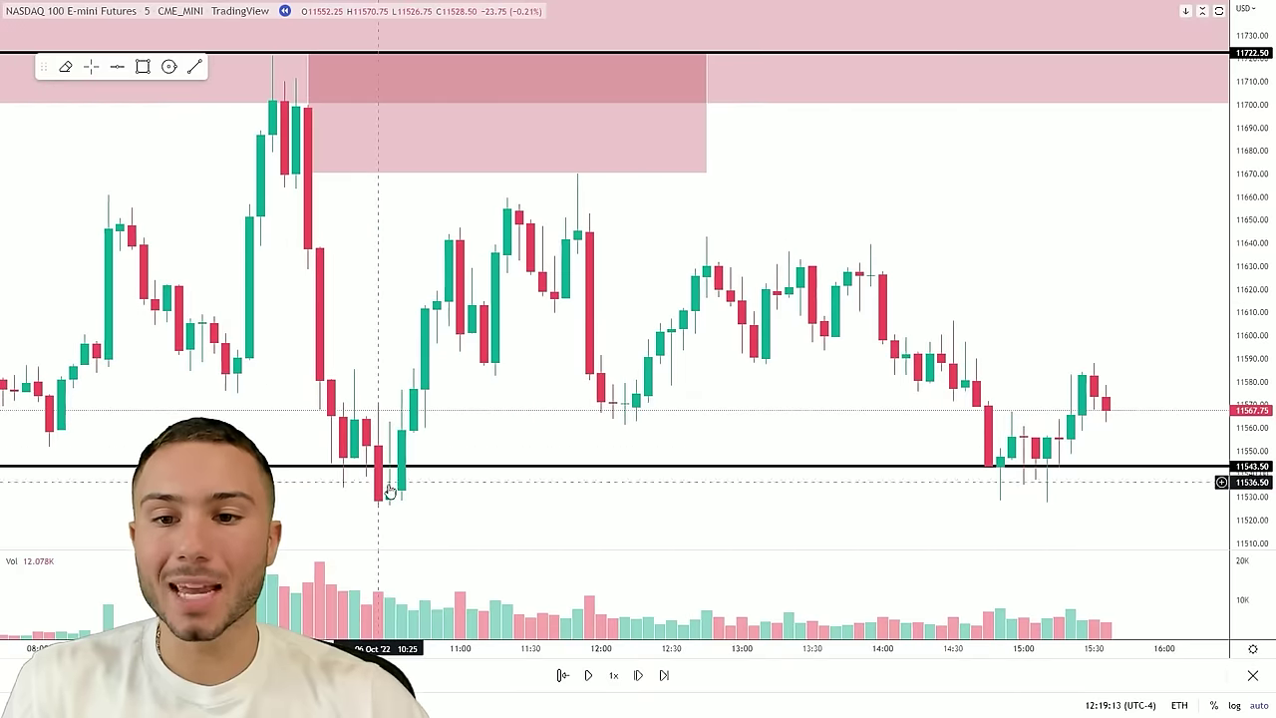
click(611, 118)
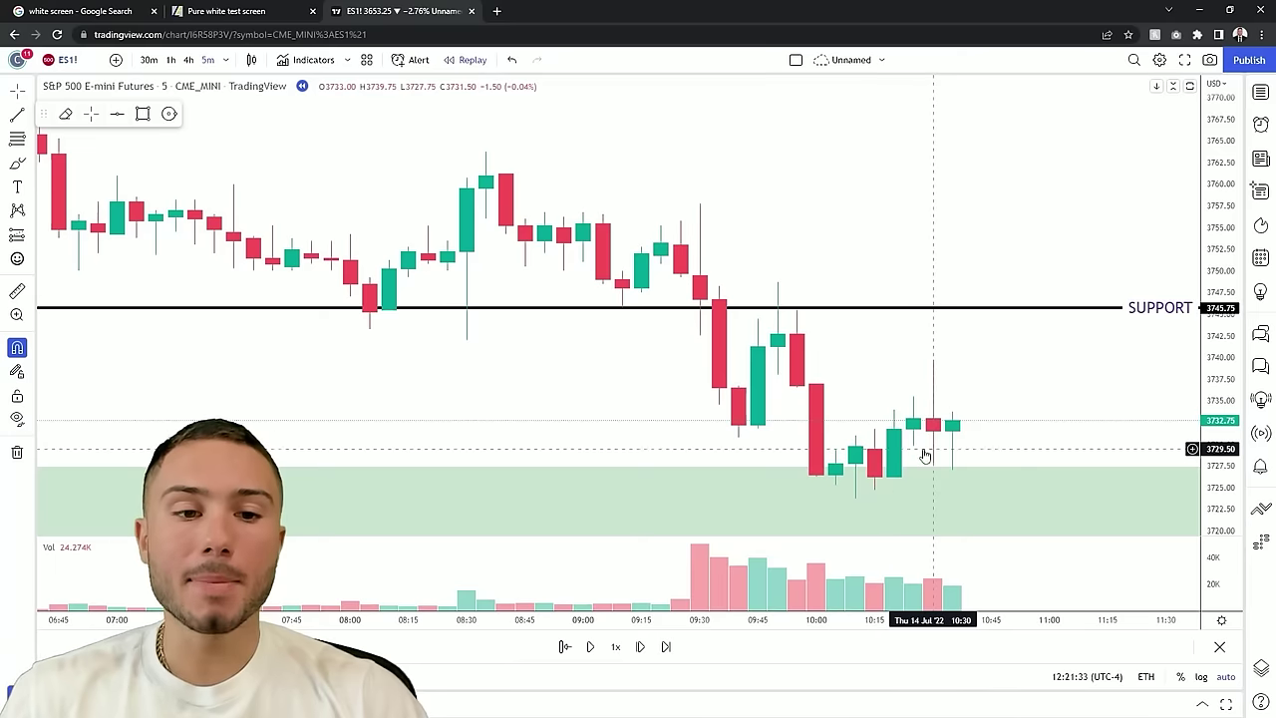
Draw a supply zone from 08:40 on 14 July between about 3760 and 3768 on the S&P 500 chart and advance the replay past it
click(639, 647)
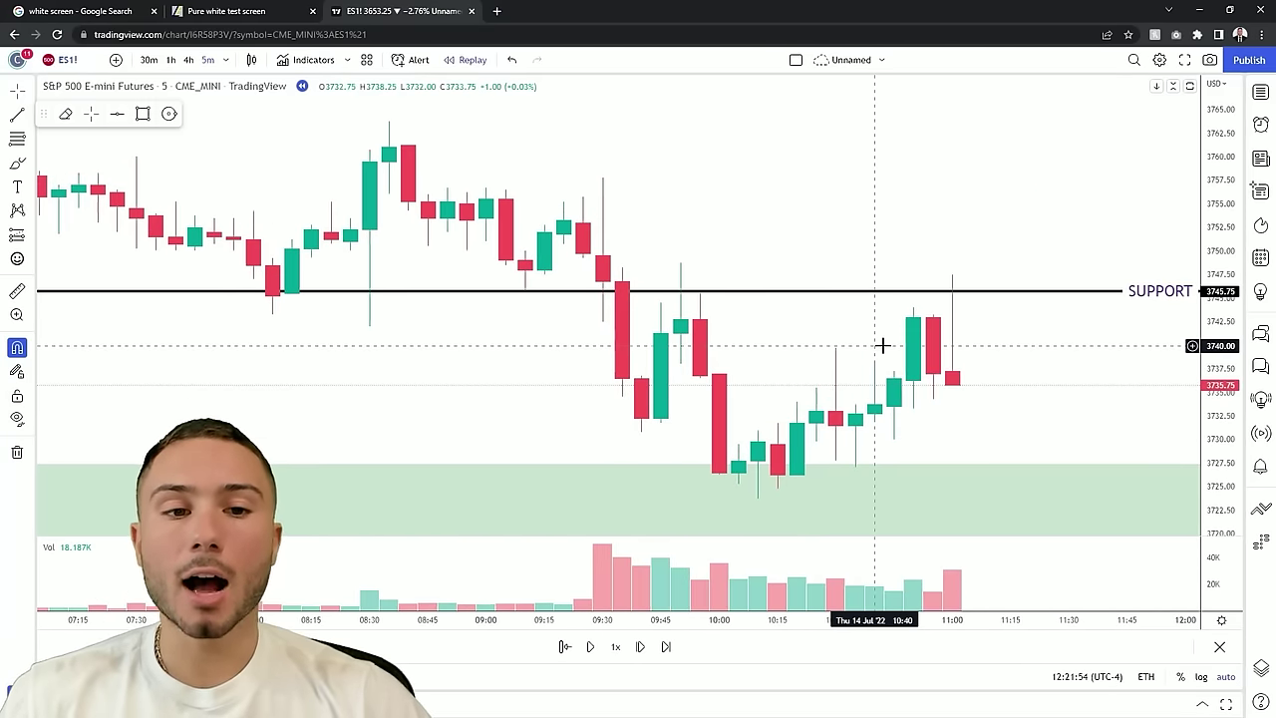
scroll(883, 345, down, 2)
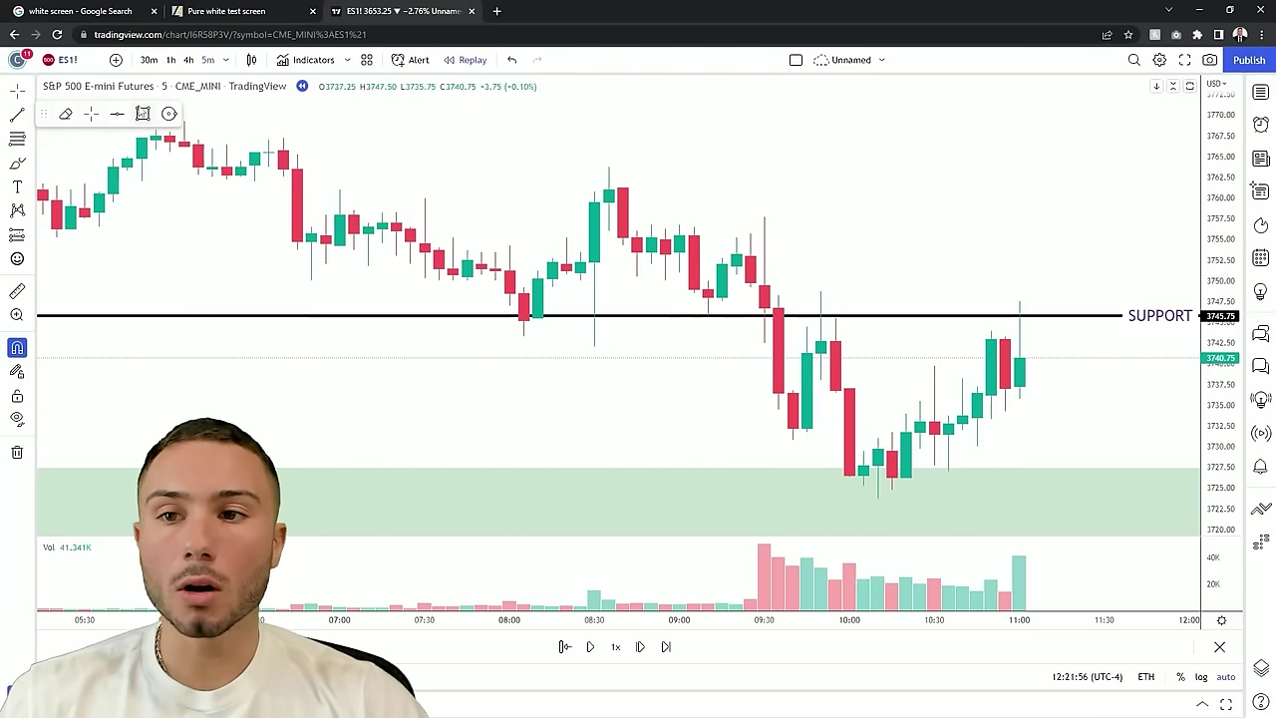
mouse_move(609, 203)
mouse_down()
mouse_move(1110, 189)
mouse_move(1188, 134)
mouse_up()
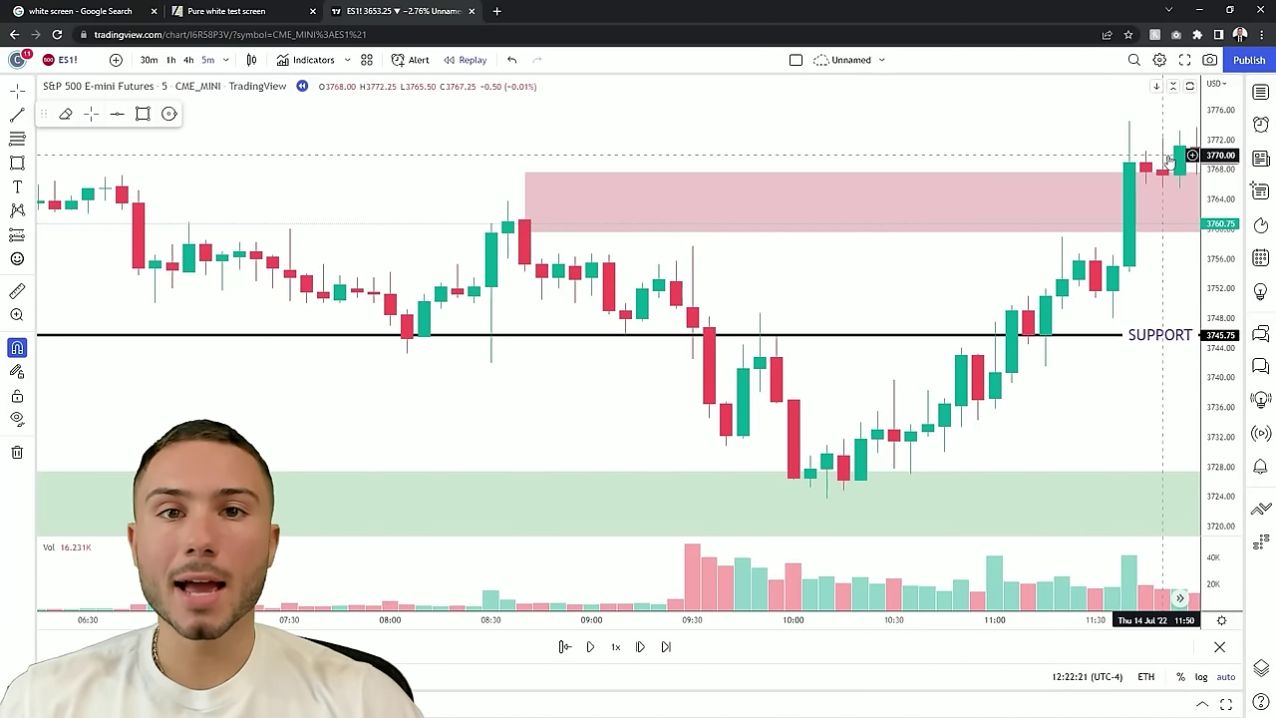
key(shift+Right)
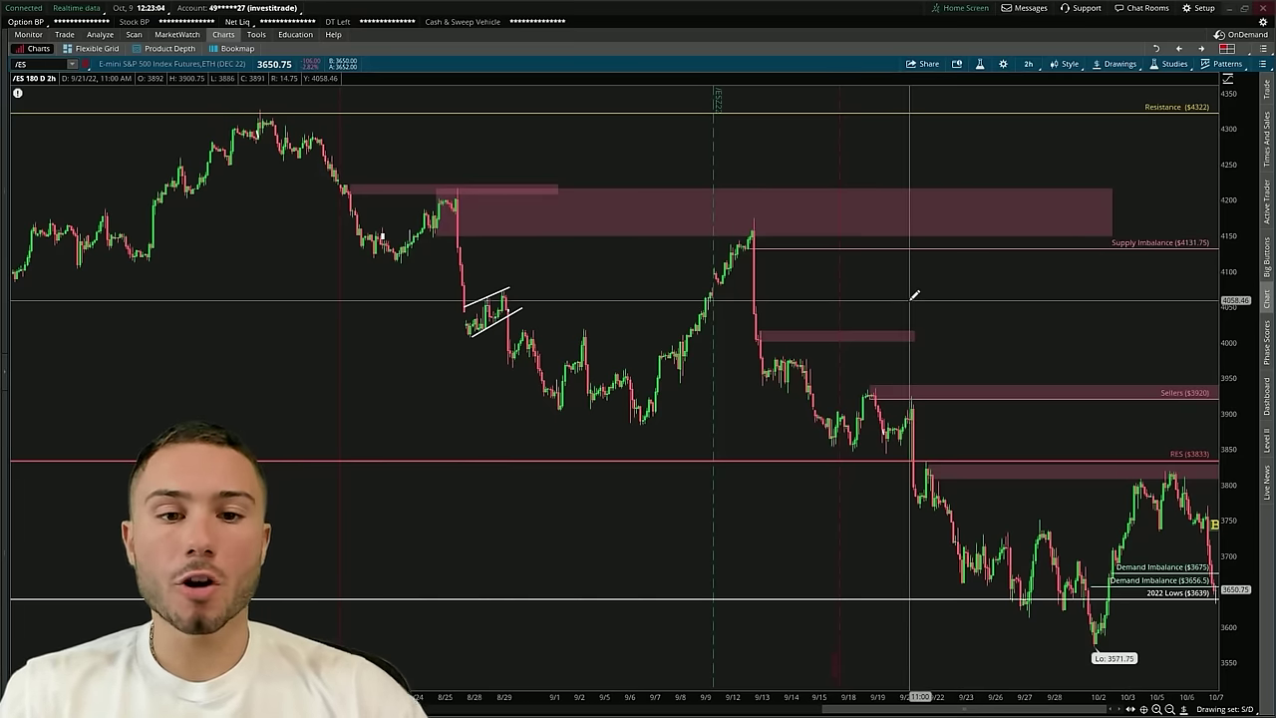
Examine the 2-hour /ES chart in thinkorswim from June to October 2022, between the 4322 resistance and the 2022 lows at 3639
scroll(913, 295, down, 3)
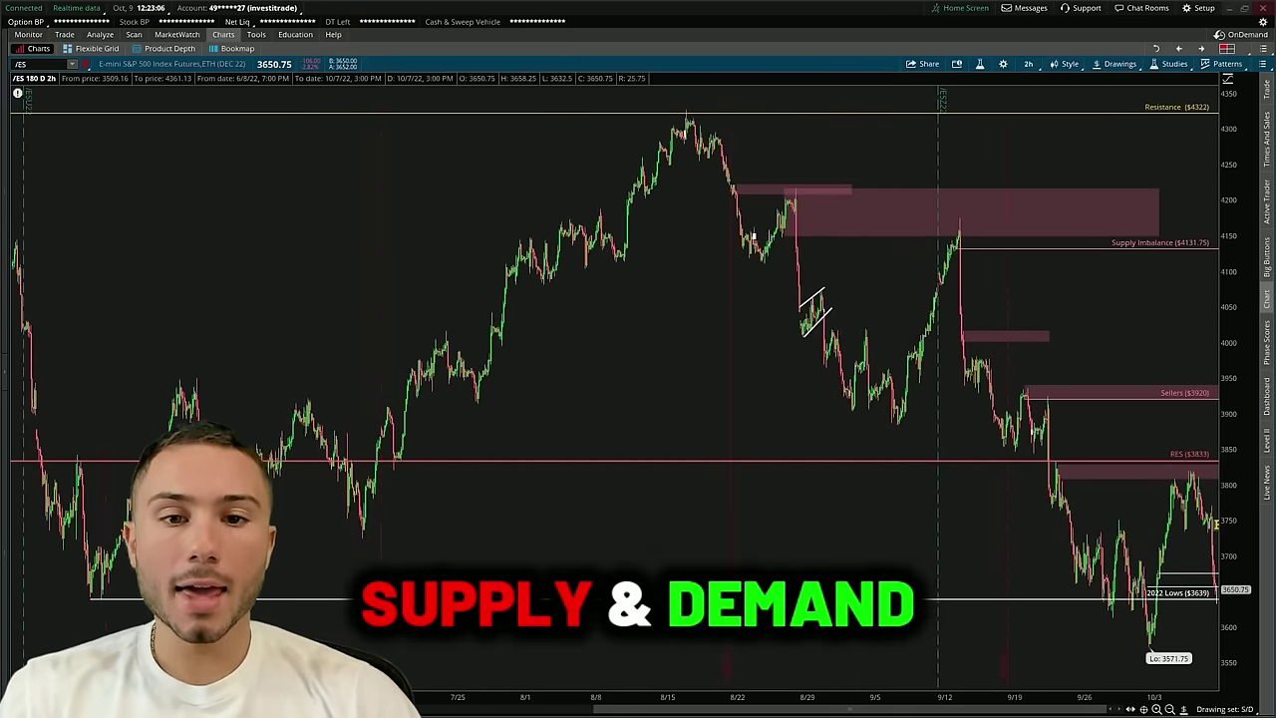
scroll(753, 236, down, 2)
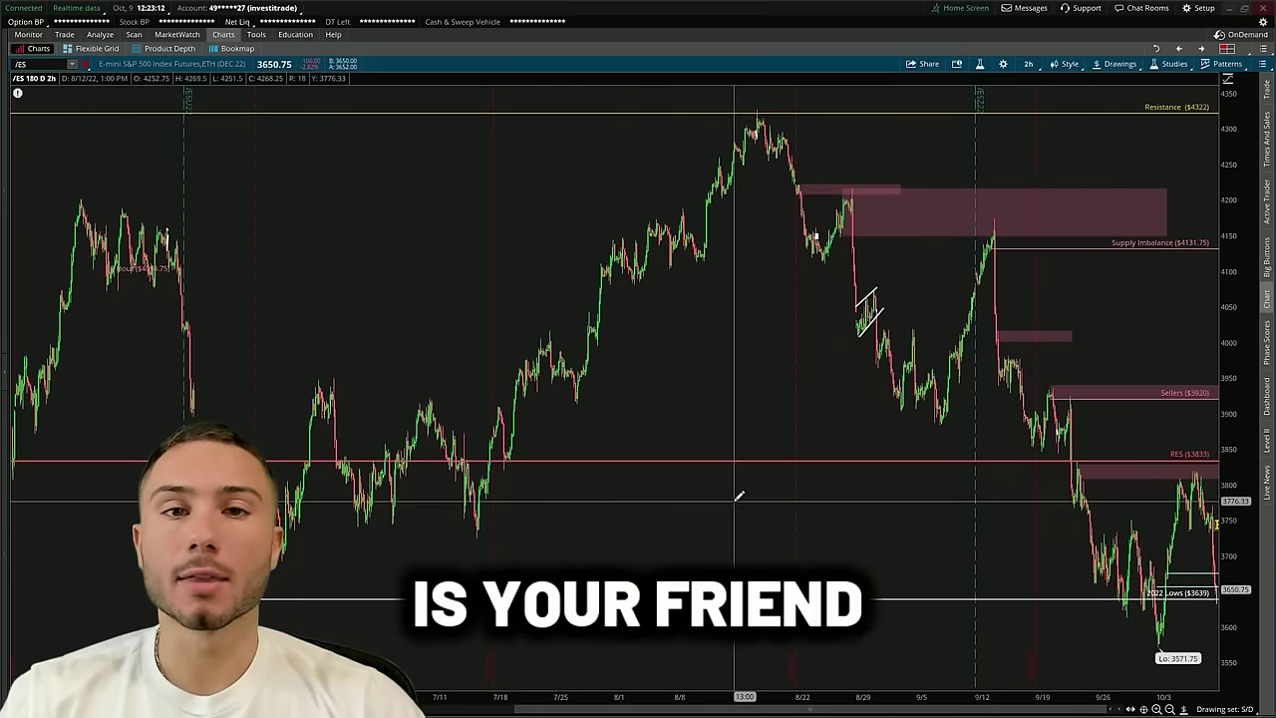
drag(738, 495, 1096, 498)
drag(180, 217, 1236, 250)
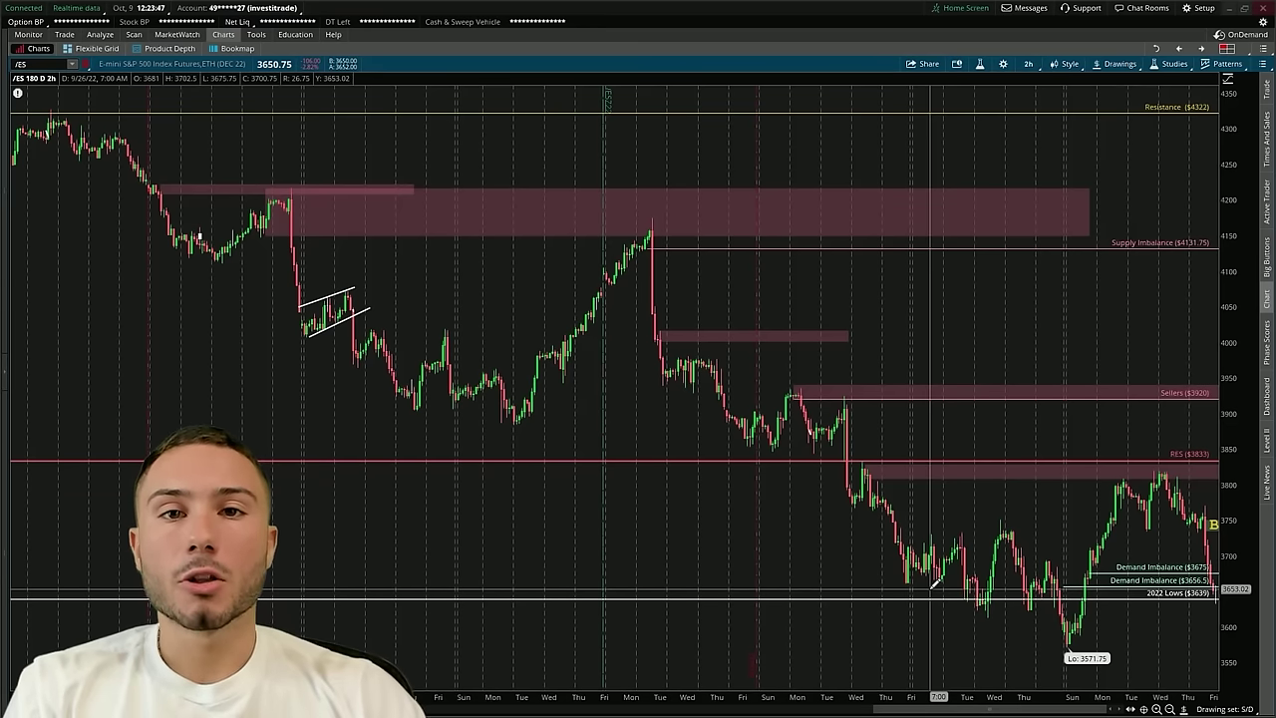
click(615, 210)
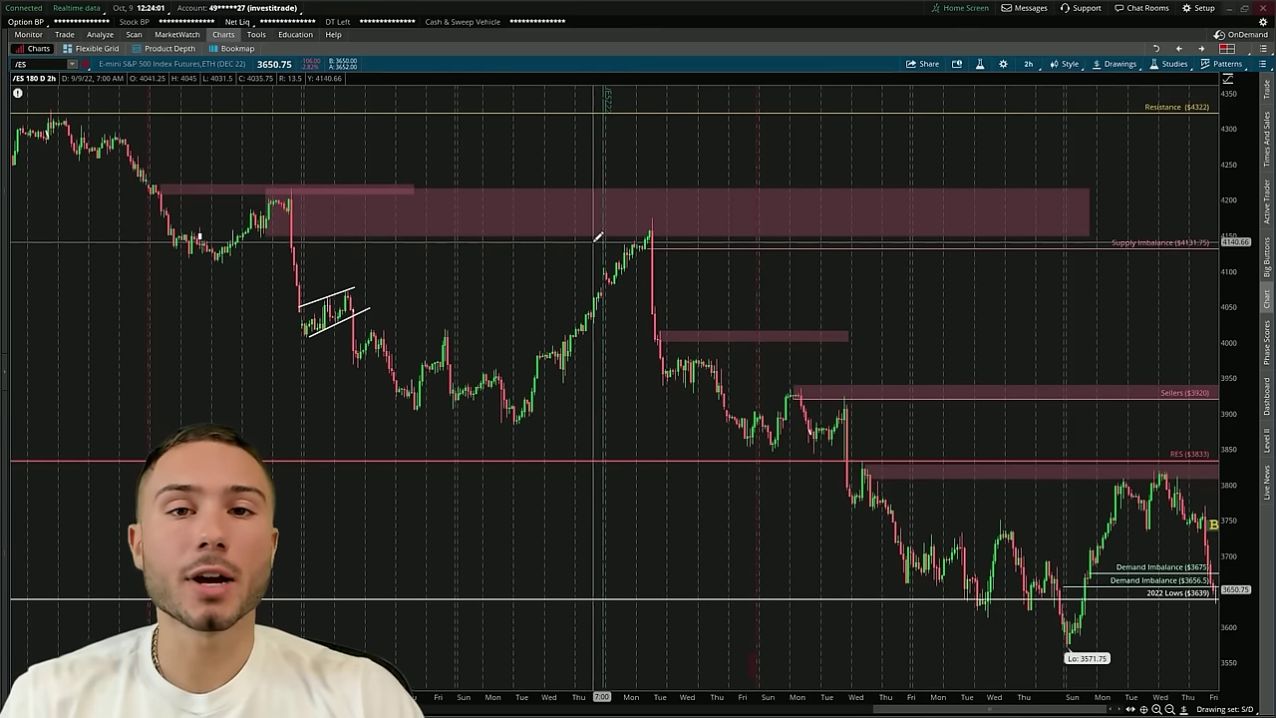
scroll(598, 238, down, 10)
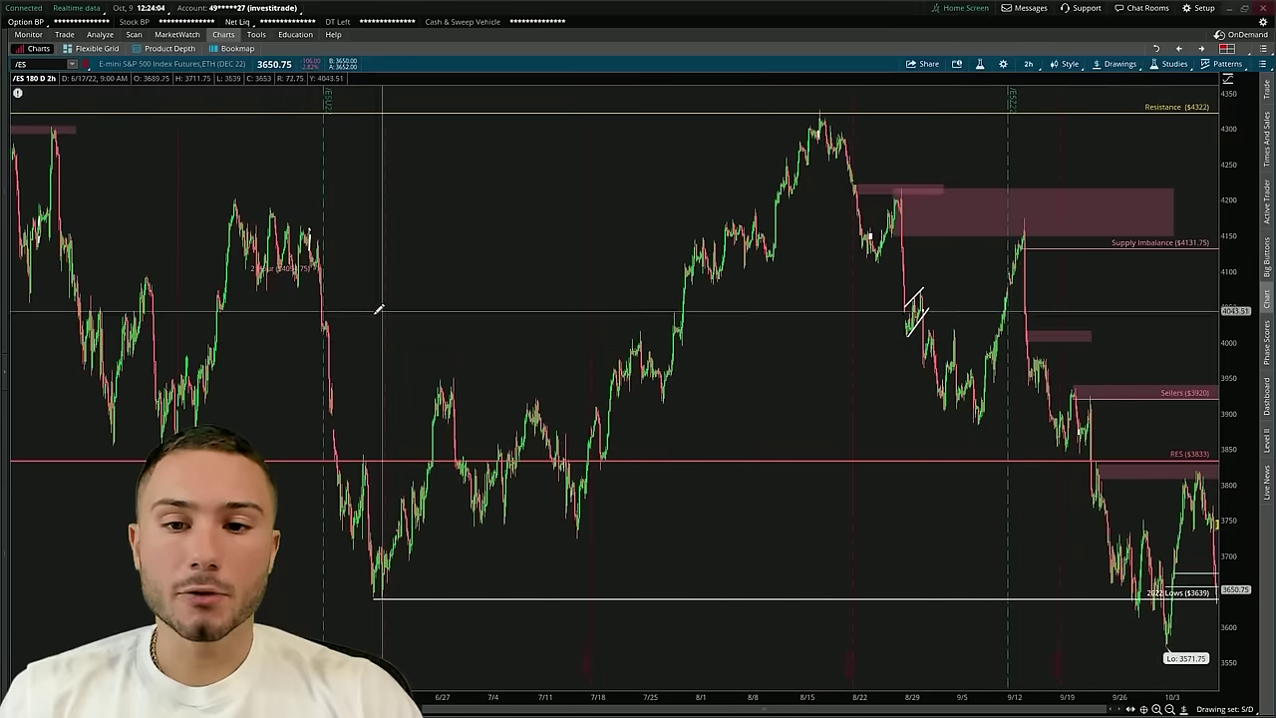
drag(332, 330, 834, 336)
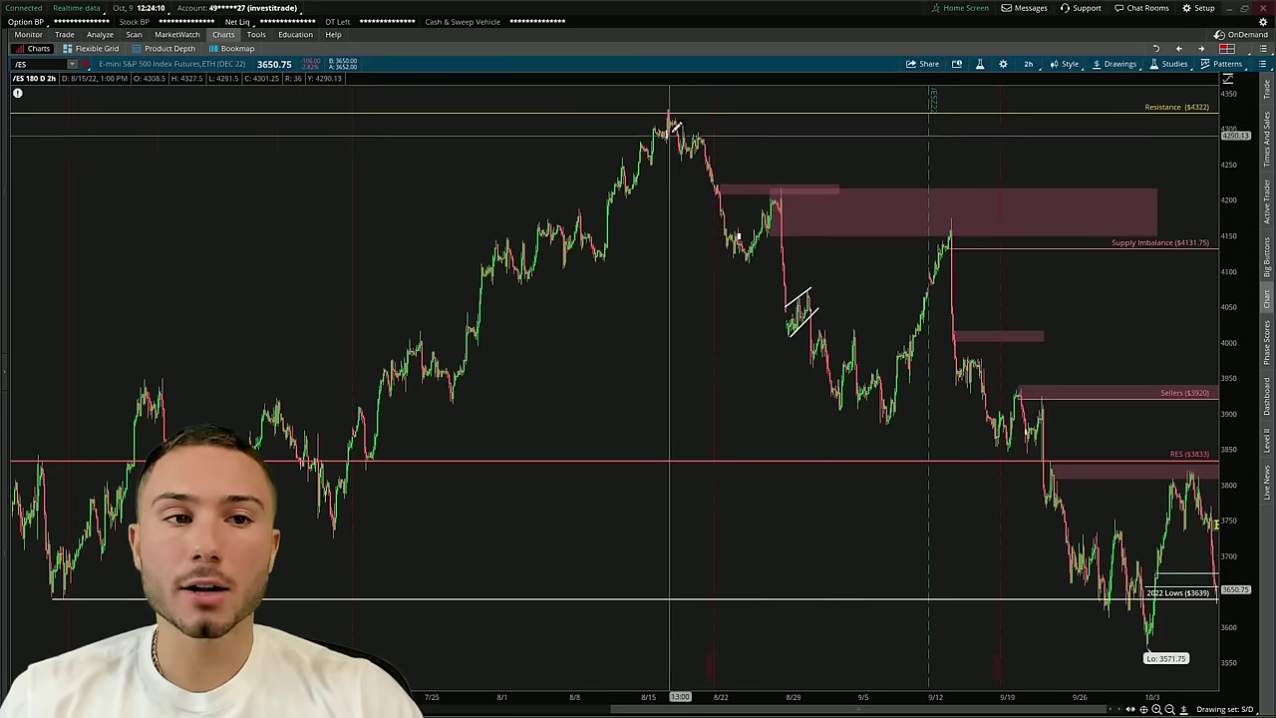
drag(825, 270, 1059, 336)
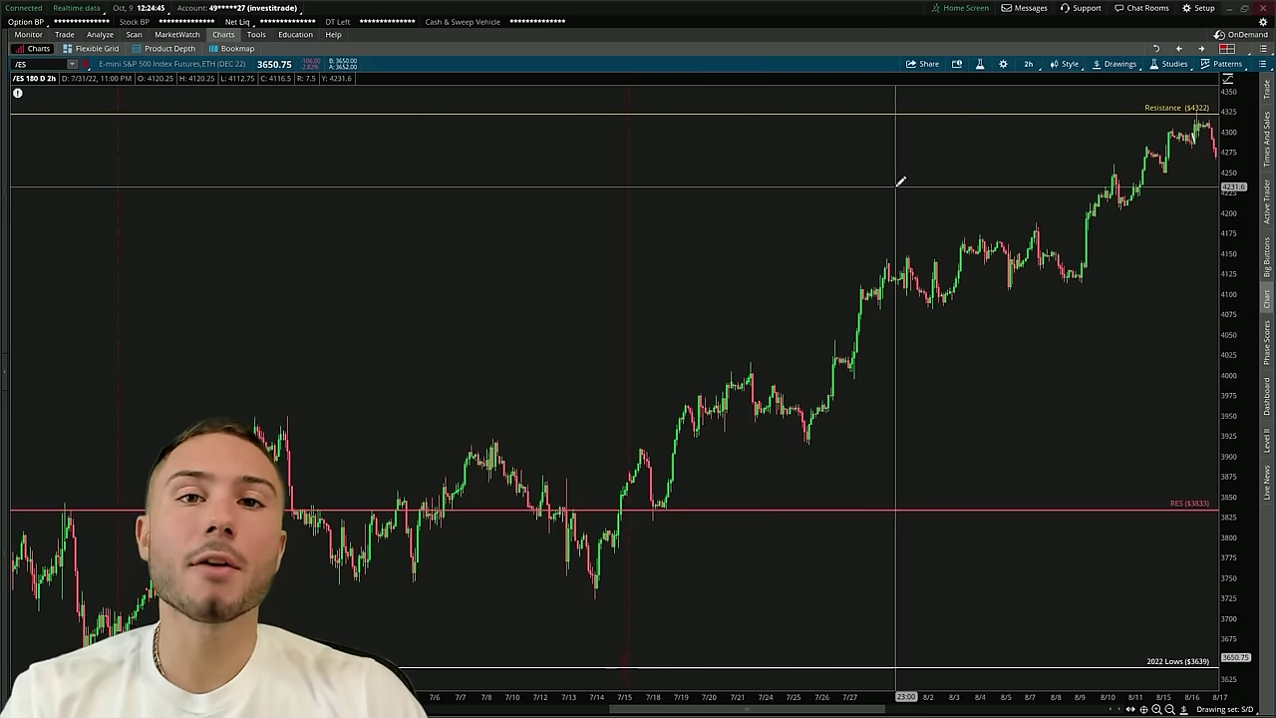
scroll(556, 150, down, 10)
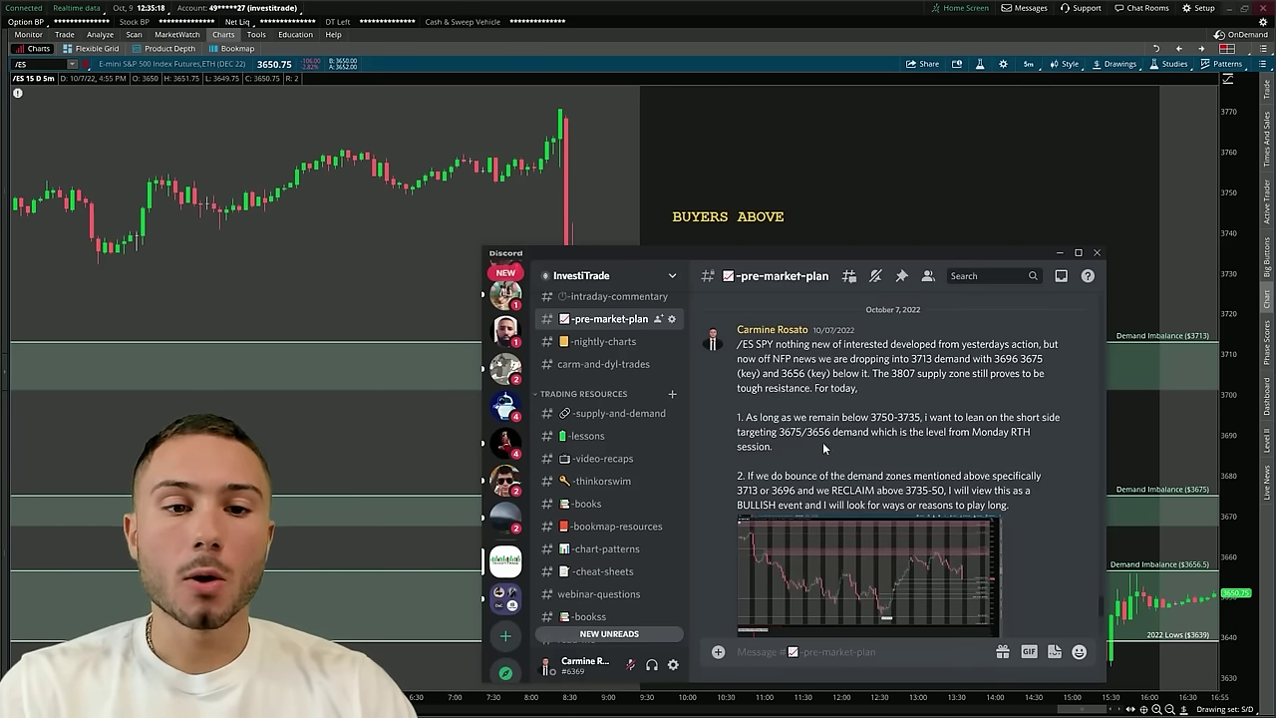
Highlight the short scenario in the October 7 pre-market plan in Discord, clear the highlight and close the window
drag(811, 448, 843, 418)
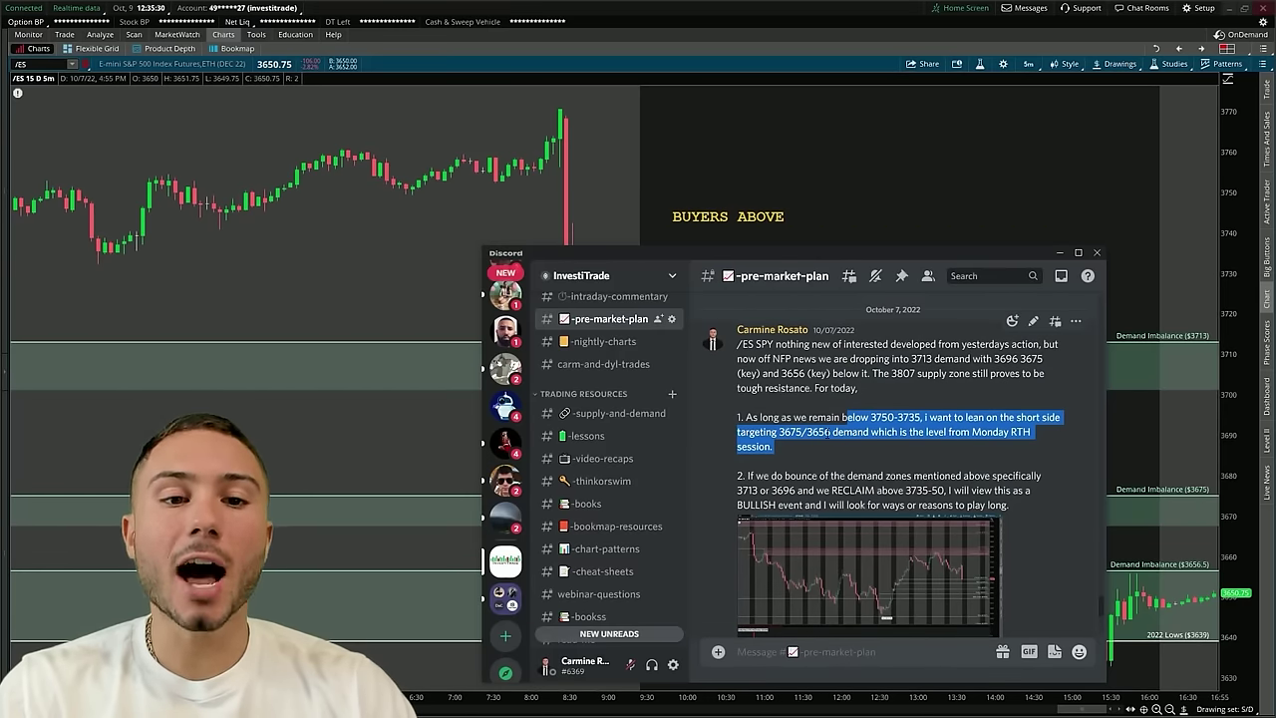
click(868, 431)
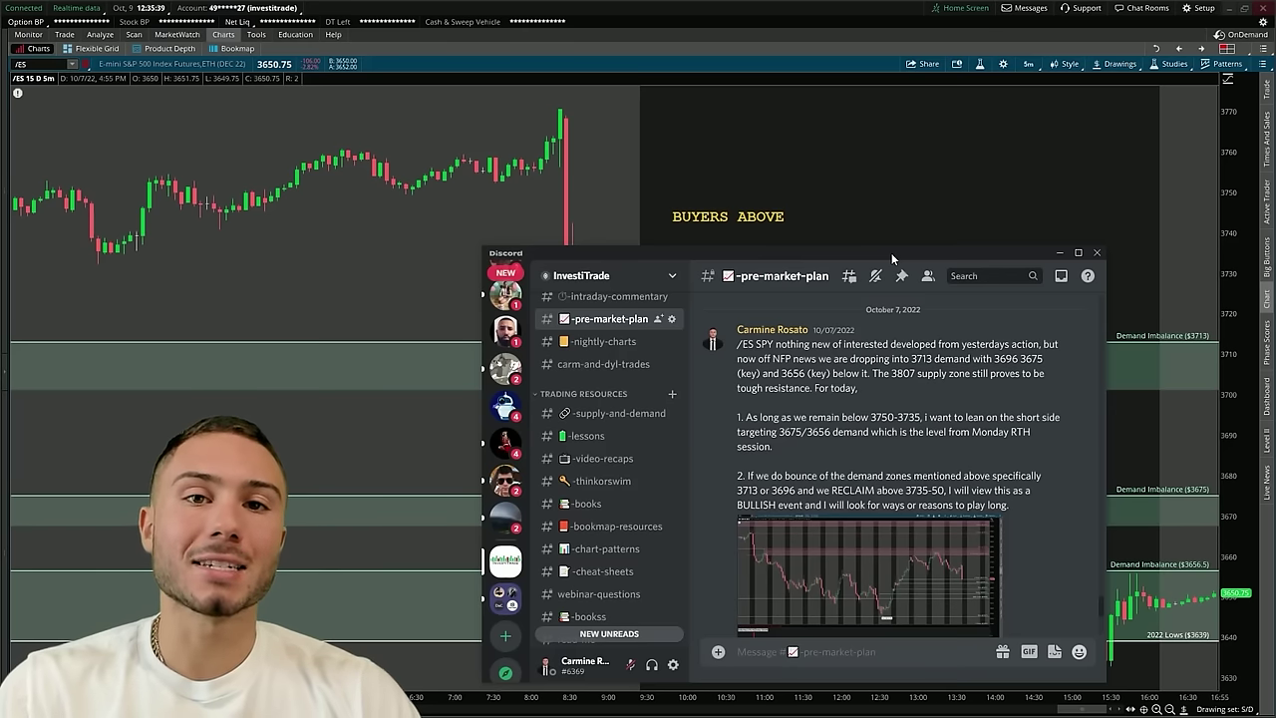
click(1096, 252)
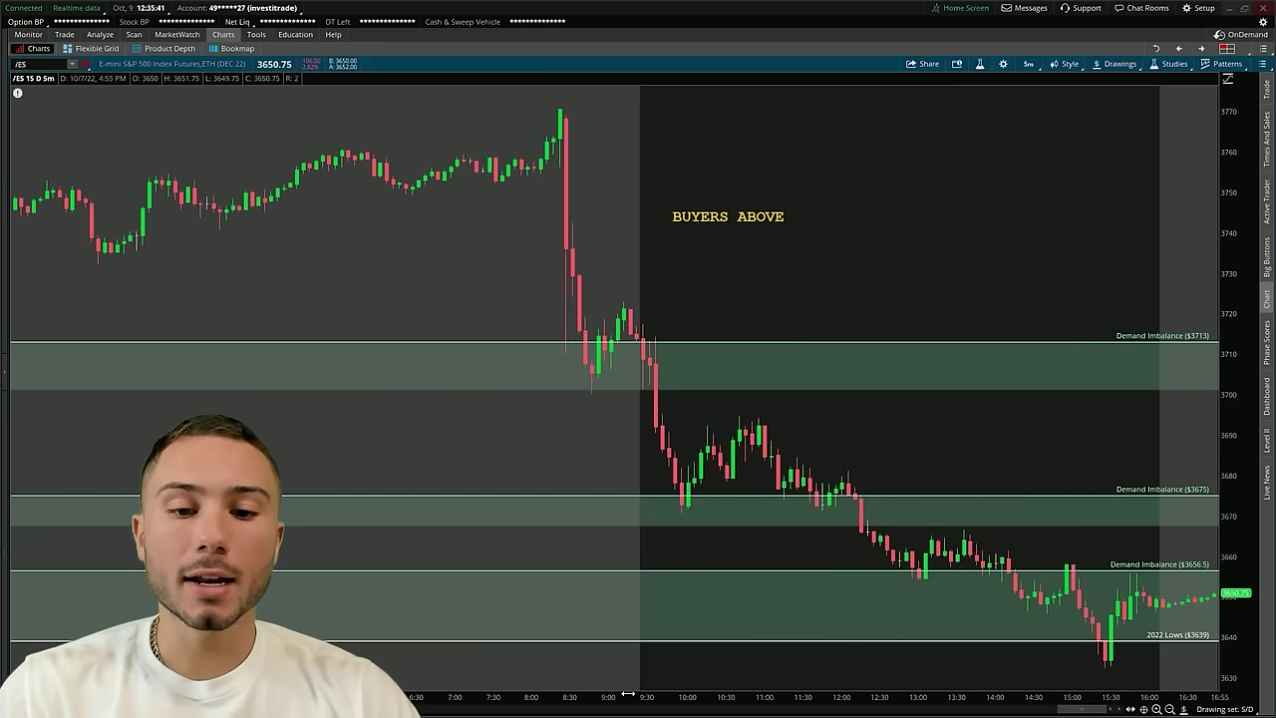
Switch the /ES chart to the 1-minute timeframe and focus on the 3713 demand zone around the 7 October market open
drag(628, 692, 742, 691)
scroll(1138, 648, down, 5)
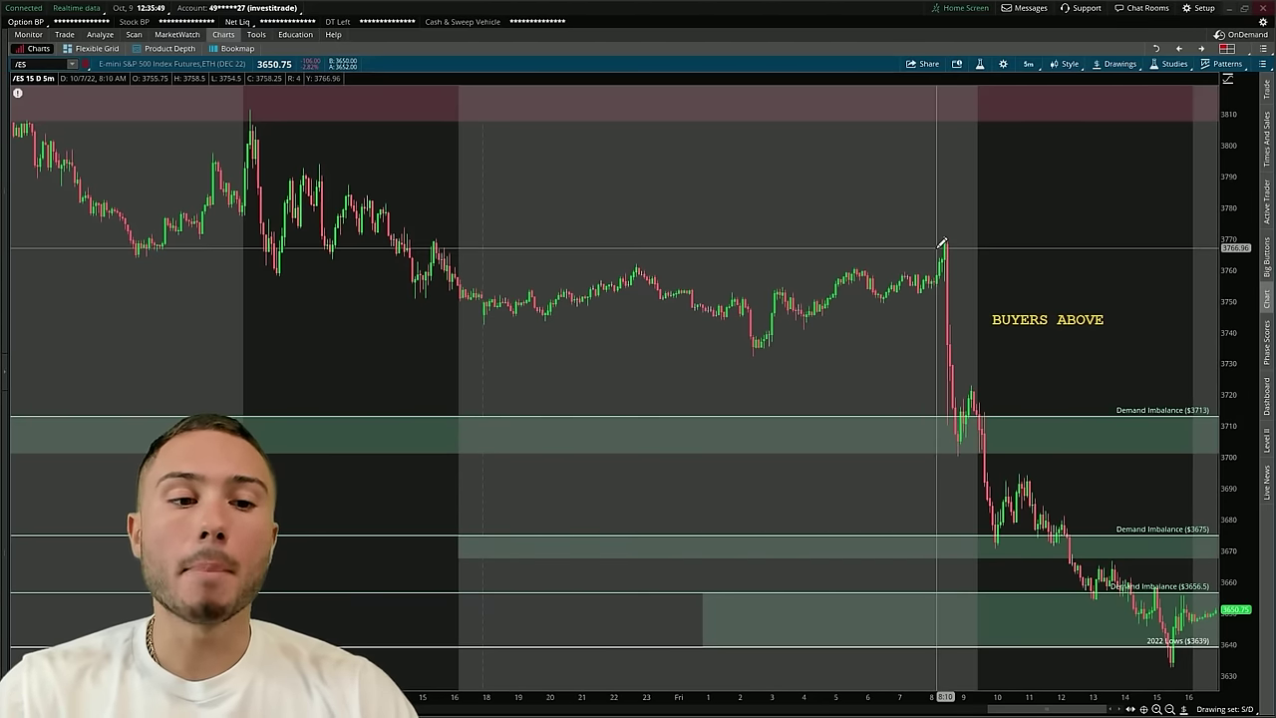
scroll(866, 214, up, 5)
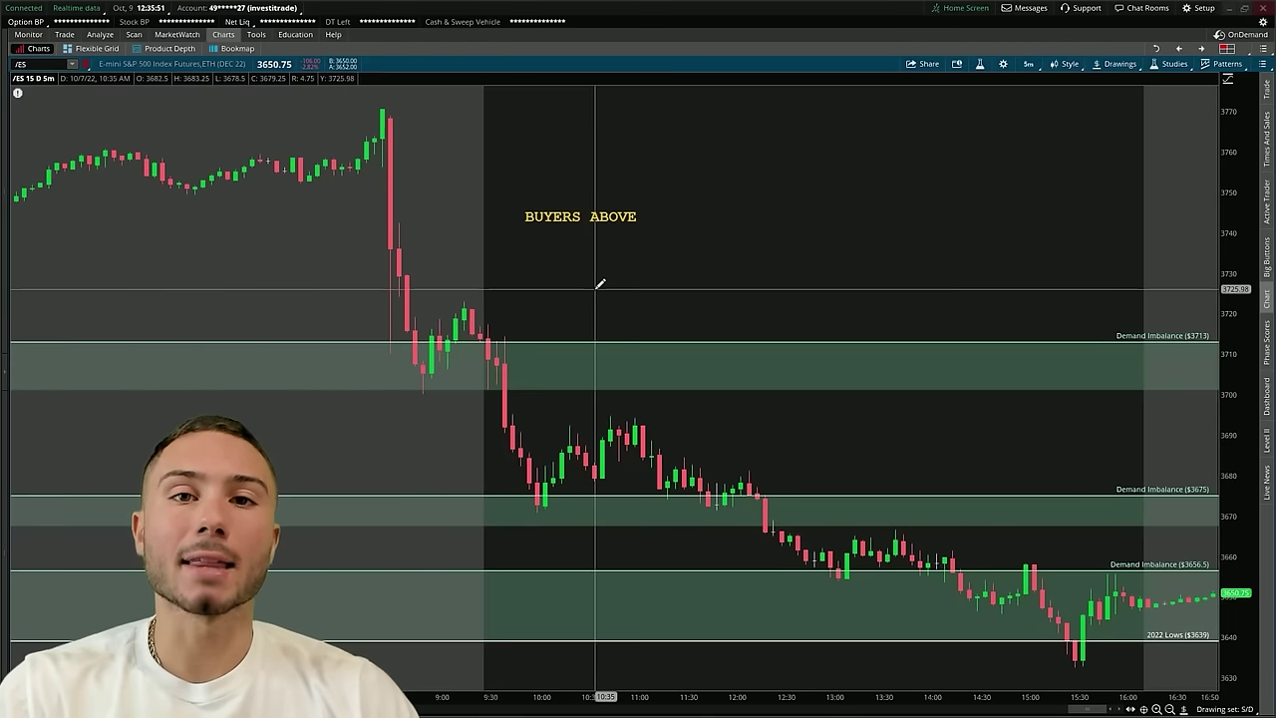
scroll(599, 284, up, 3)
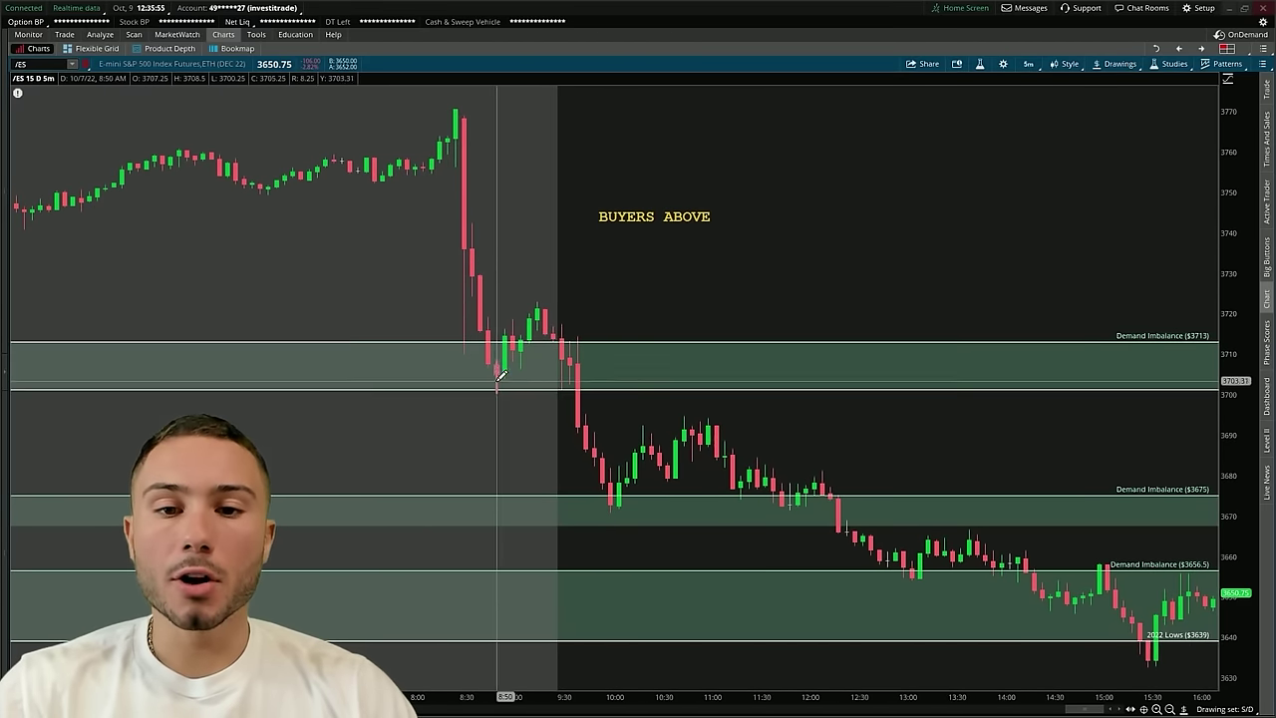
click(1028, 64)
click(1016, 120)
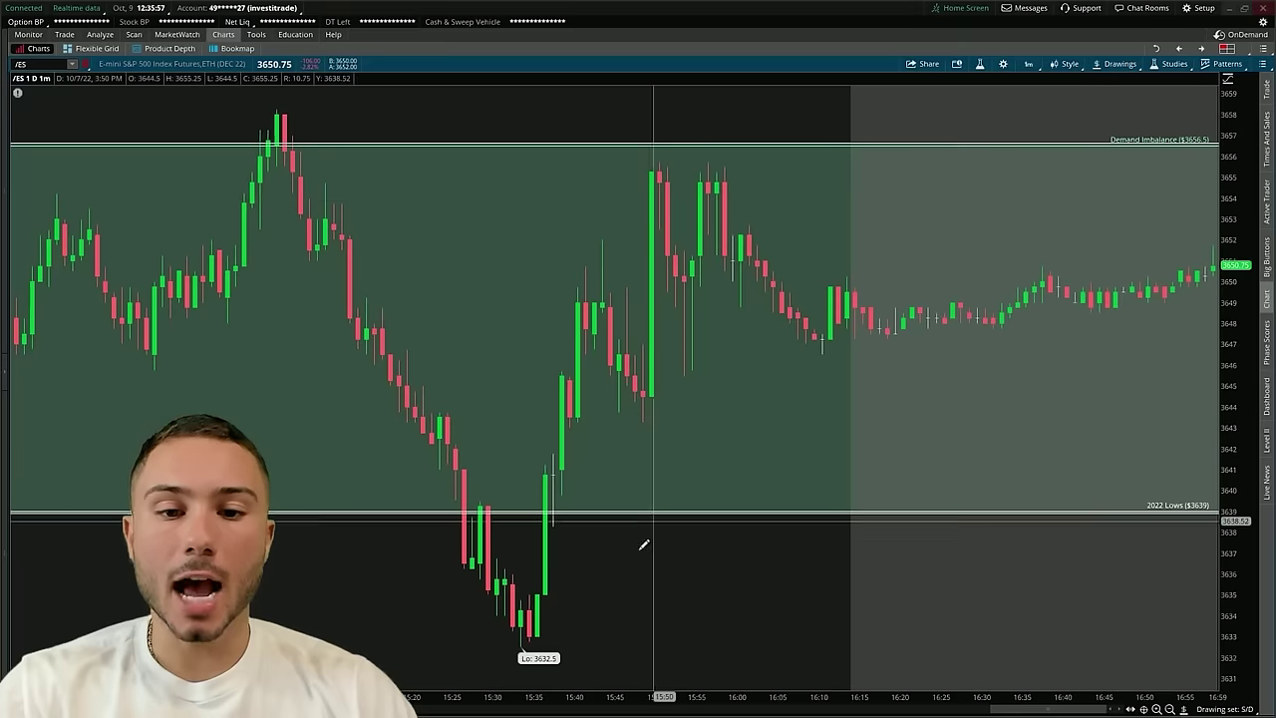
scroll(643, 544, down, 5)
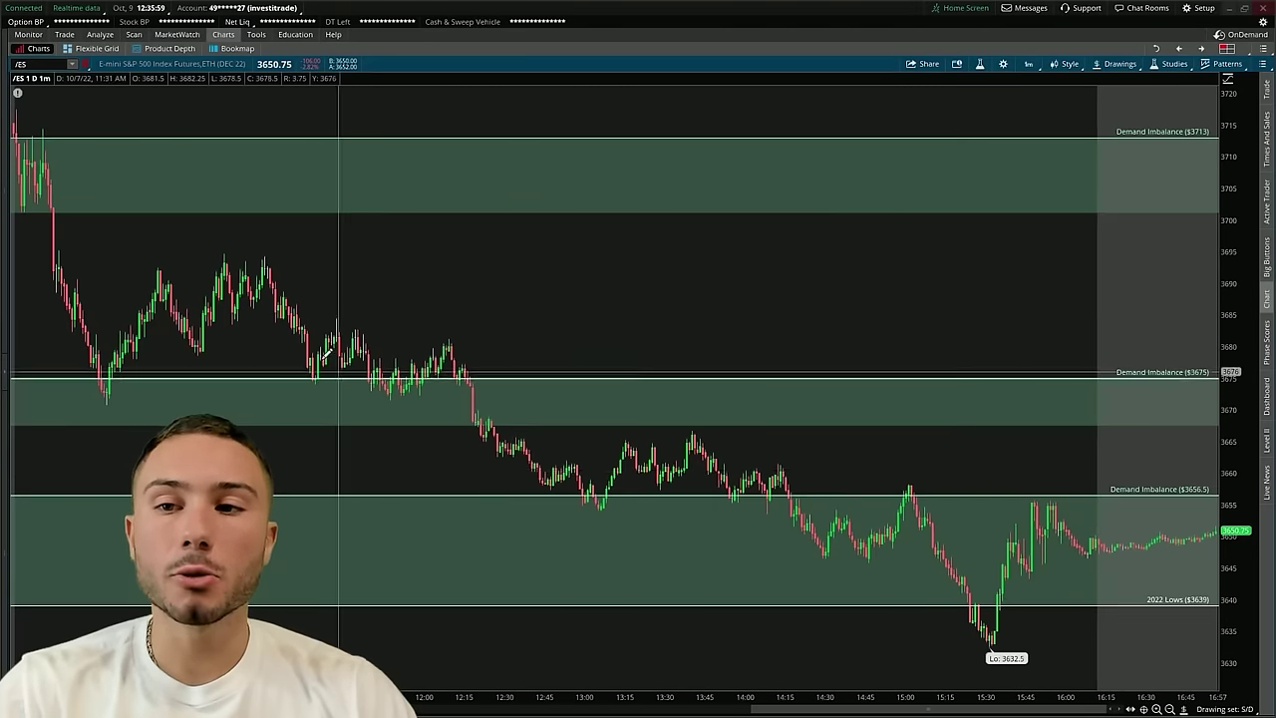
scroll(462, 282, up, 5)
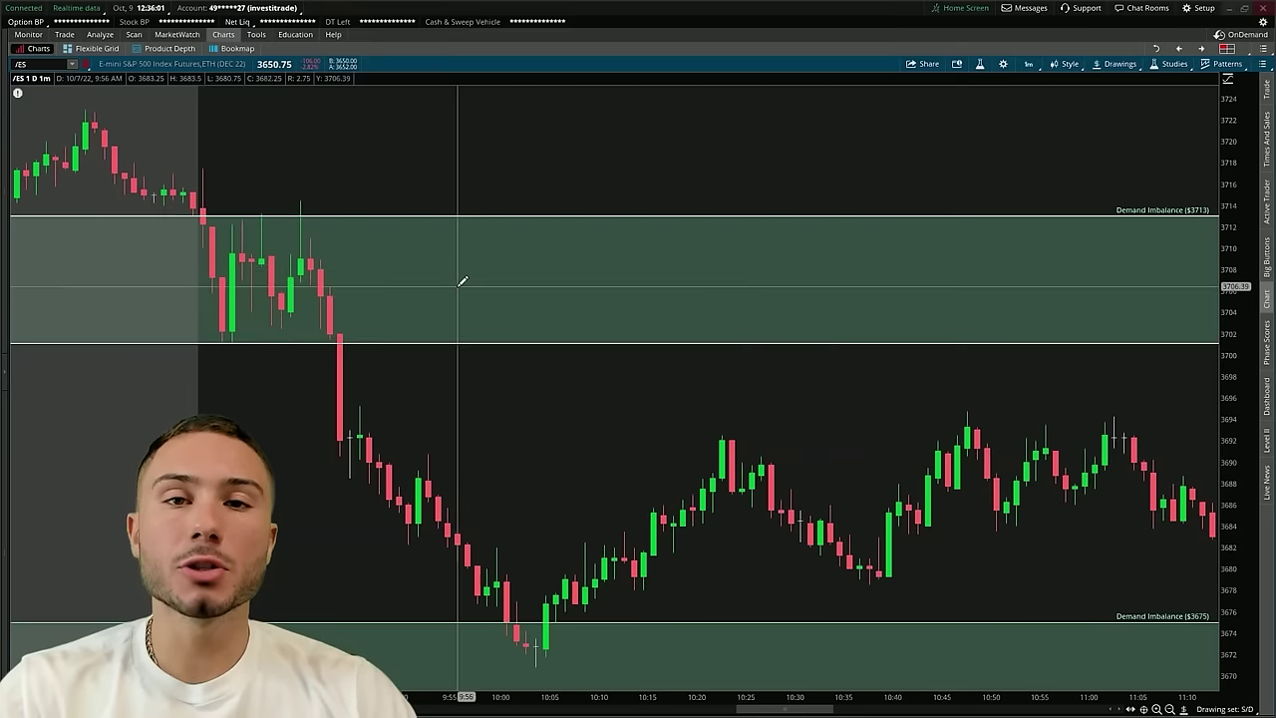
Circle the opening 09:30 to 09:45 candles at the 3713 demand zone with an ellipse and remove the ellipse again
scroll(462, 283, up, 5)
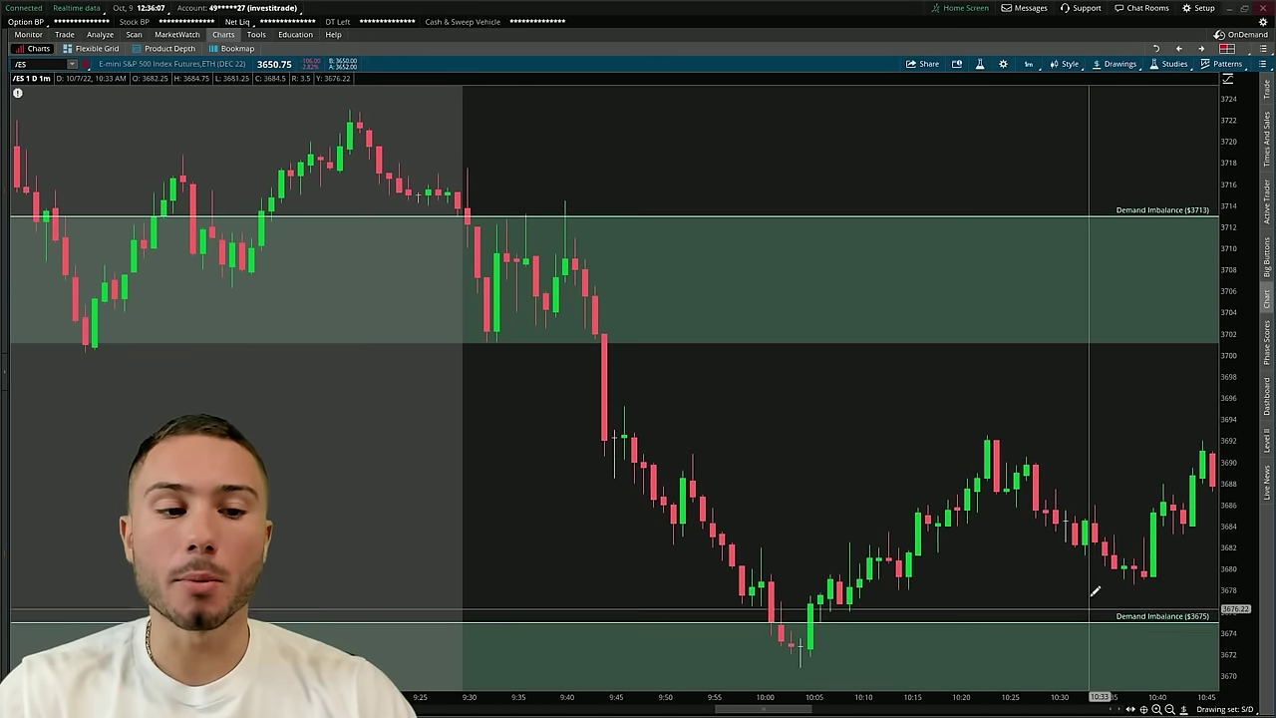
click(1183, 709)
click(1215, 524)
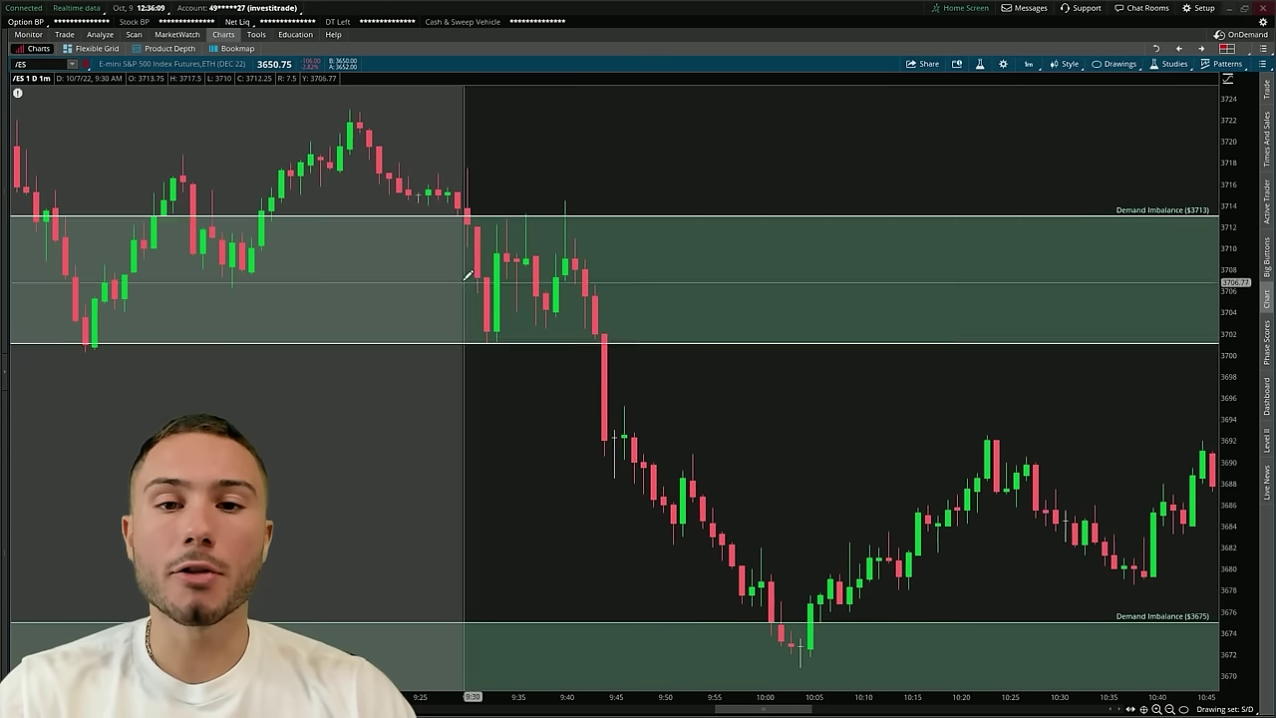
drag(461, 166, 618, 389)
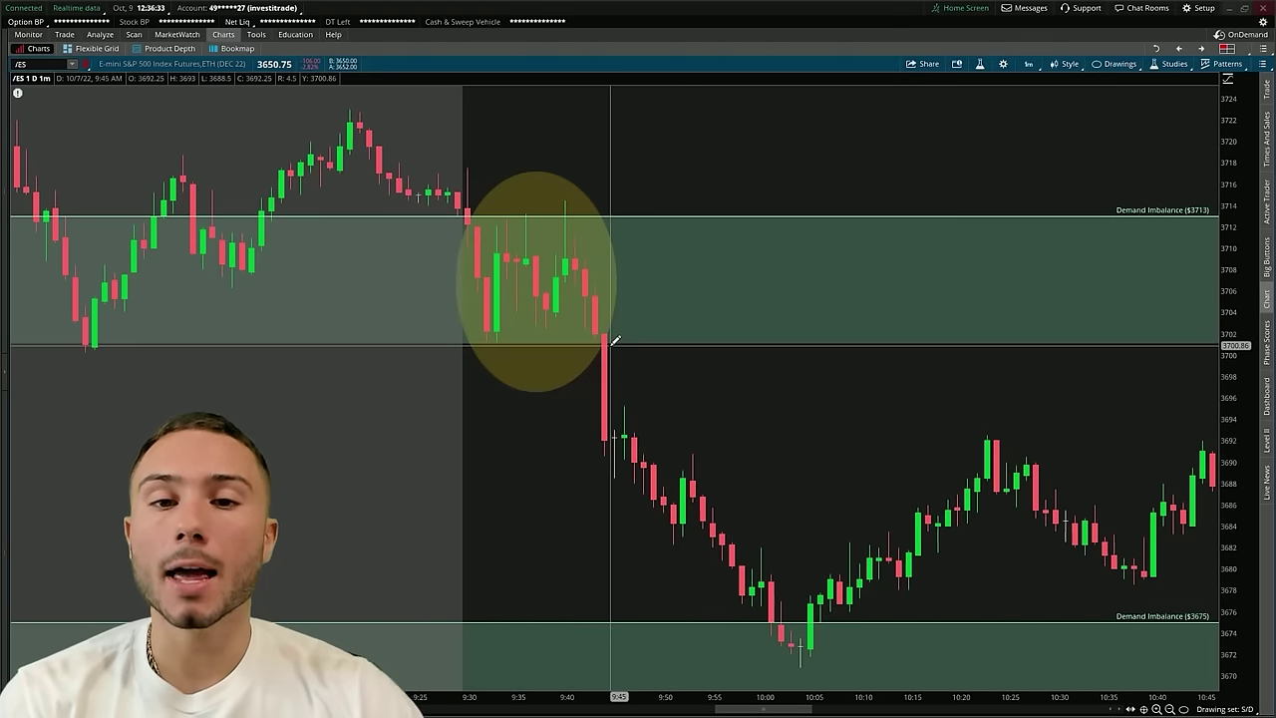
right_click(554, 176)
click(616, 228)
Draw an ellipse around the 09:44 candle below the 3713 demand zone, spanning about 3689 to 3703
scroll(554, 231, up, 5)
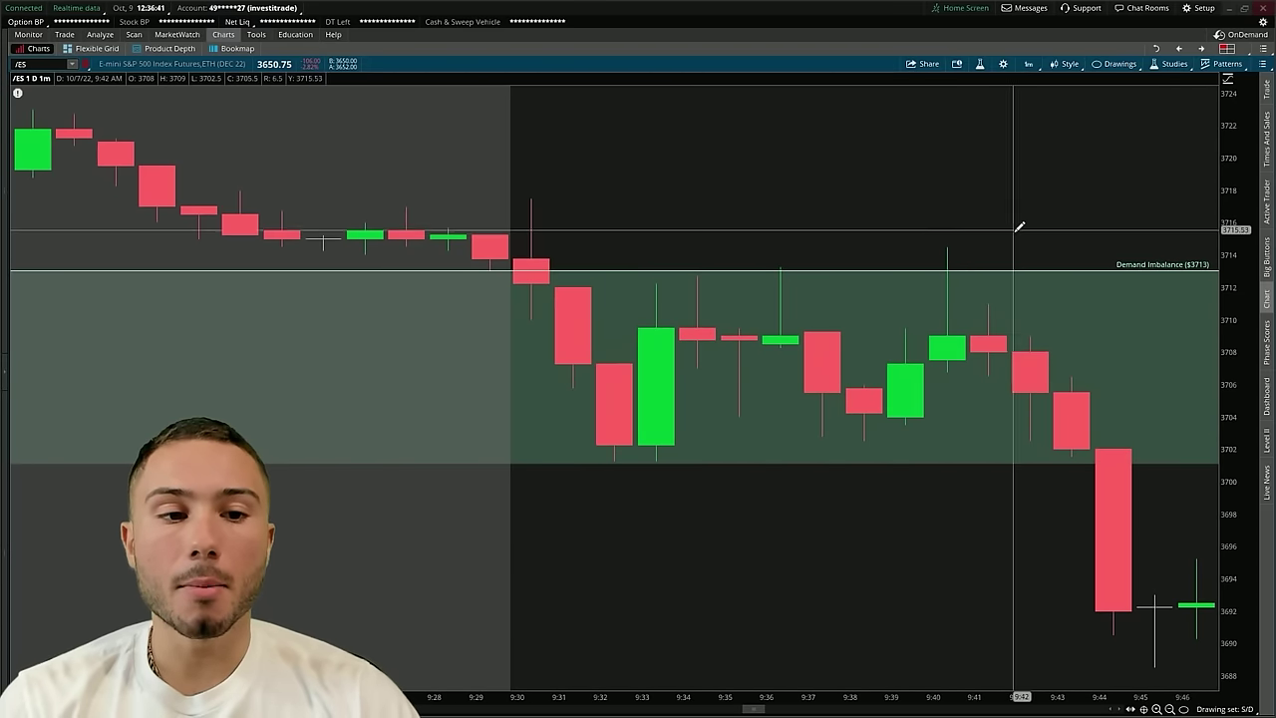
click(1079, 434)
click(1206, 665)
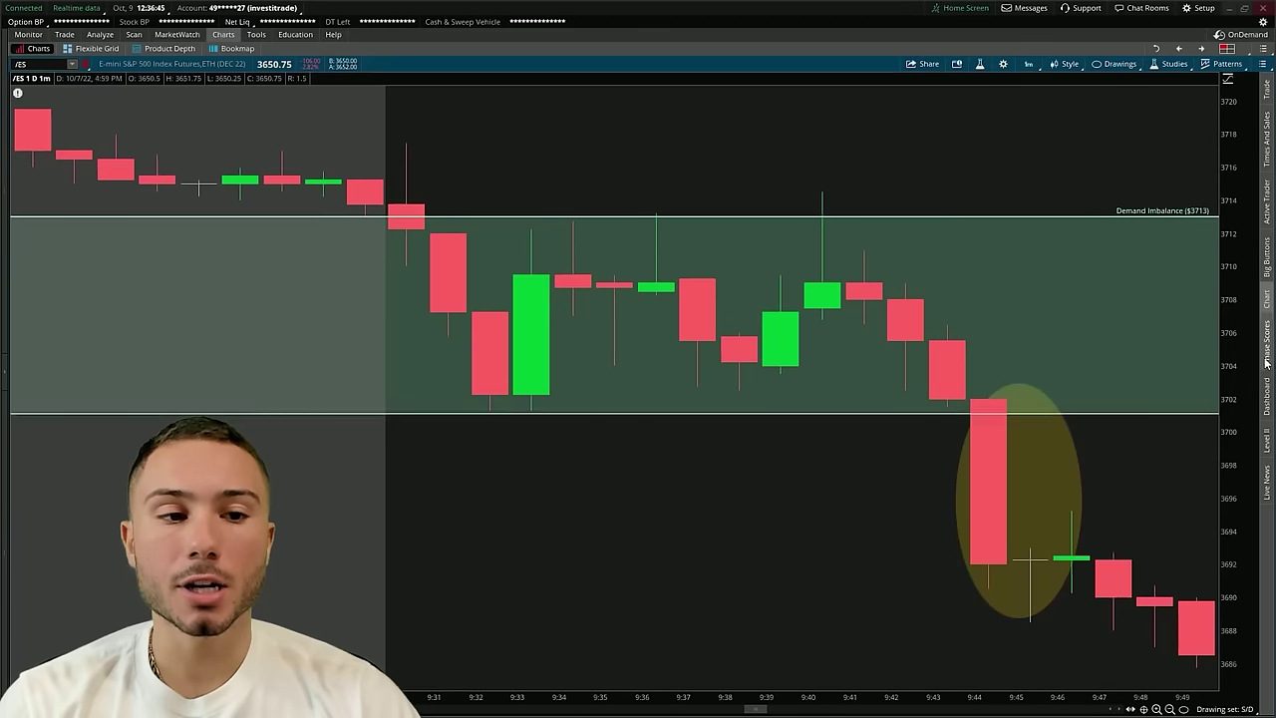
Examine the 7 October 1-minute price action from the 3713 demand zone down to the 3675 and 3656.5 demand zones
scroll(1071, 710, down, 5)
scroll(1037, 489, down, 4)
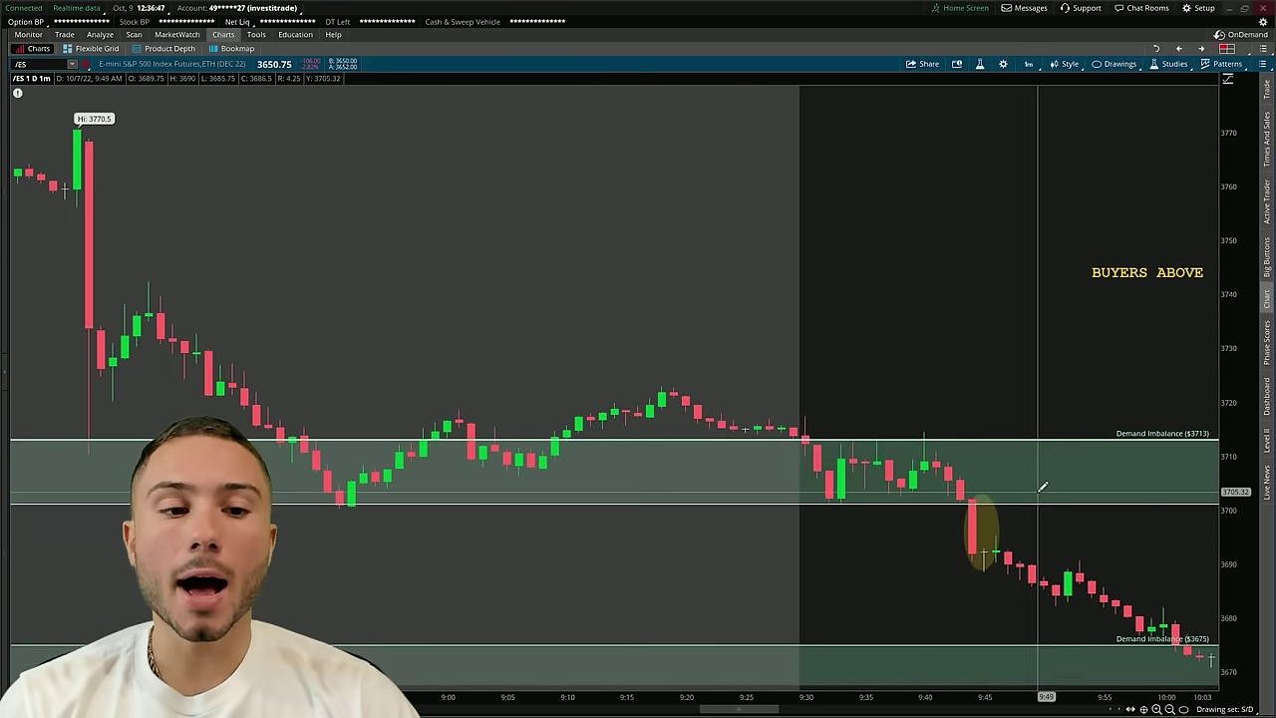
scroll(897, 498, down, 2)
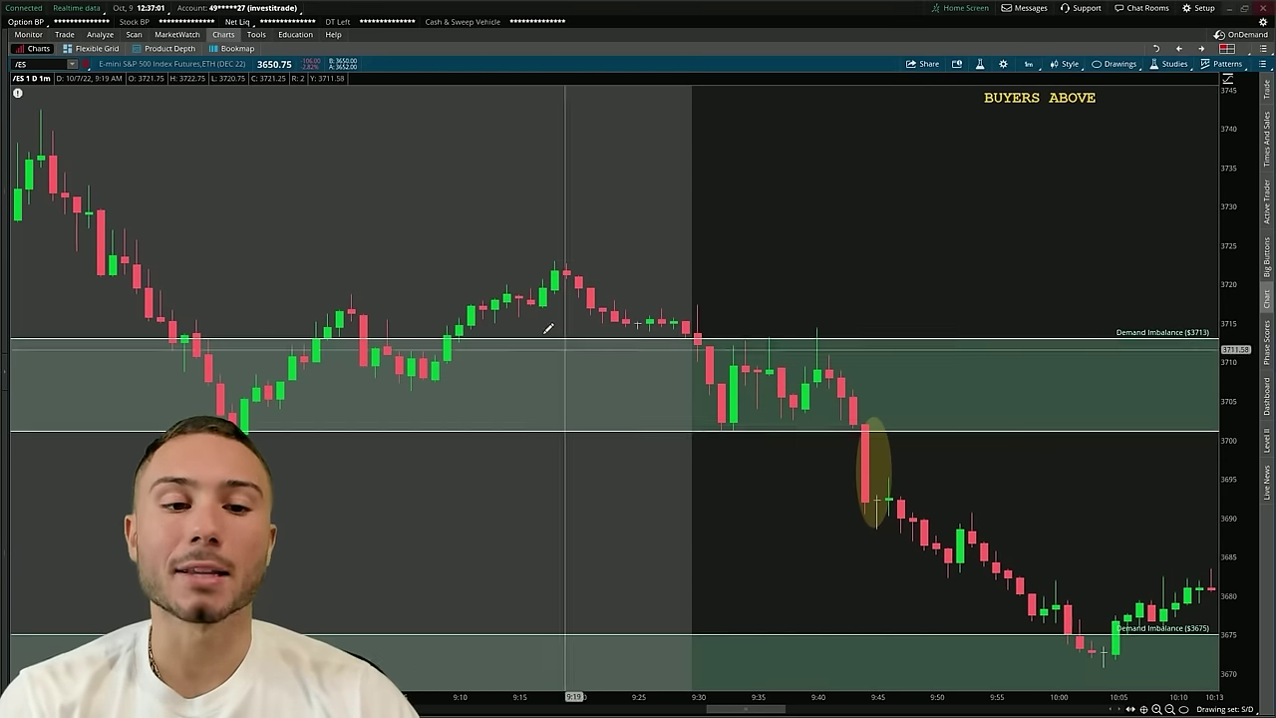
scroll(1067, 507, up, 3)
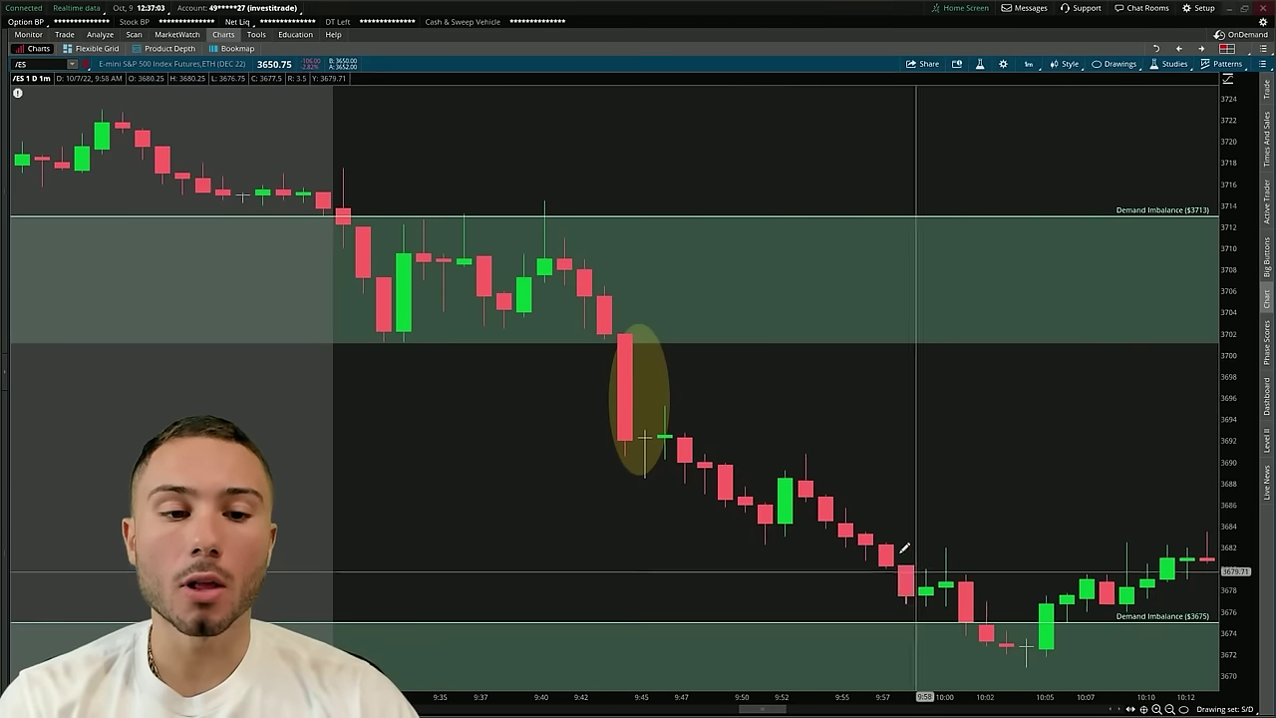
scroll(932, 558, down, 3)
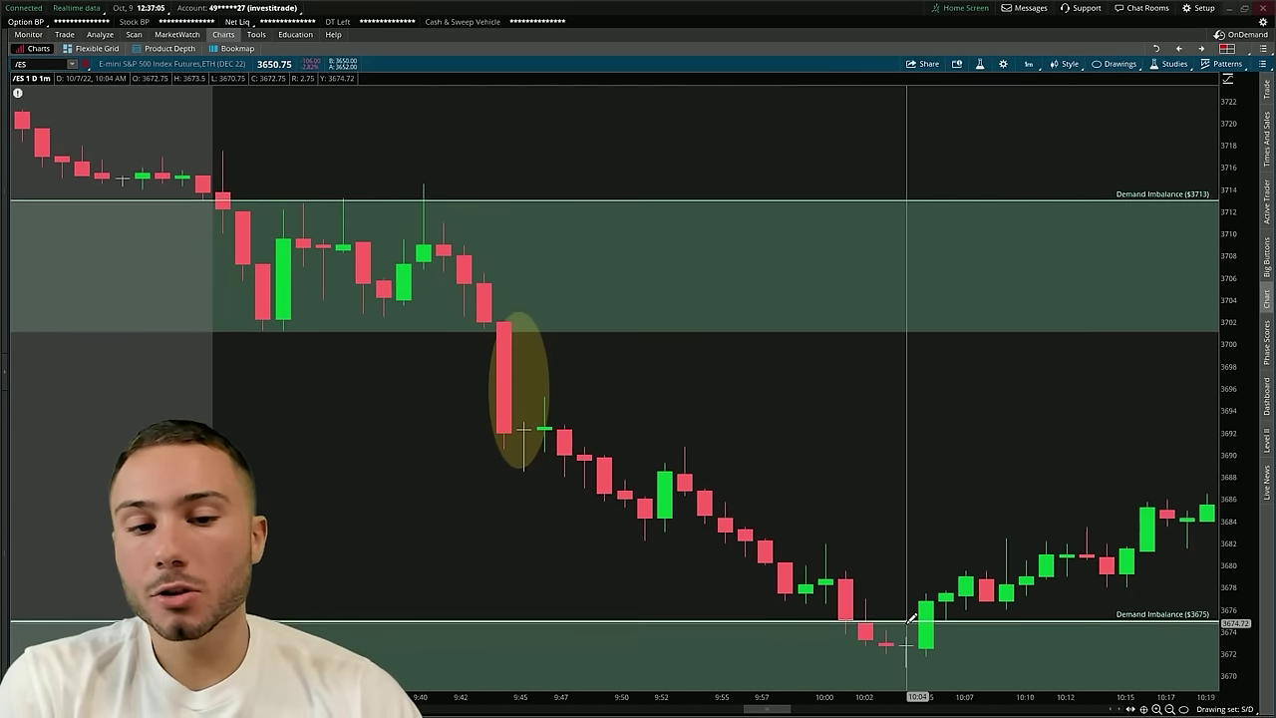
scroll(907, 618, down, 2)
scroll(867, 622, down, 2)
scroll(797, 638, down, 3)
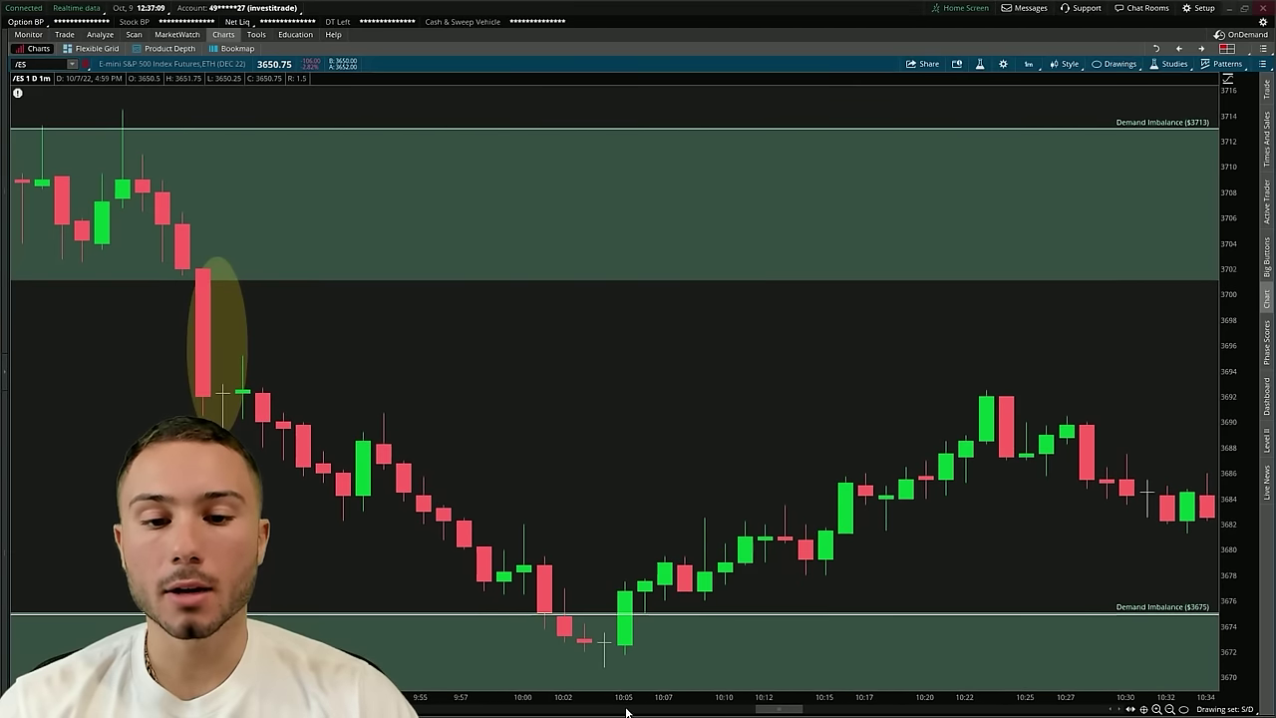
drag(601, 700, 1068, 678)
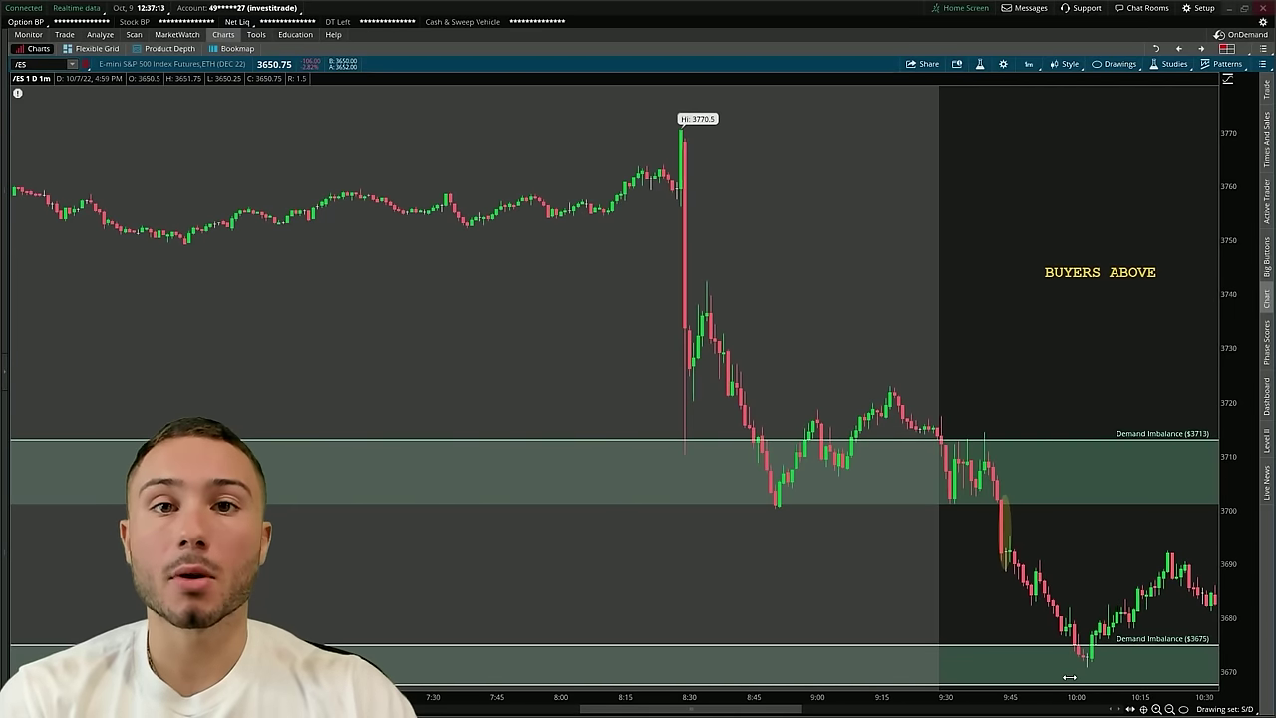
scroll(926, 404, up, 5)
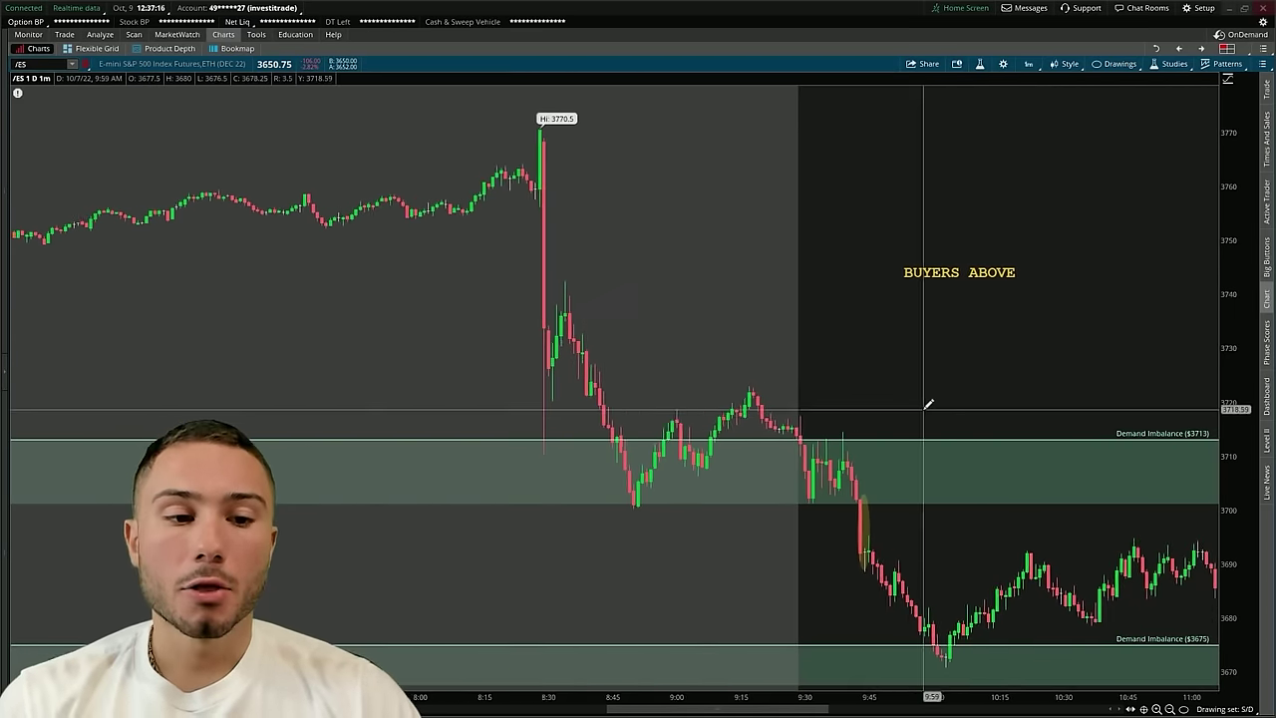
scroll(598, 513, down, 10)
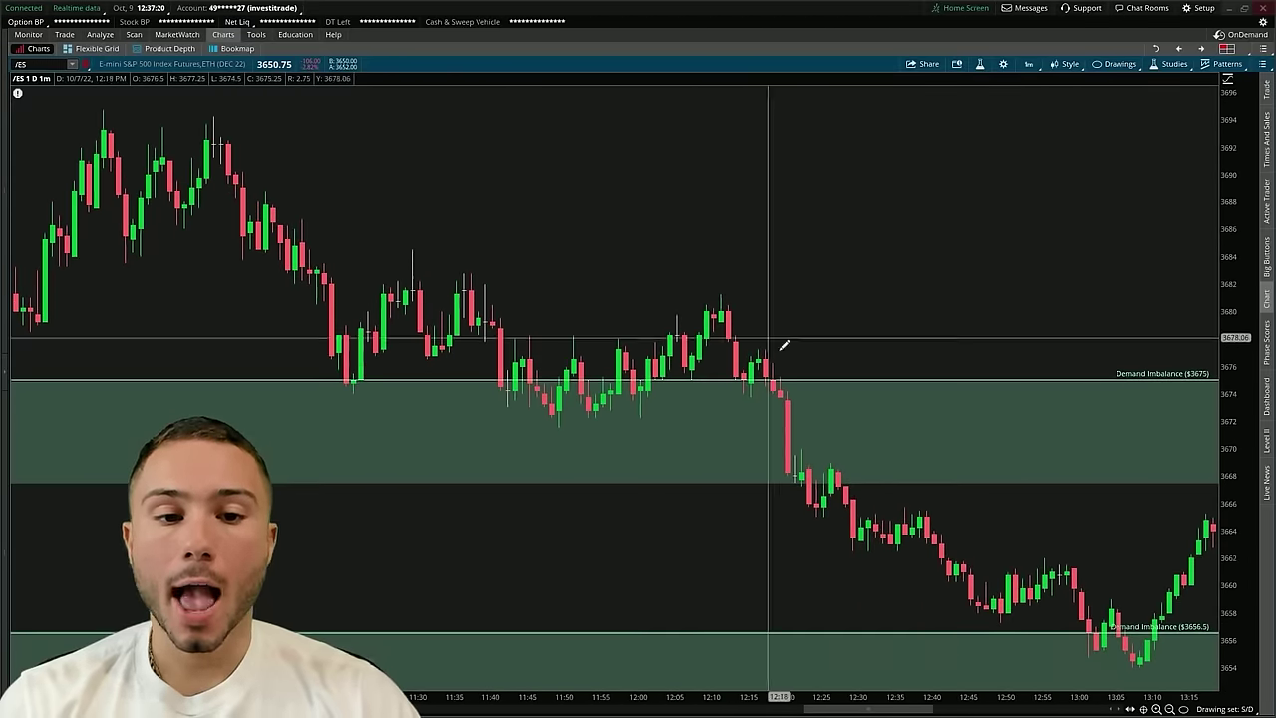
scroll(869, 395, down, 3)
scroll(870, 394, down, 3)
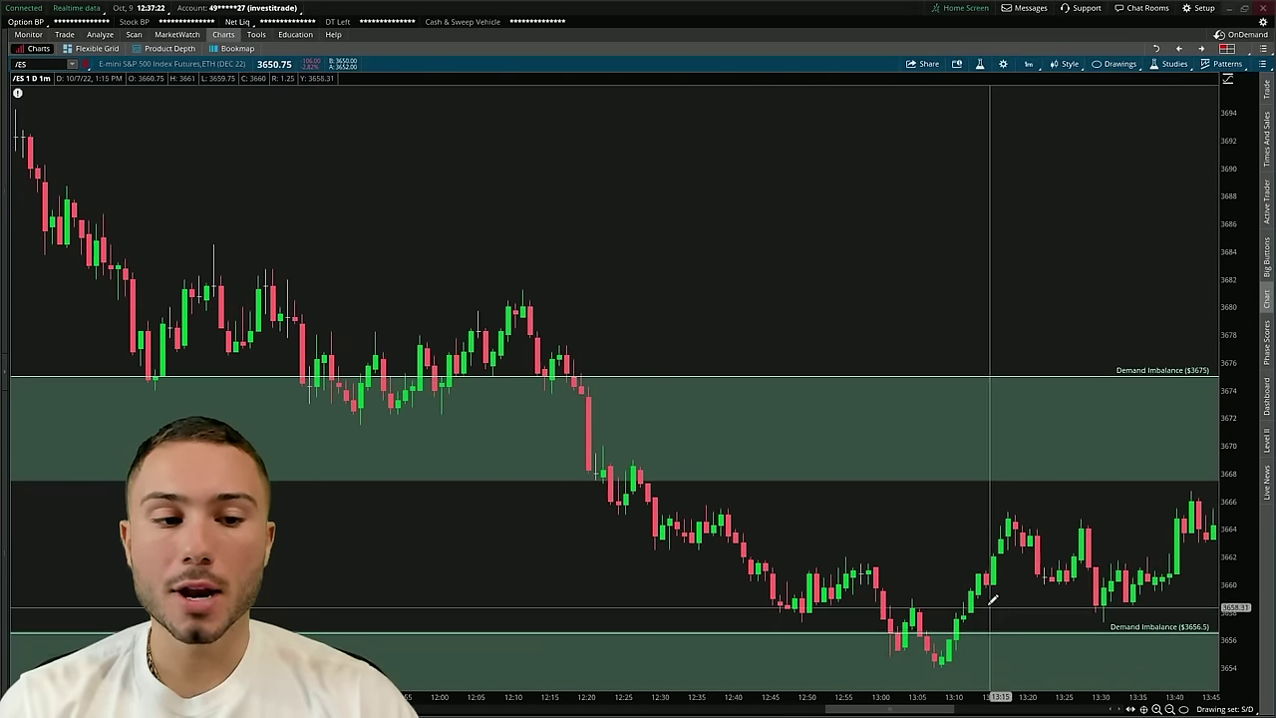
Switch to Discord, highlight the text about the 3656 demand target in the October 7 pre-market plan, and return to thinkorswim
key(alt+Tab)
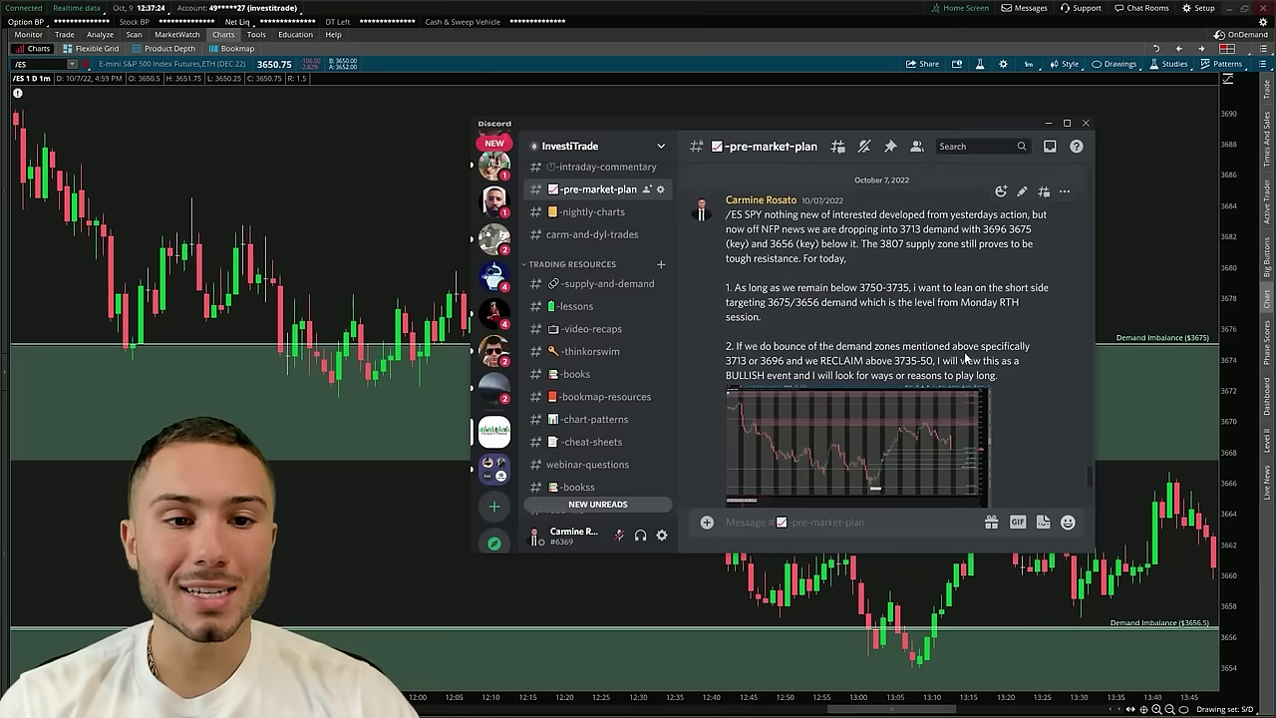
drag(816, 302, 900, 316)
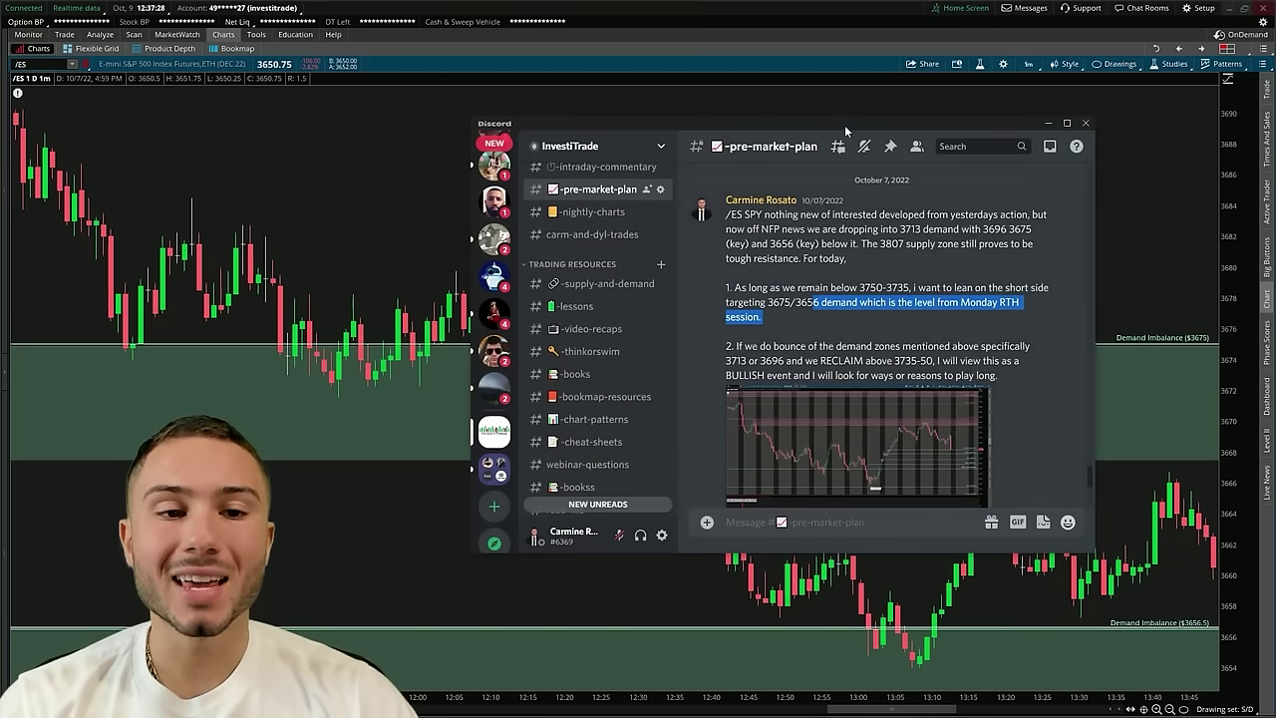
key(alt+Tab)
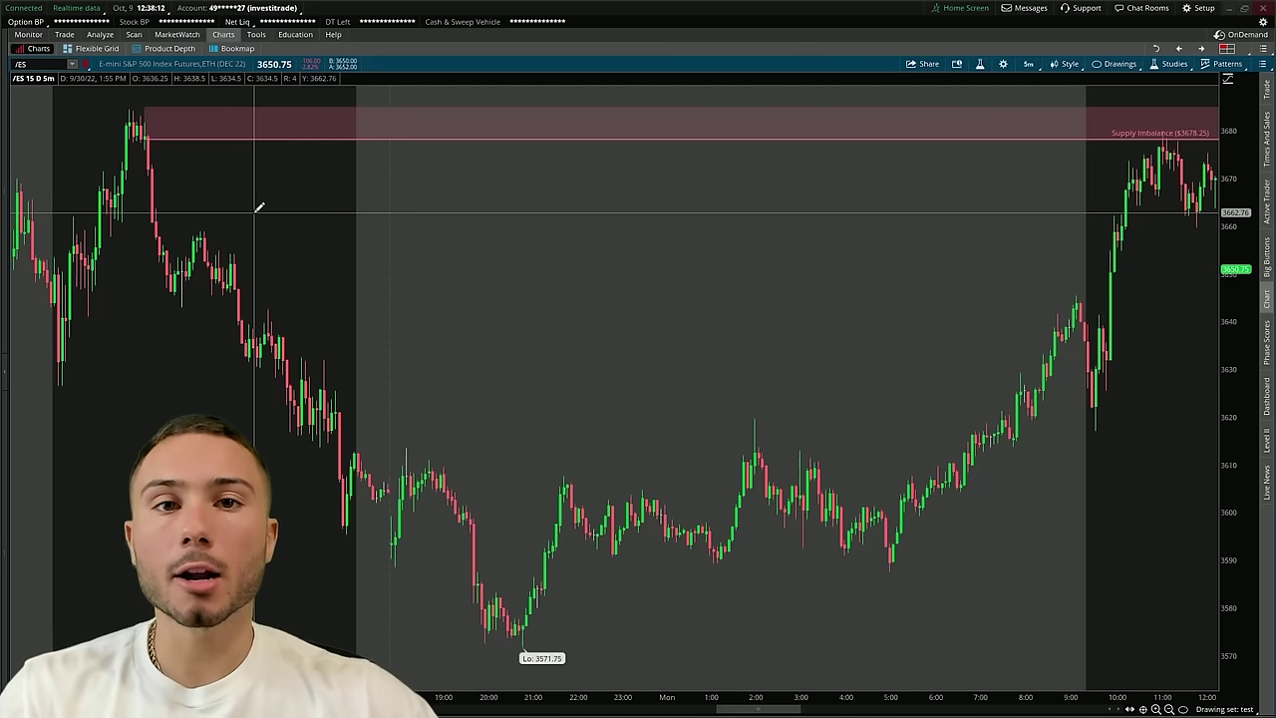
Examine the 5-minute /ES chart from the 30 September supply zone at 3678.25 to its retest on 3 October
scroll(258, 207, up, 5)
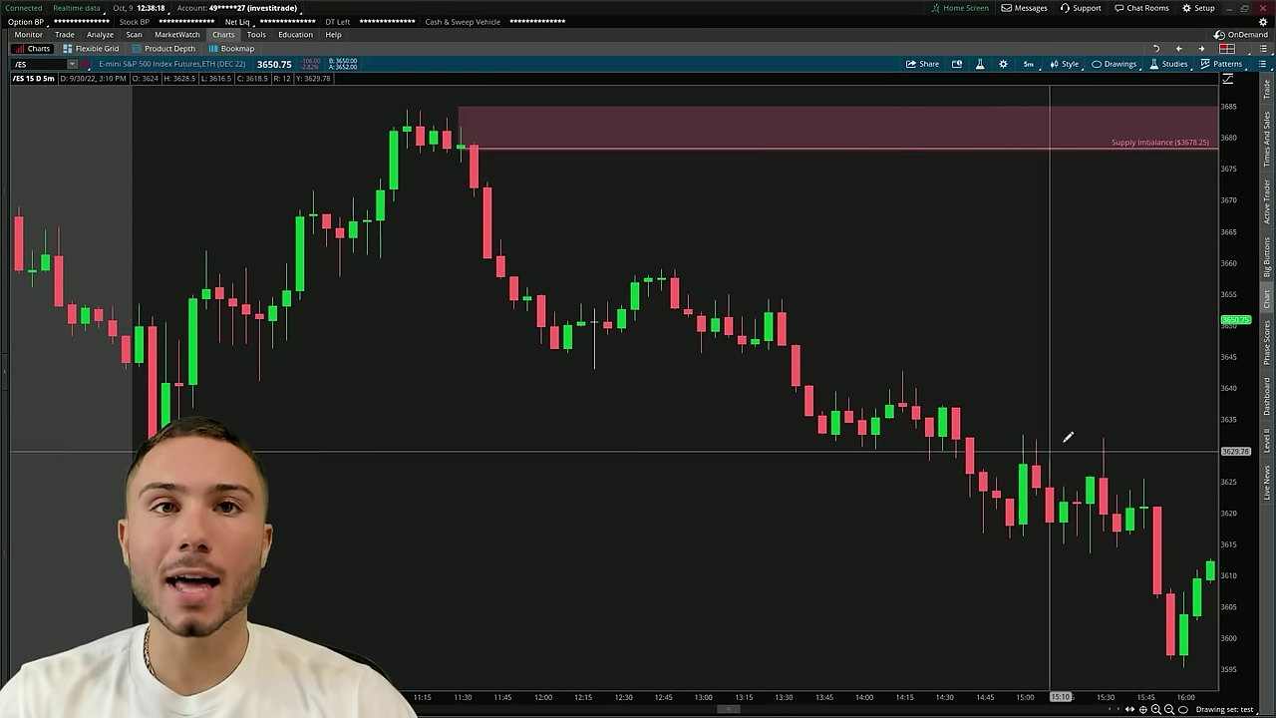
scroll(1106, 390, down, 10)
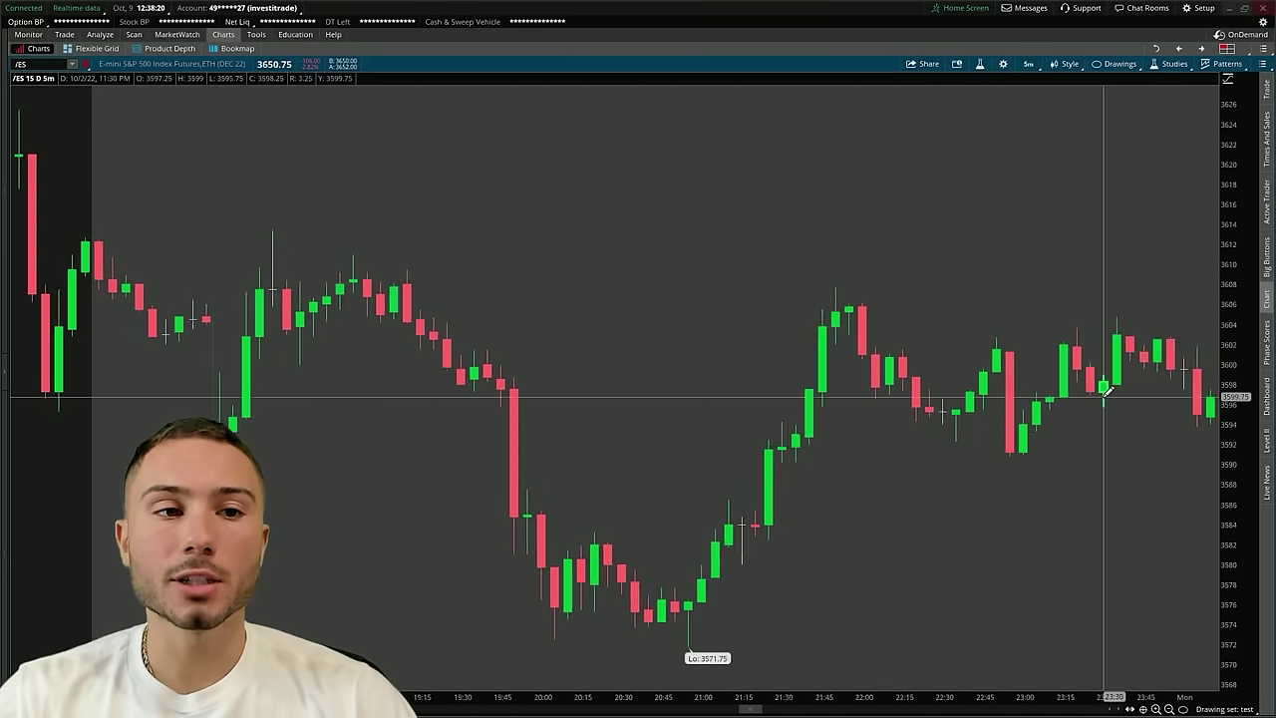
scroll(1105, 389, down, 10)
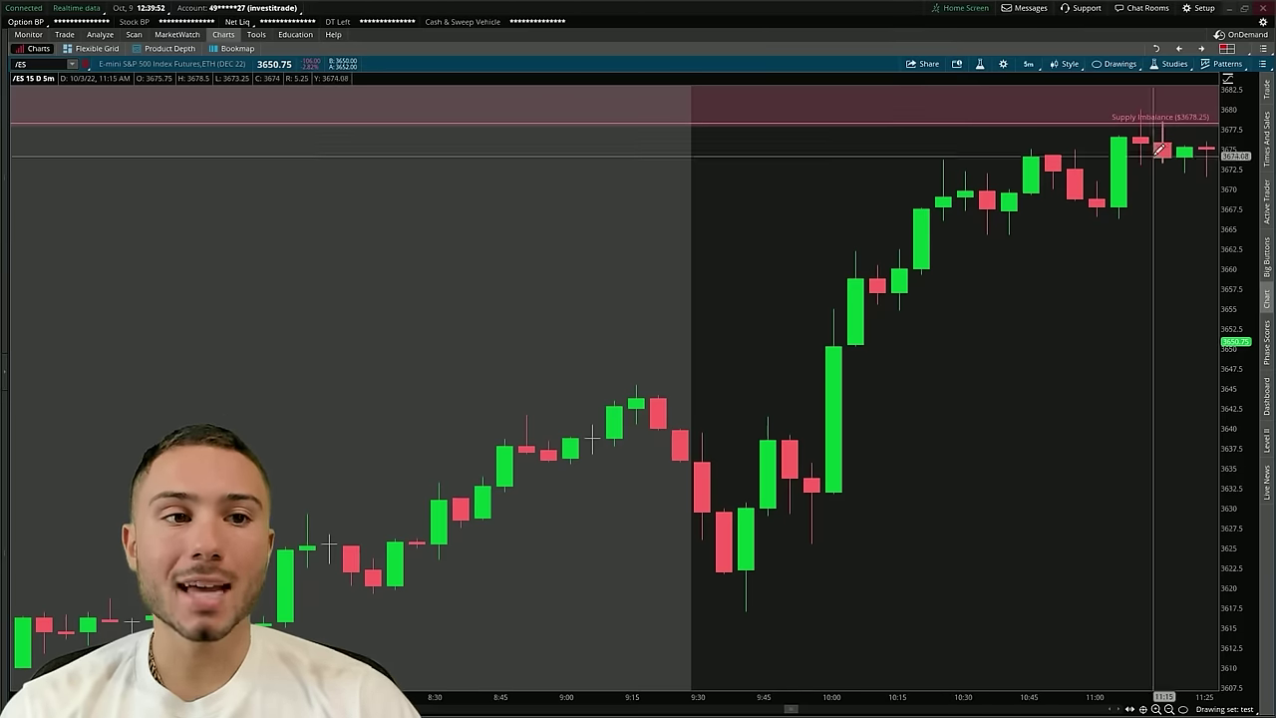
Show the Times And Sales and Level II data alongside the /ES chart
click(1268, 156)
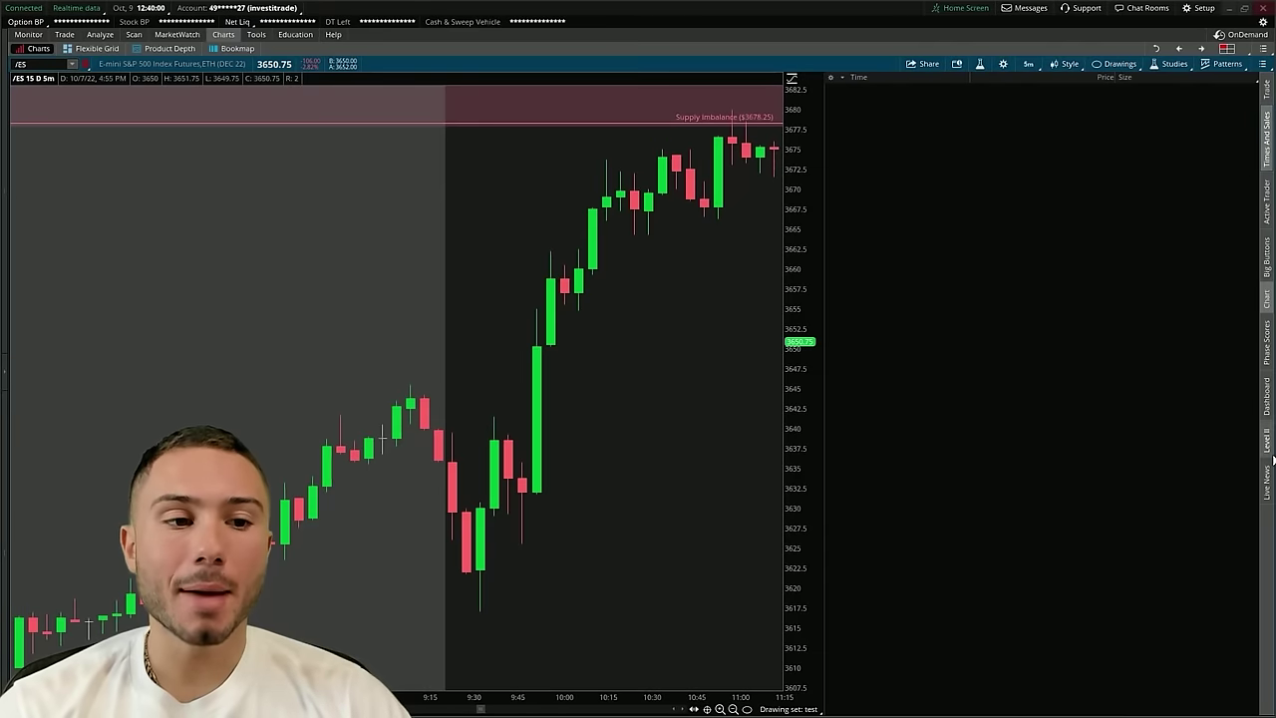
click(1268, 454)
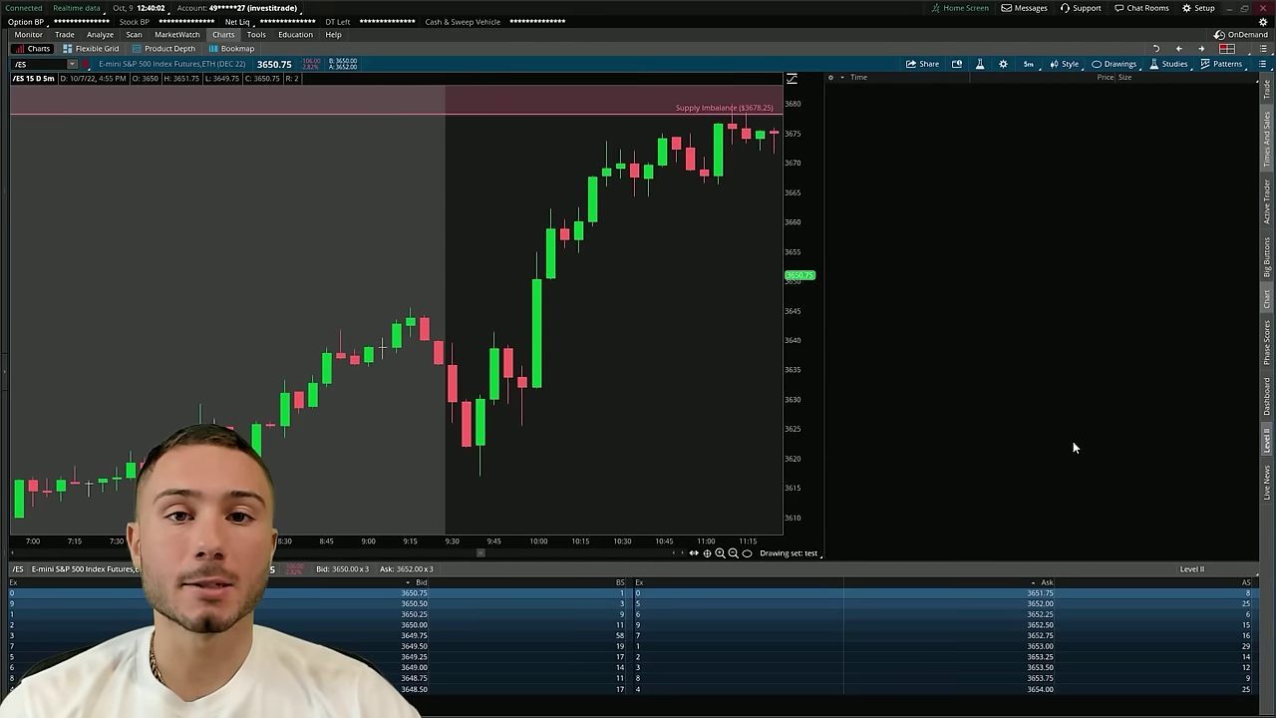
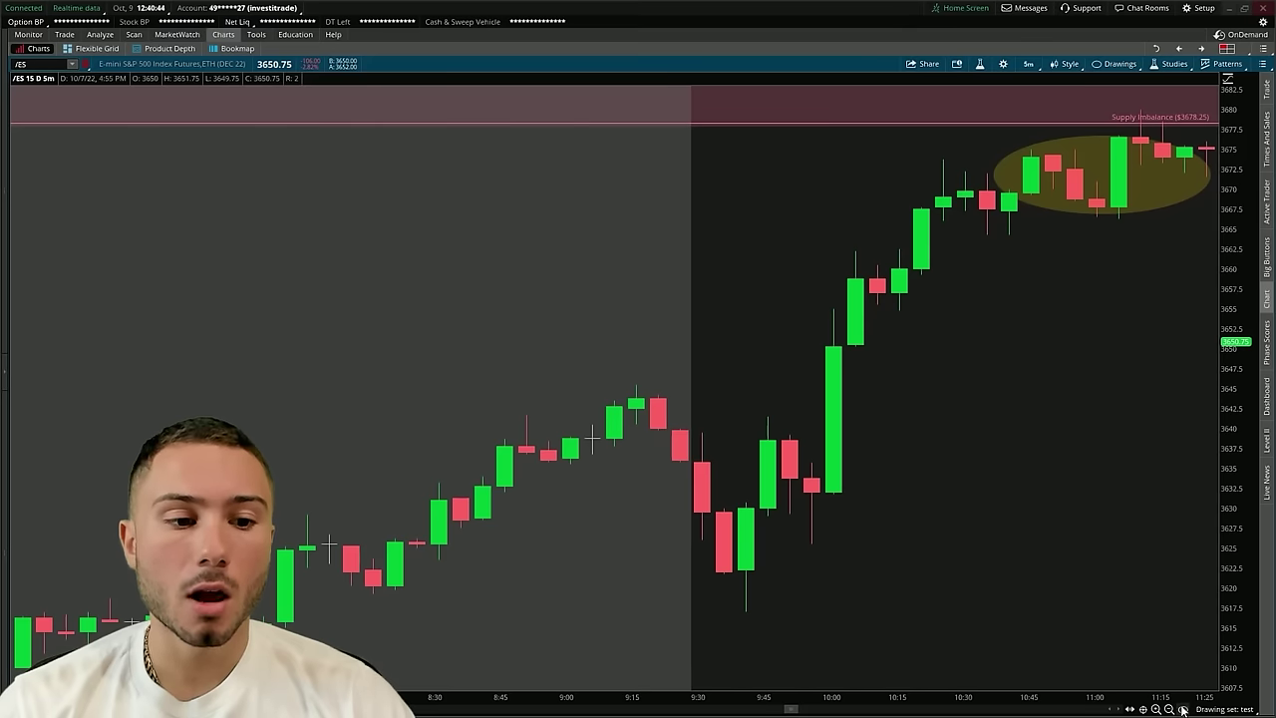
Draw a rectangle from the 10:05 candle on 3 October to about 11:25, between about 3655 and 3662
click(1190, 532)
click(855, 249)
click(1218, 312)
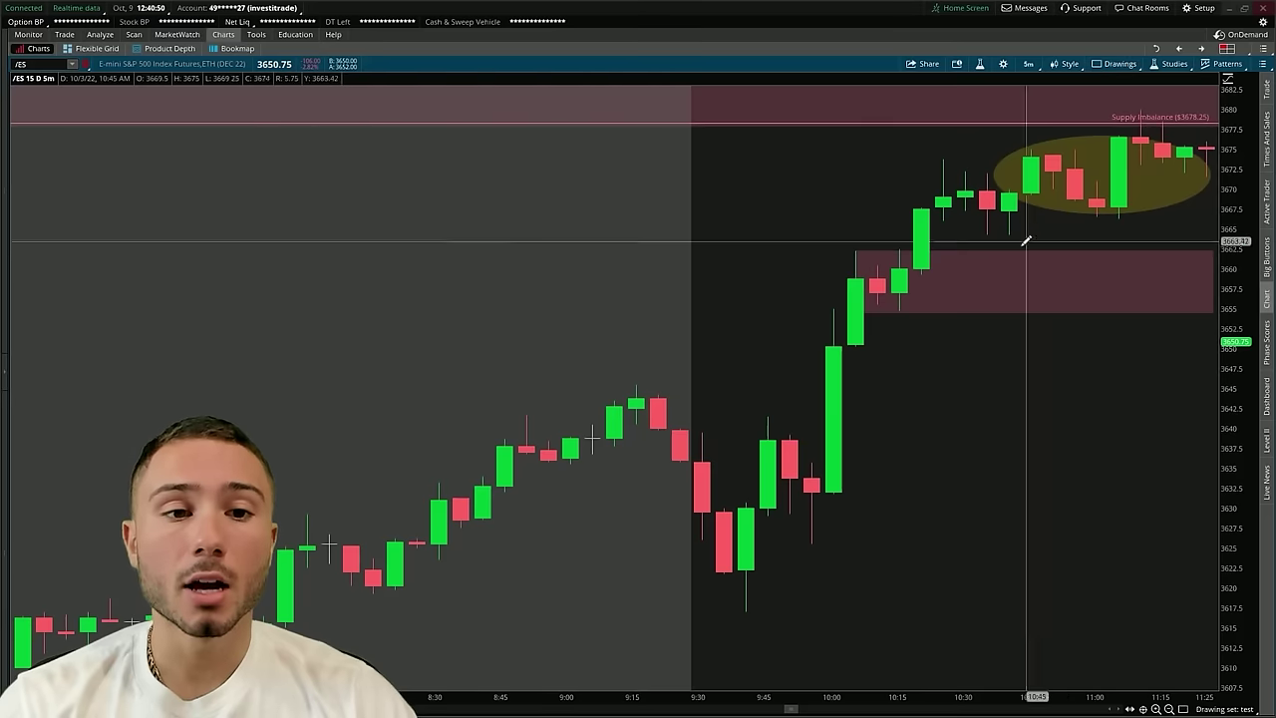
Stretch the ellipse below the 3678.25 supply zone to about 13:25 and down to about 3656, and remove the rectangle beneath it
scroll(967, 239, down, 5)
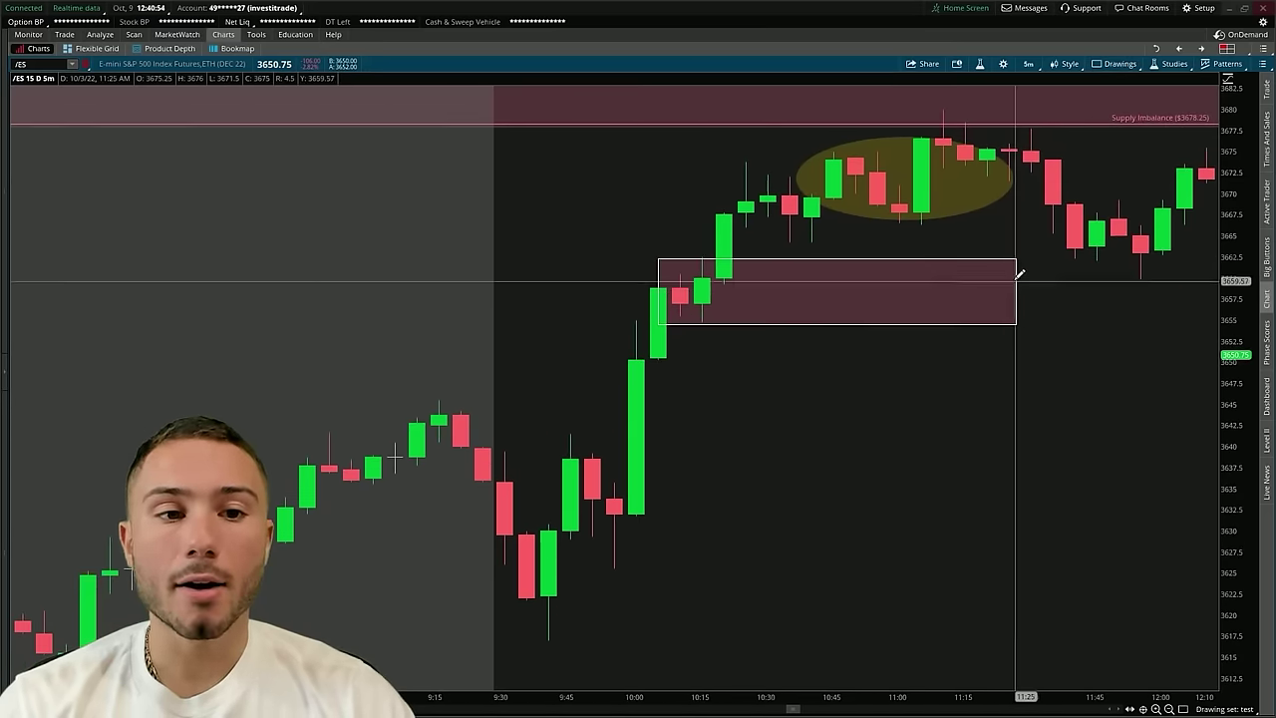
scroll(1019, 279, down, 2)
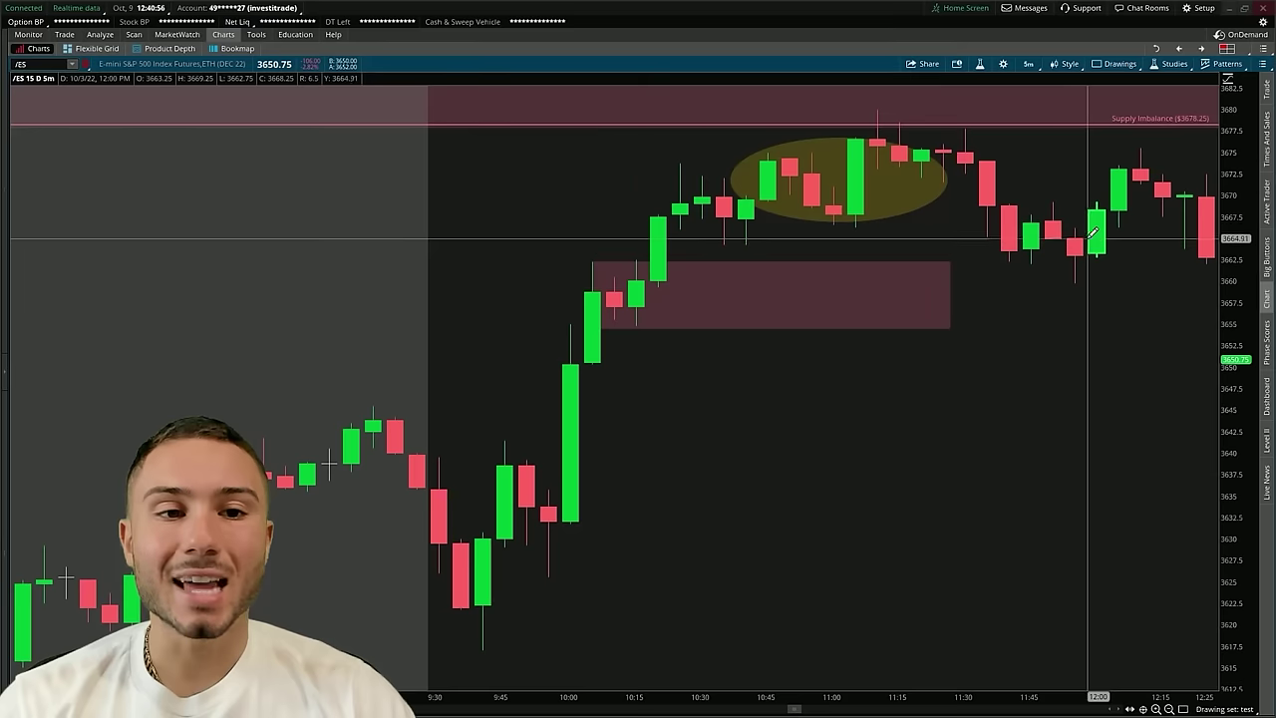
scroll(1072, 244, down, 6)
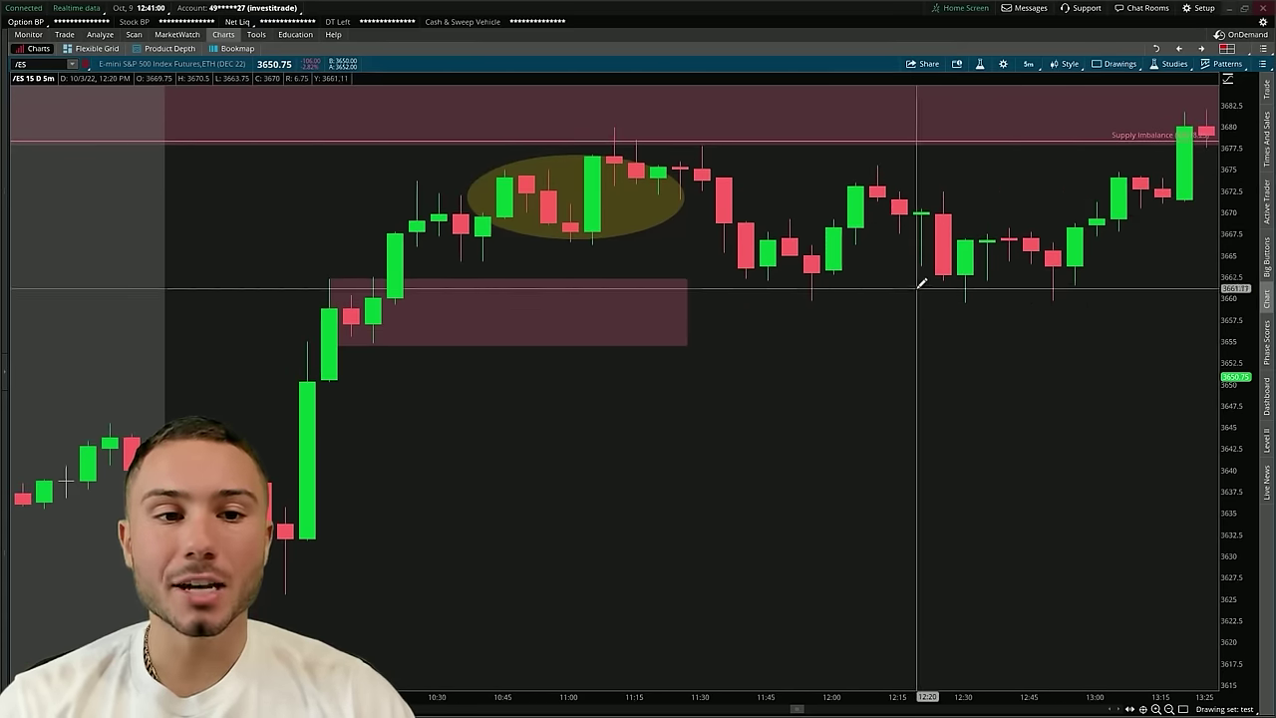
scroll(808, 274, down, 3)
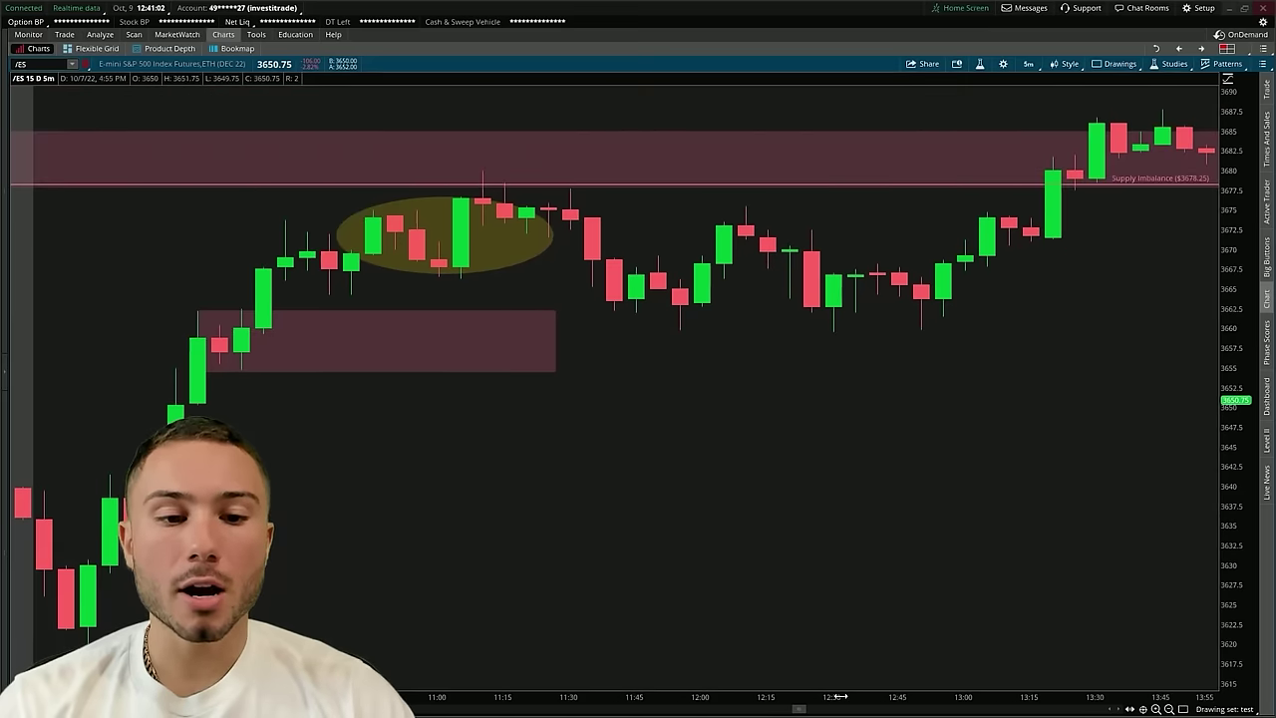
drag(838, 697, 897, 697)
right_click(853, 198)
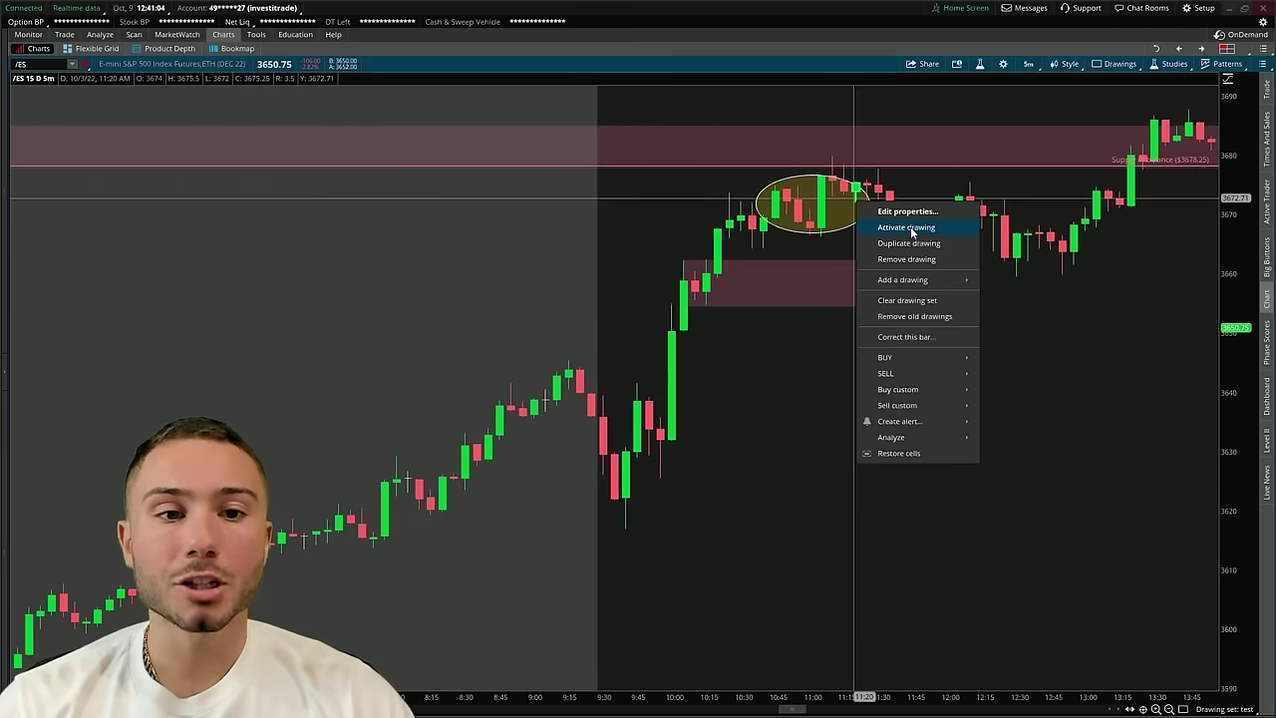
click(911, 227)
click(1152, 296)
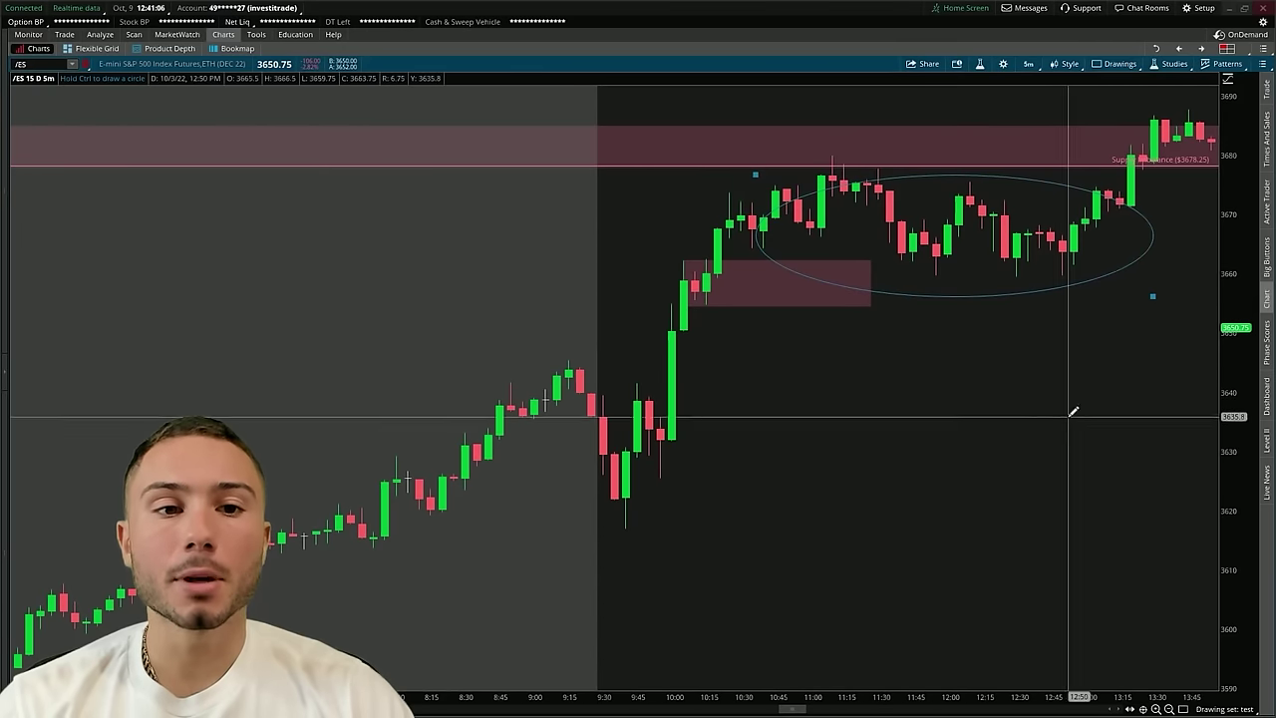
right_click(776, 278)
click(813, 325)
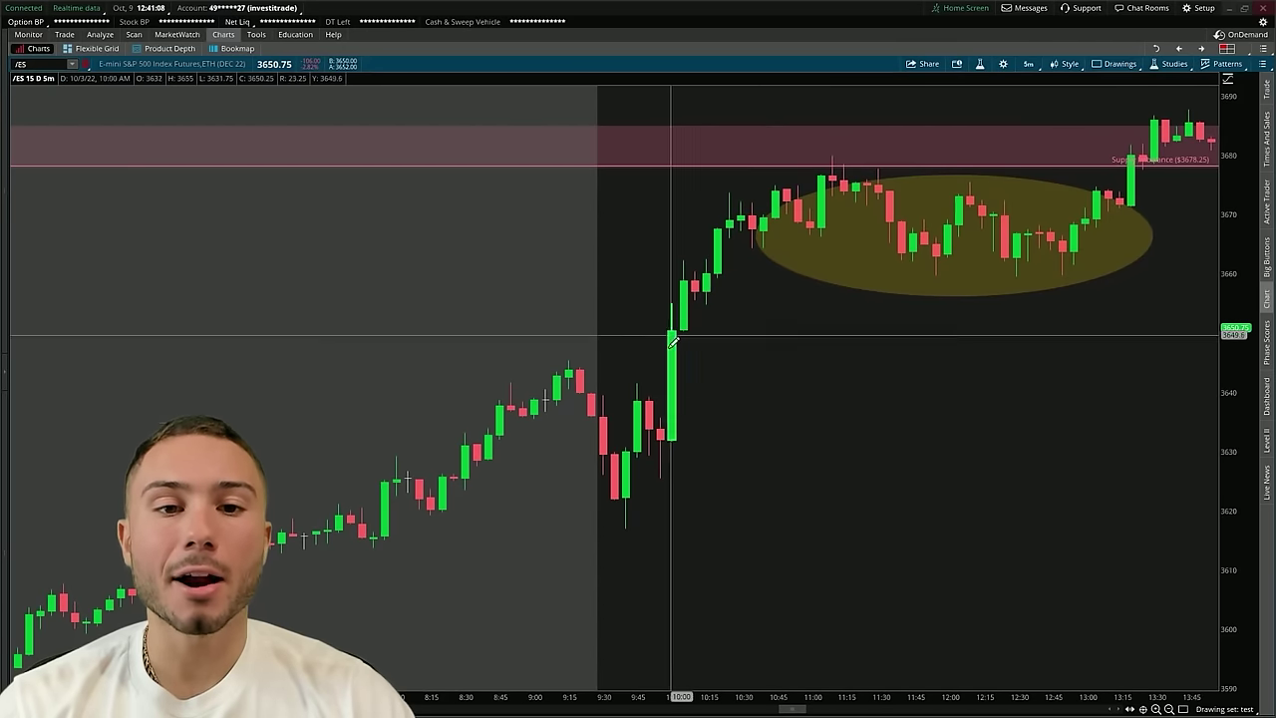
Examine the circled 3 October consolidation and the price action around the 3678.25 supply zone into the overnight session
scroll(1054, 213, down, 10)
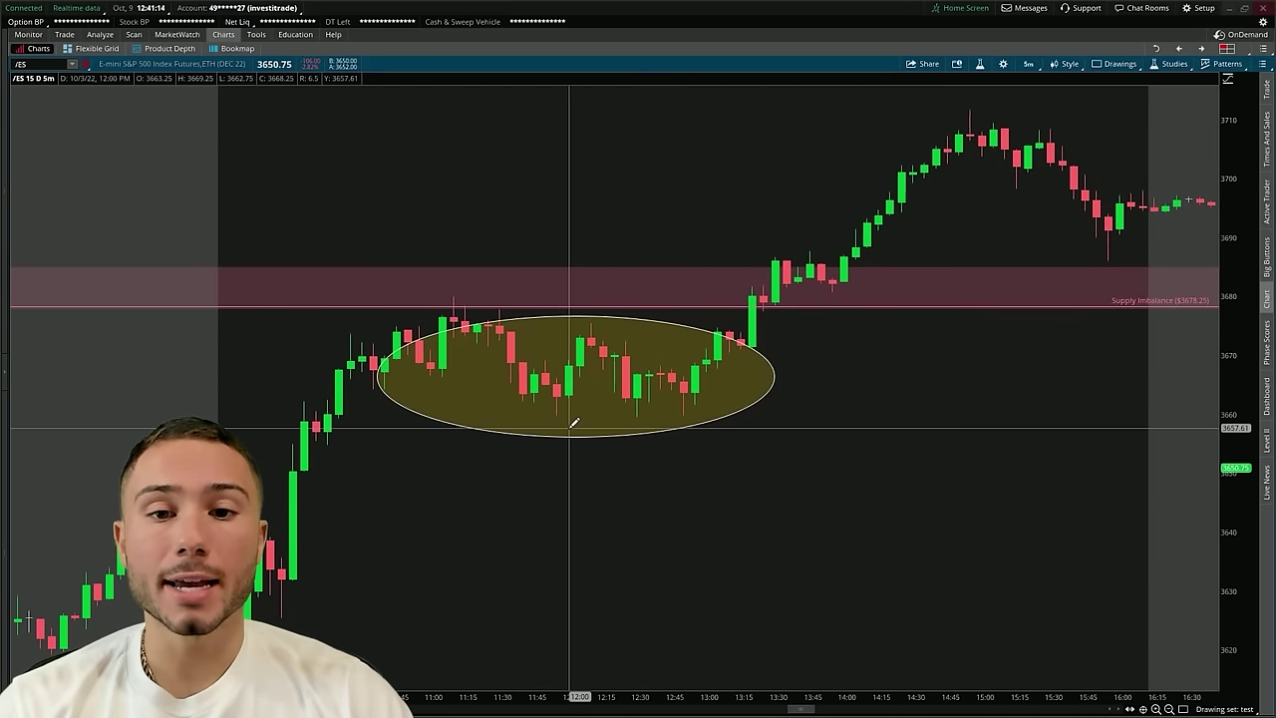
scroll(563, 703, down, 5)
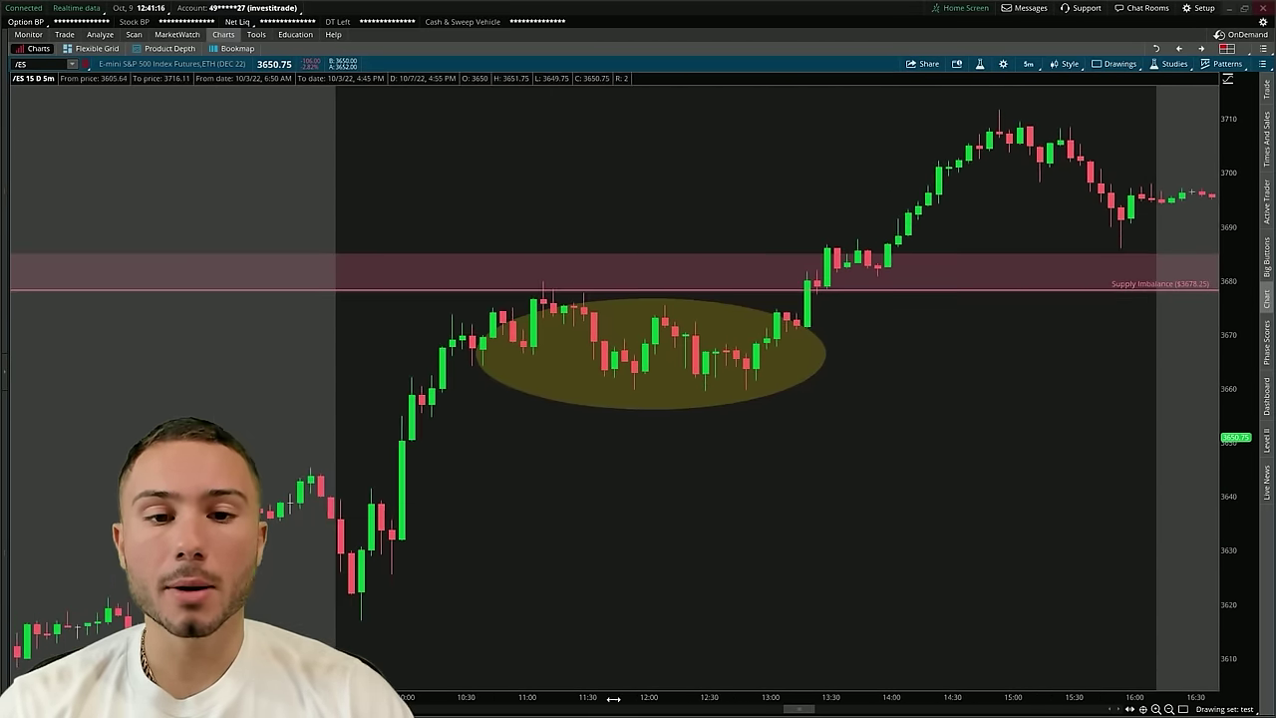
scroll(849, 333, down, 10)
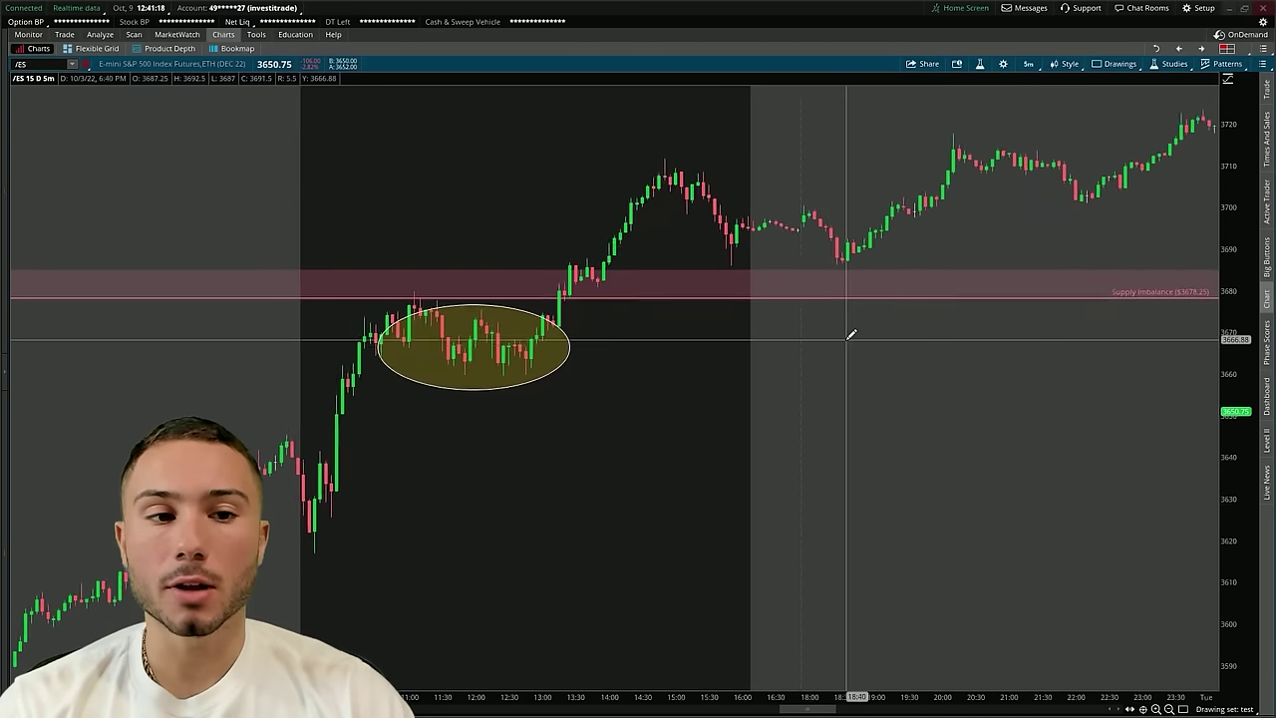
scroll(596, 698, down, 5)
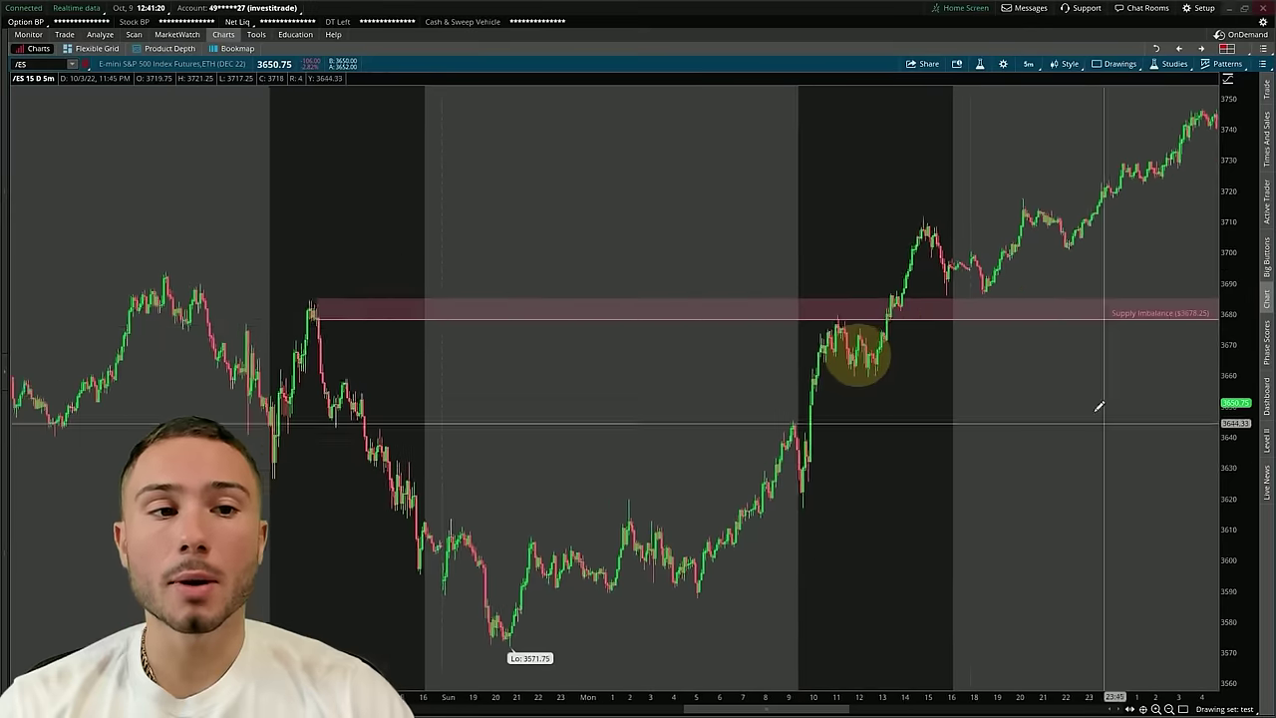
scroll(1127, 436, down, 3)
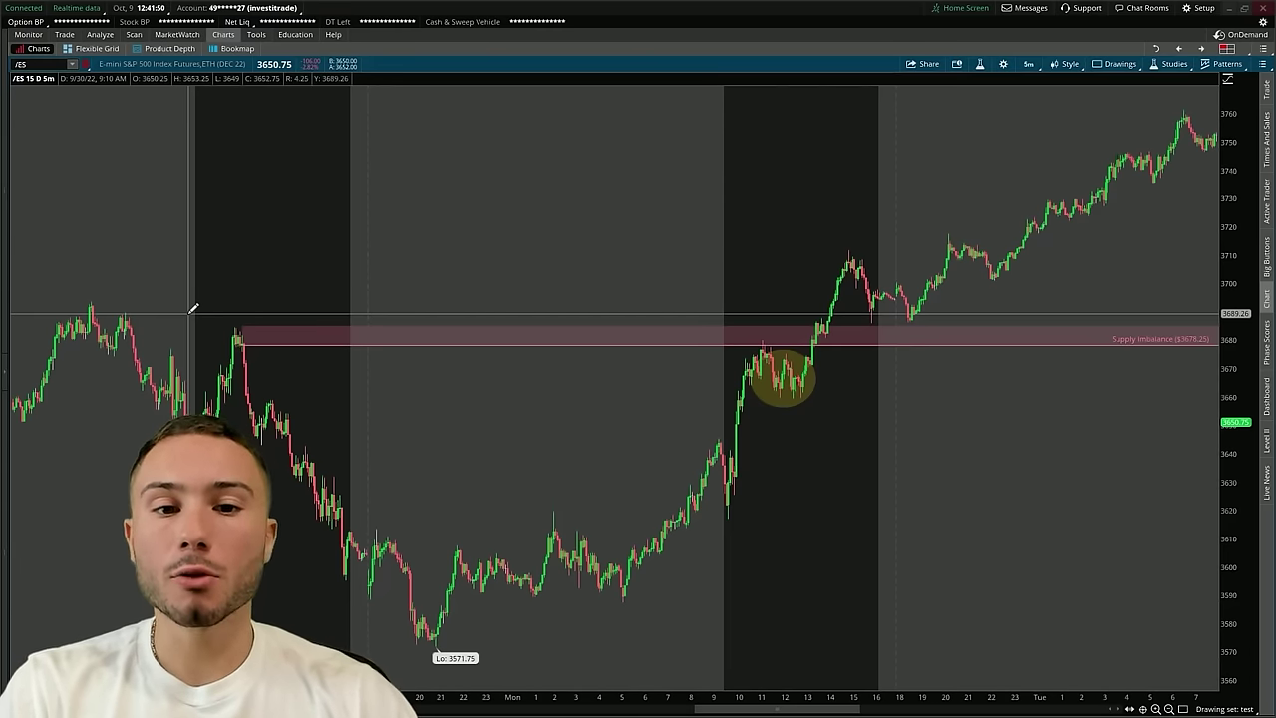
scroll(552, 362, up, 3)
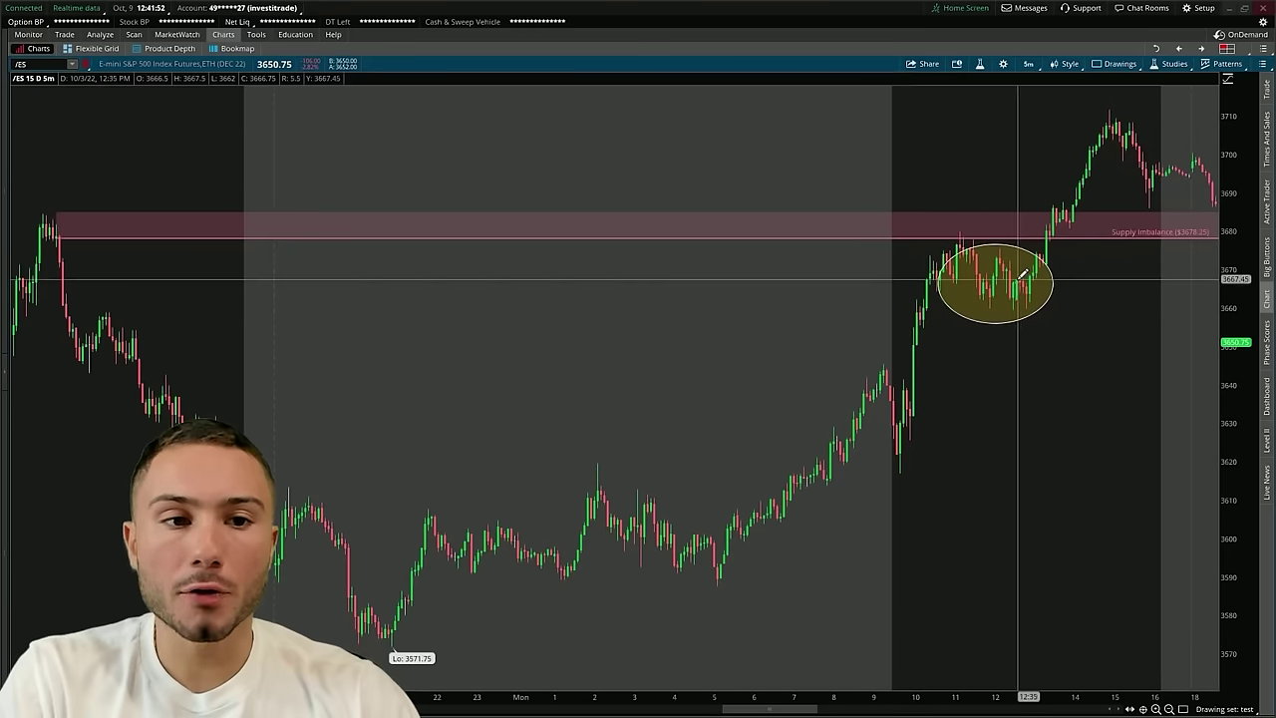